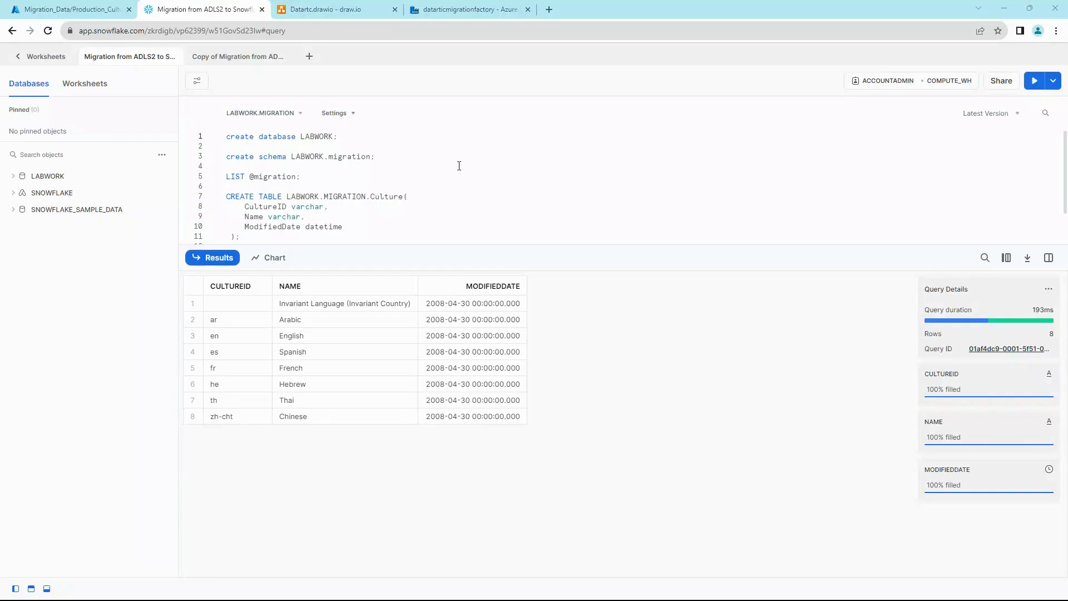
Step: Compare the Production_Culture.CSV blob, Snowflake Culture results and draw.io diagram, then return to Data Factory
left_click(49, 13)
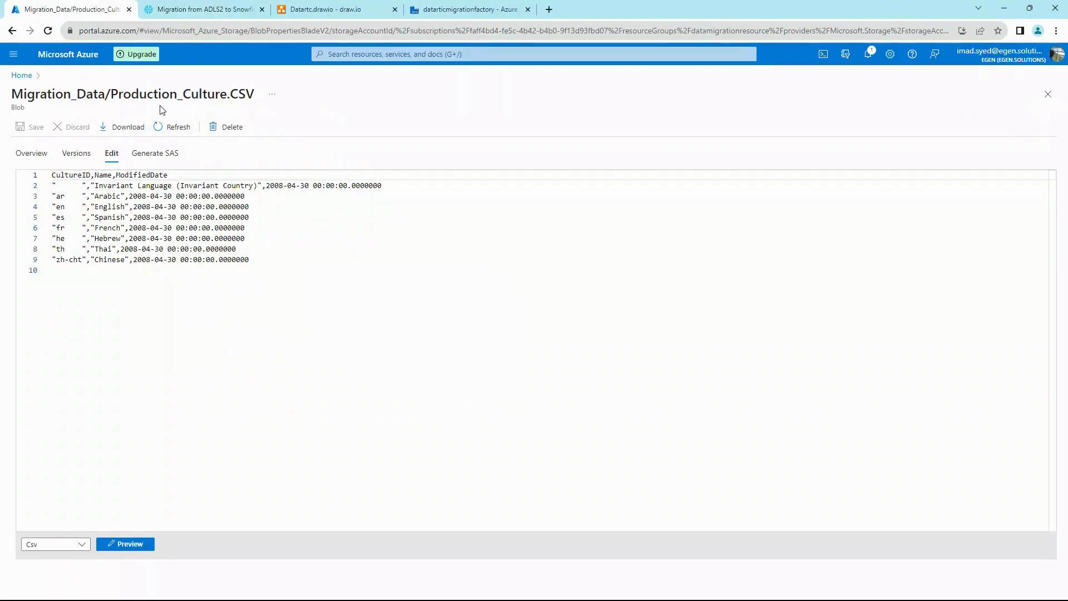
left_click(186, 13)
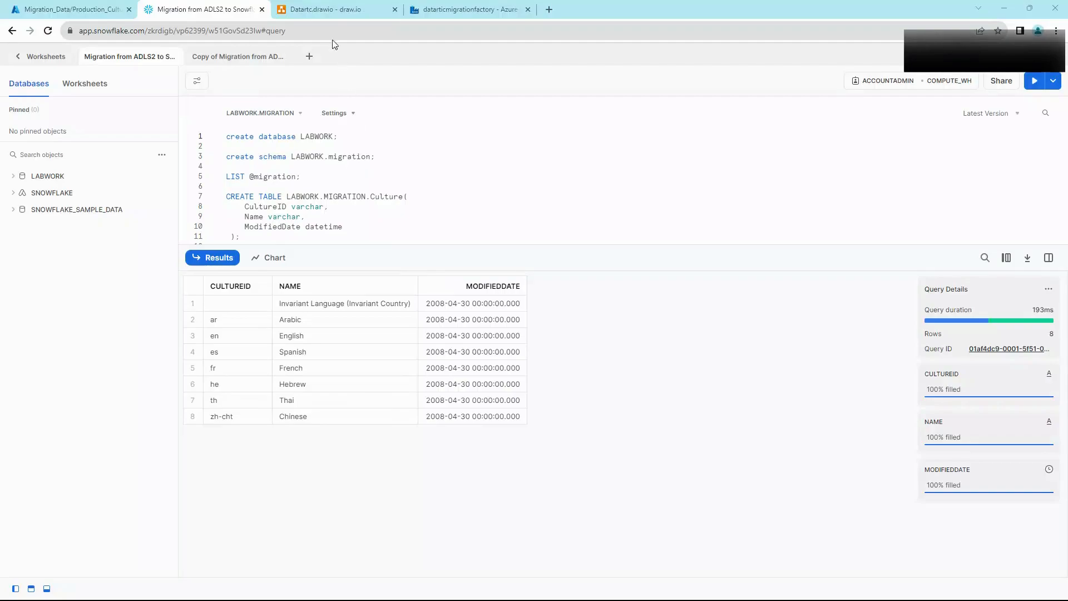
left_click(356, 10)
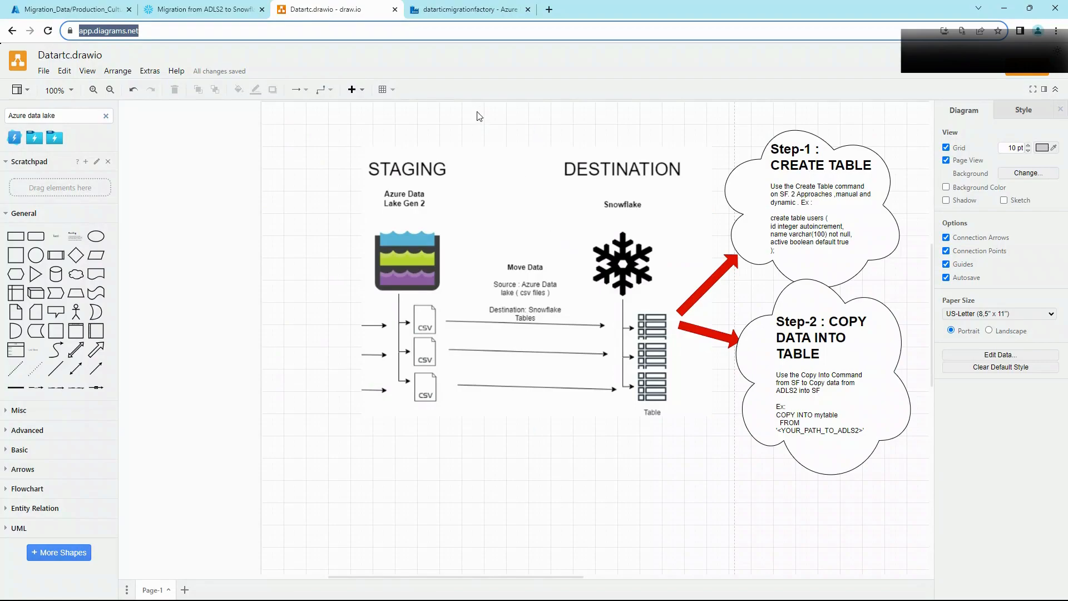
left_click(459, 16)
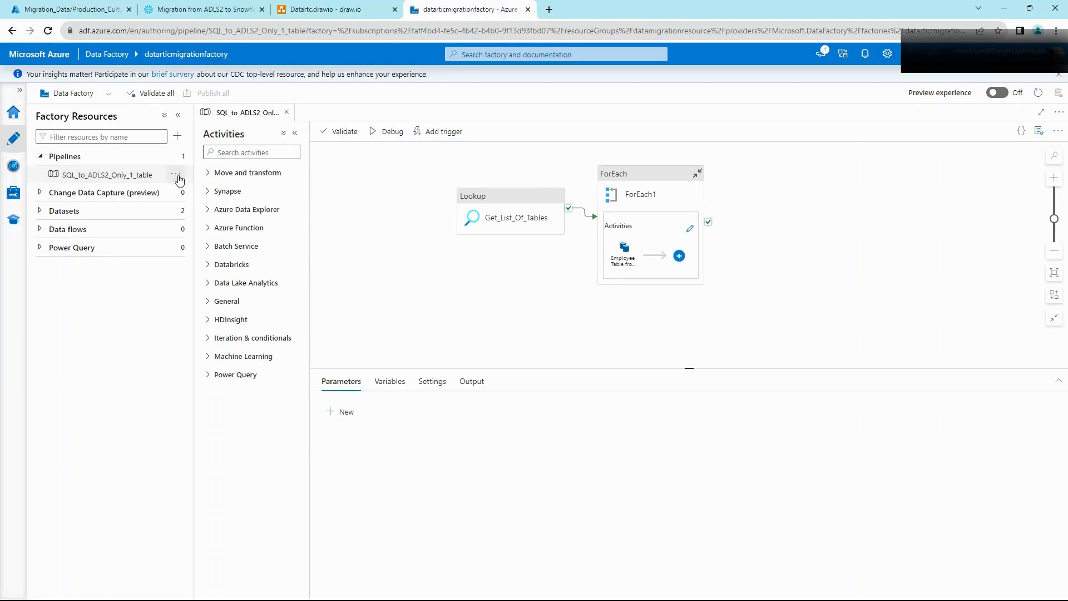
Step: Clone the SQL_to_ADLS2_Only_1_table pipeline as SQL_to_ADLS2_Only_1_table_copy1 and open its ForEach1 activities
left_click(177, 193)
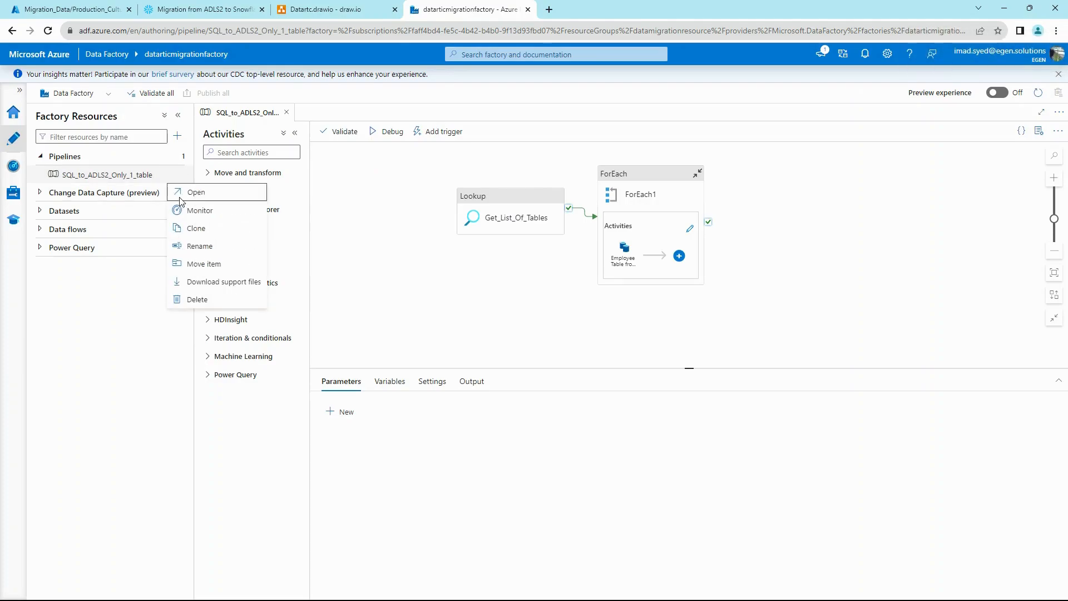
left_click(190, 229)
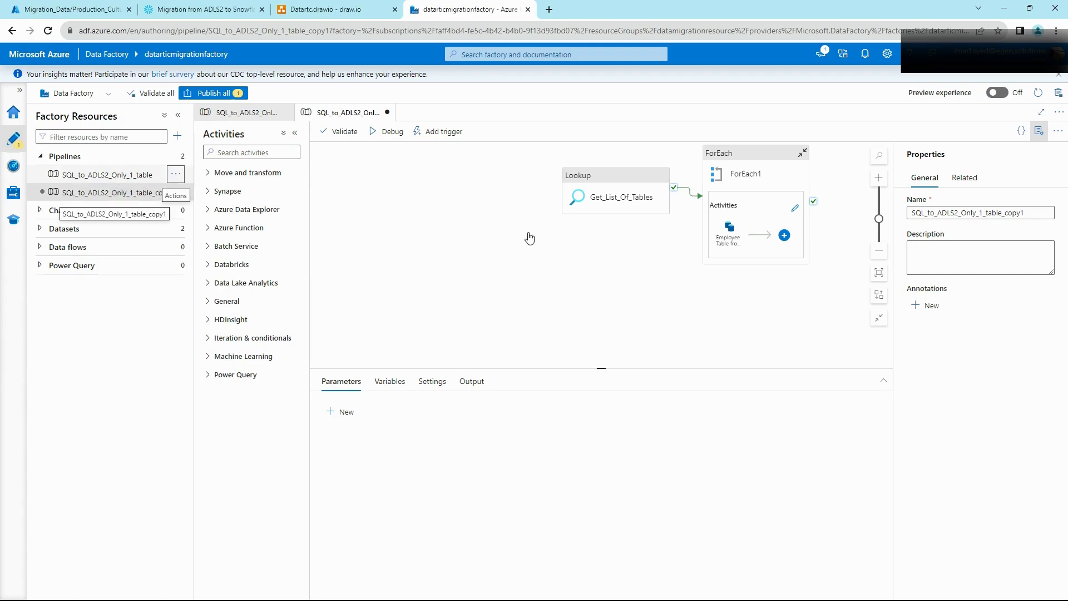
left_click_drag(630, 162, 513, 170)
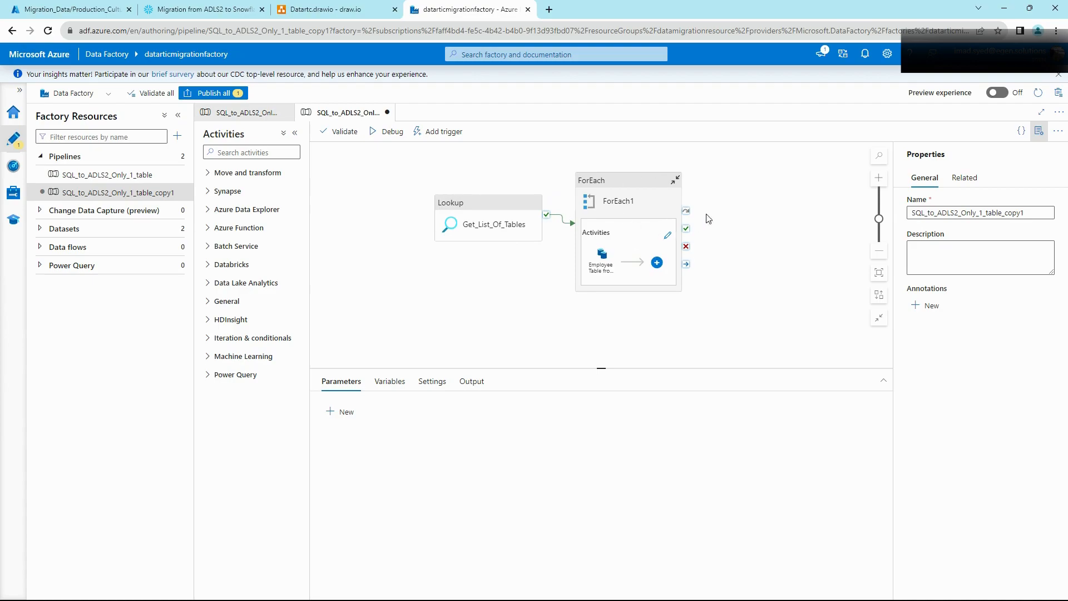
left_click(669, 236)
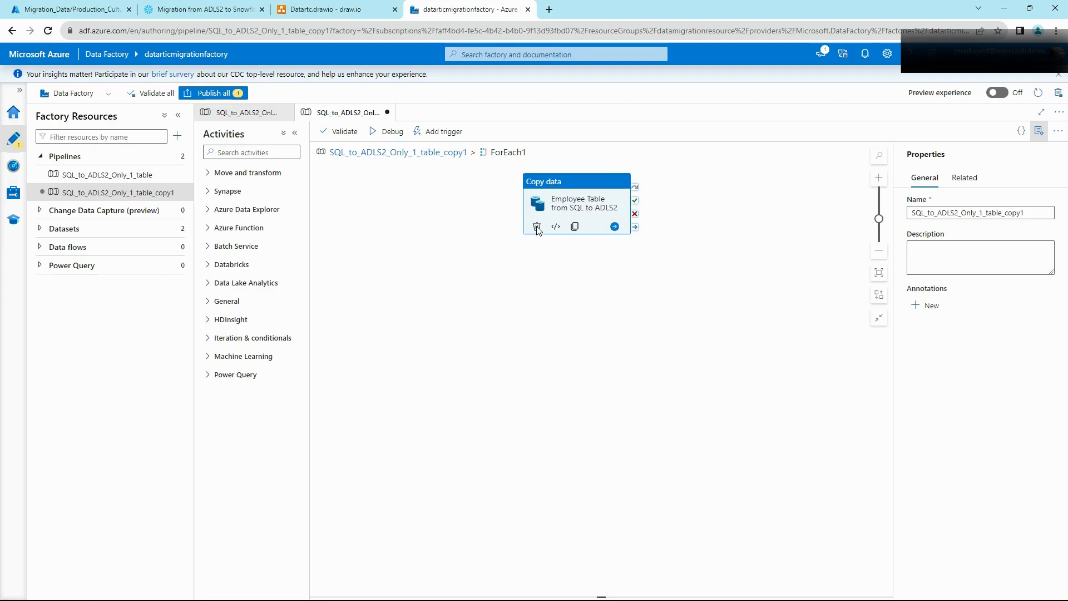
Step: Delete the Copy data activity and rename the pipeline ADLS2_to_SF_Only_1_table
left_click(537, 230)
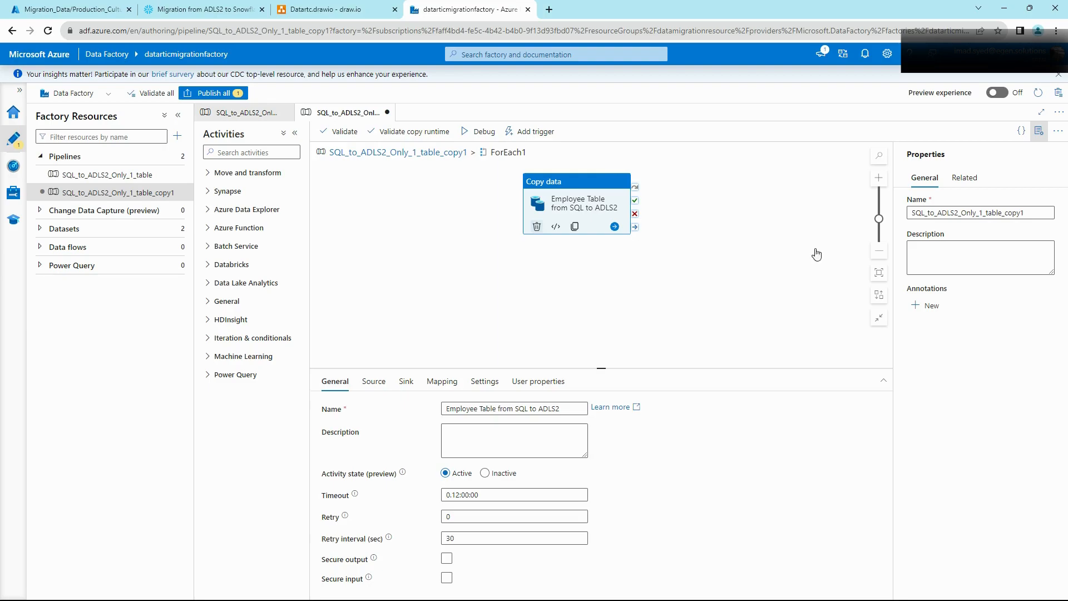
left_click(985, 213)
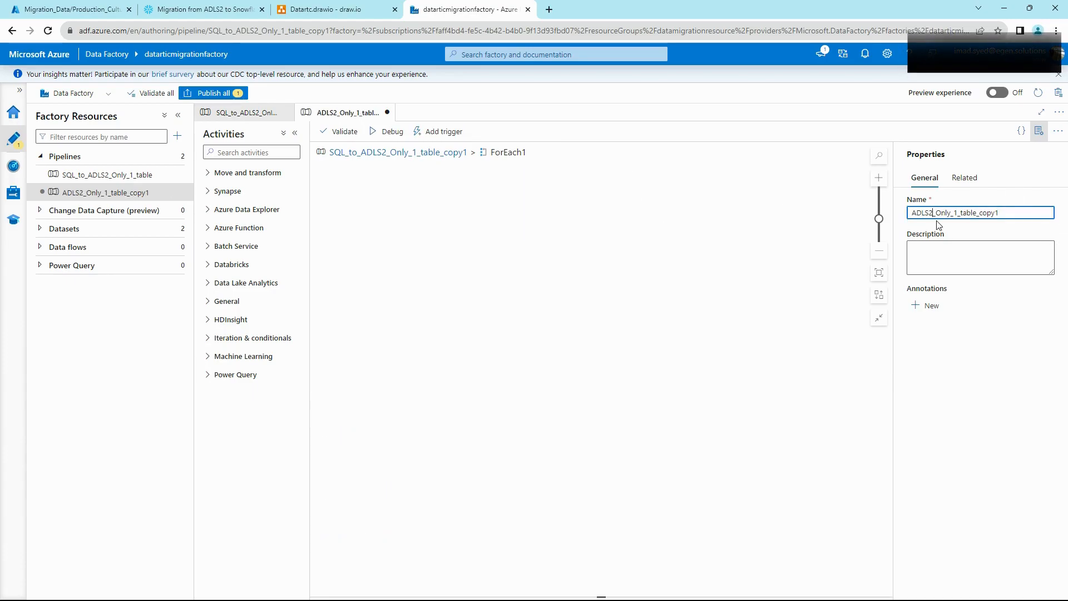
type("_to_SF")
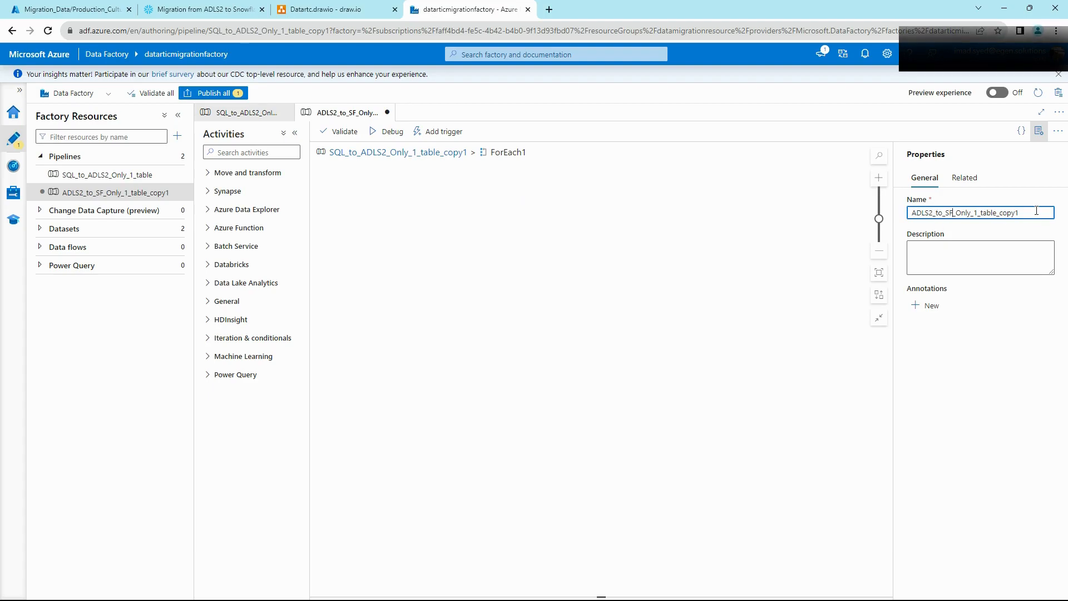
left_click_drag(1034, 213, 1000, 213)
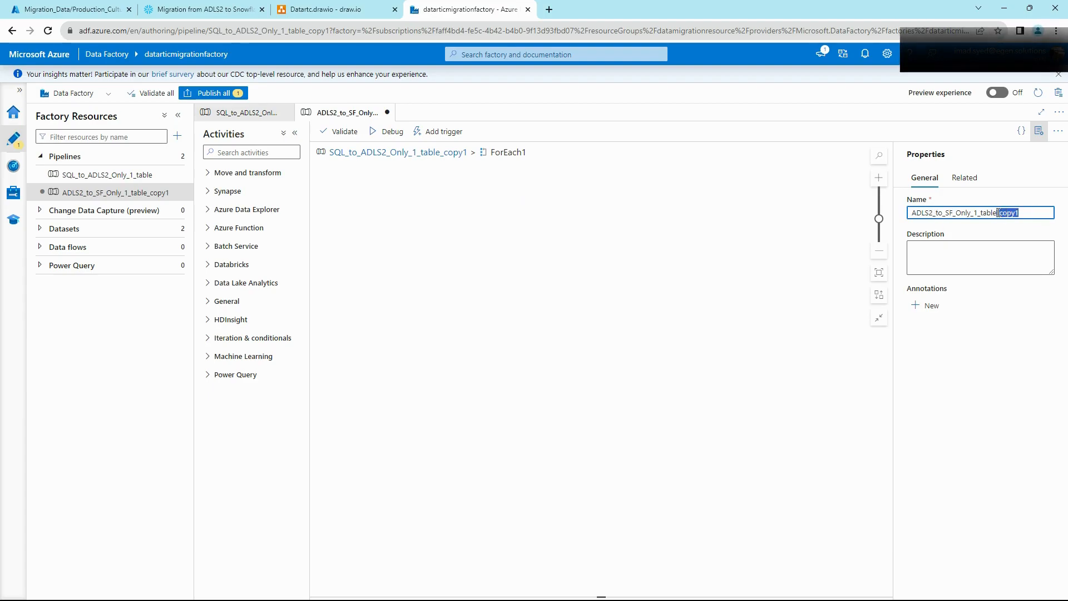
key("BackSpace")
key("BackSpace")
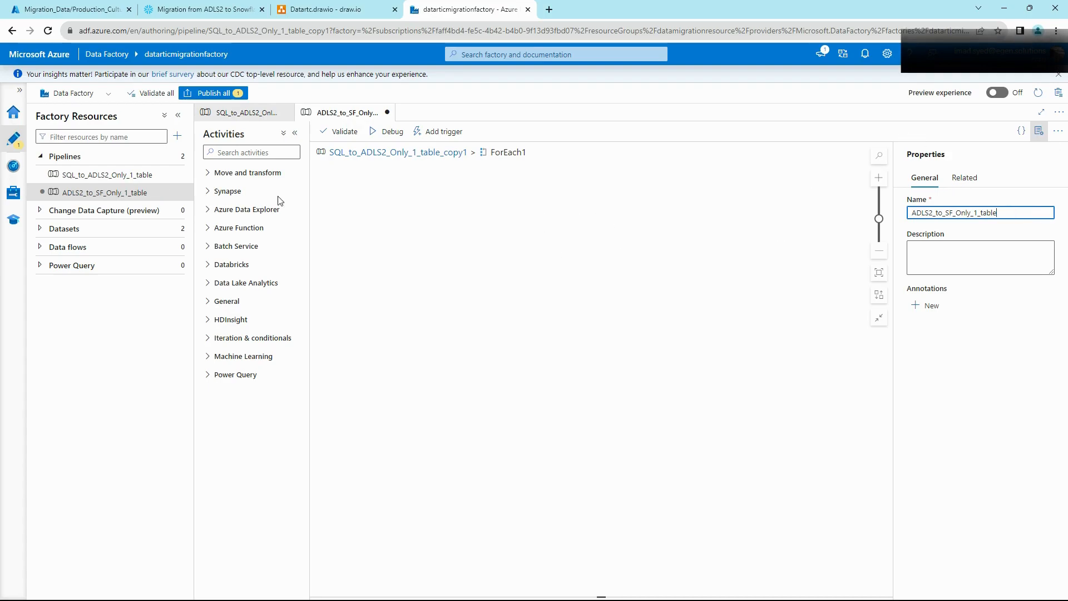
left_click(261, 154)
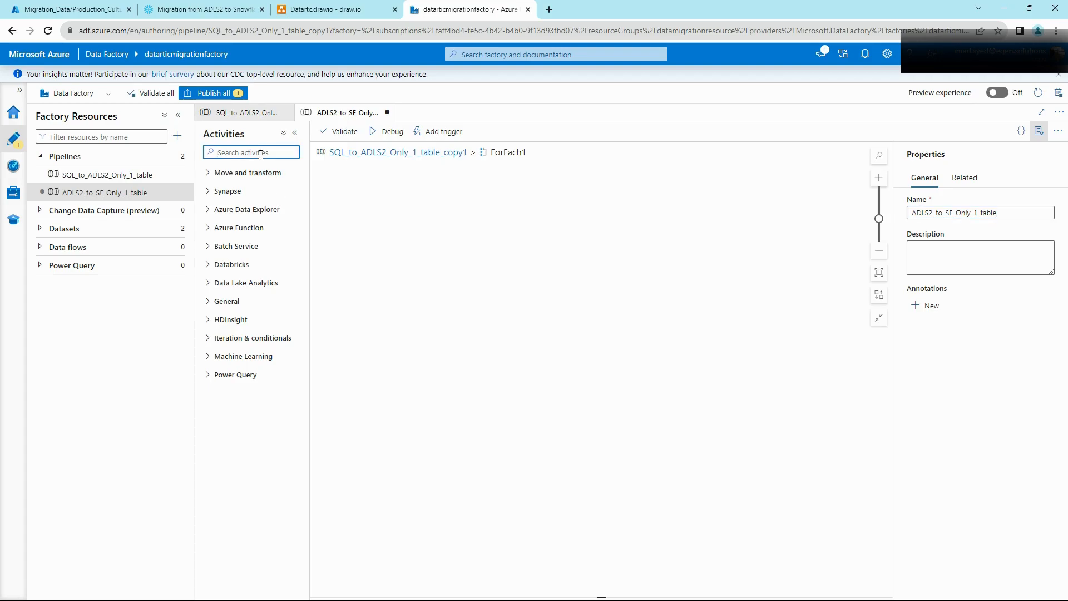
Step: Add a Script activity, Script1, to ForEach1 after reviewing the Snowflake CREATE TABLE and COPY INTO SQL
type("scri")
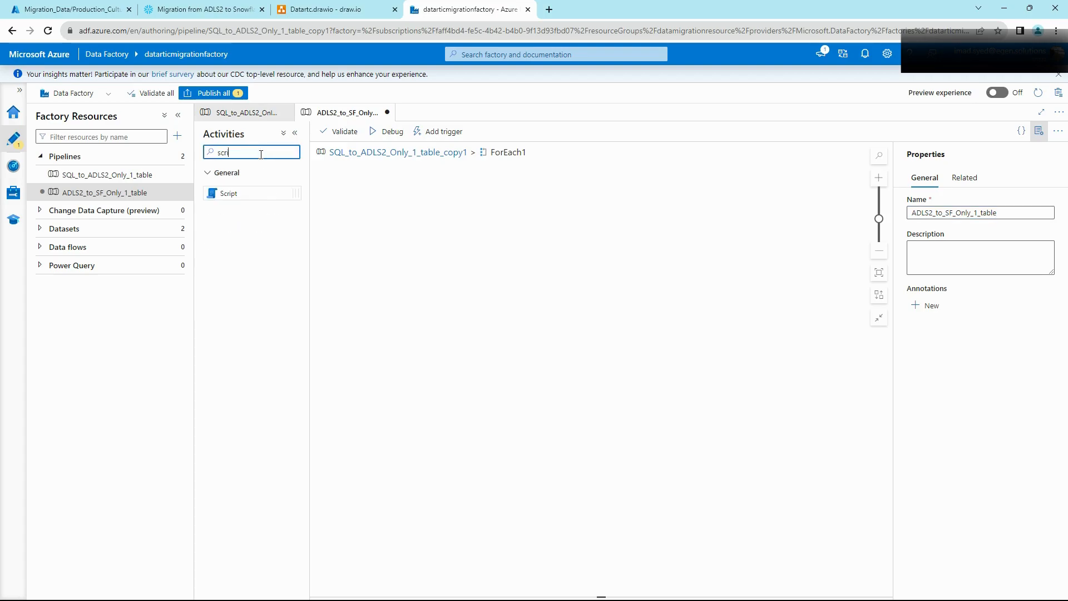
type("pt")
left_click_drag(232, 194, 551, 225)
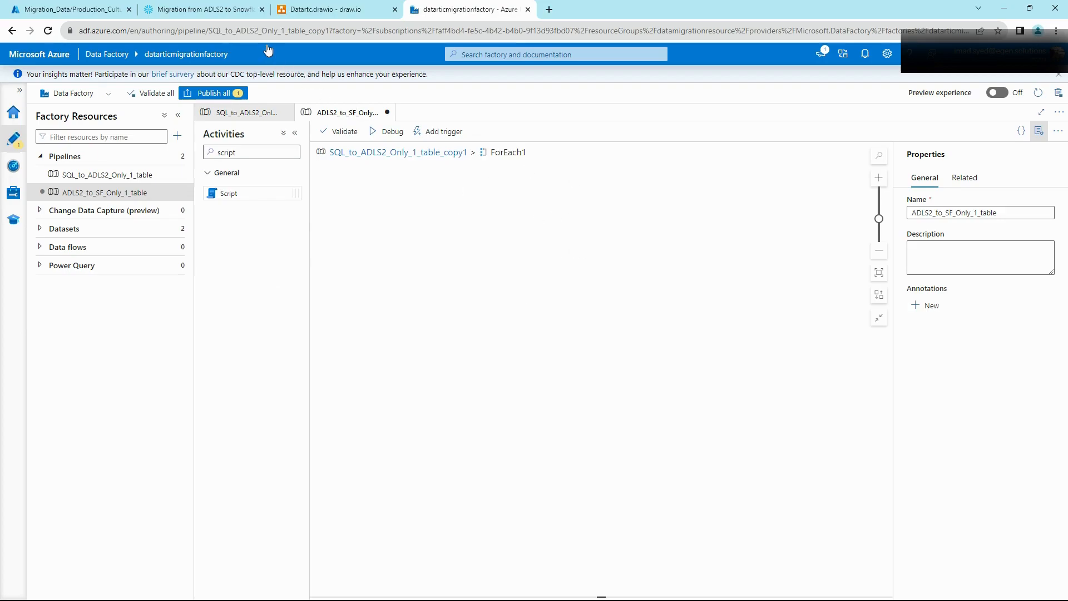
left_click(237, 12)
scroll(356, 219, "down", 2)
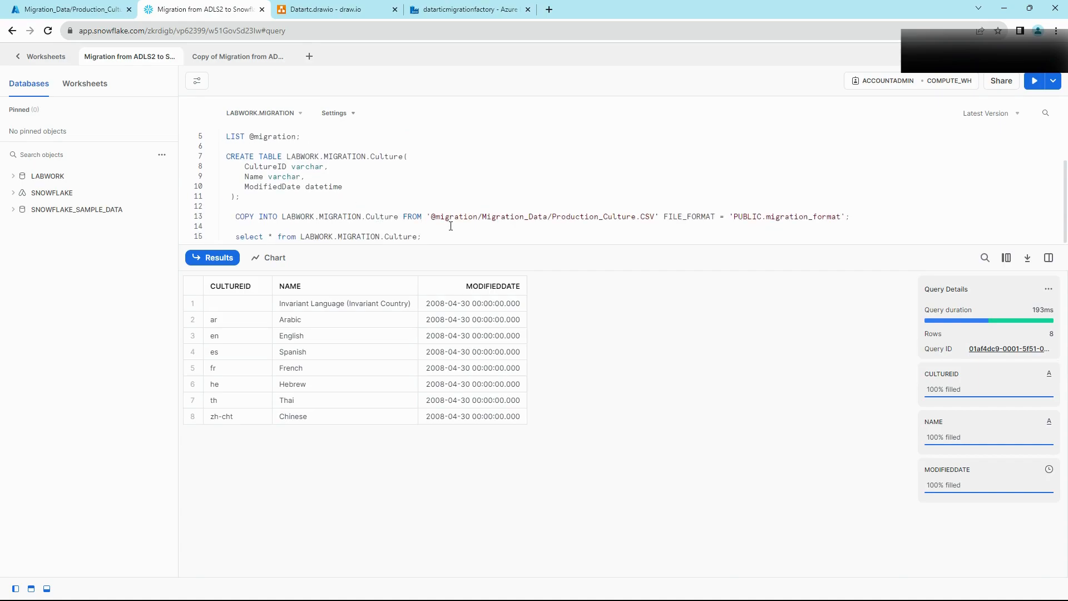
left_click_drag(207, 159, 187, 147)
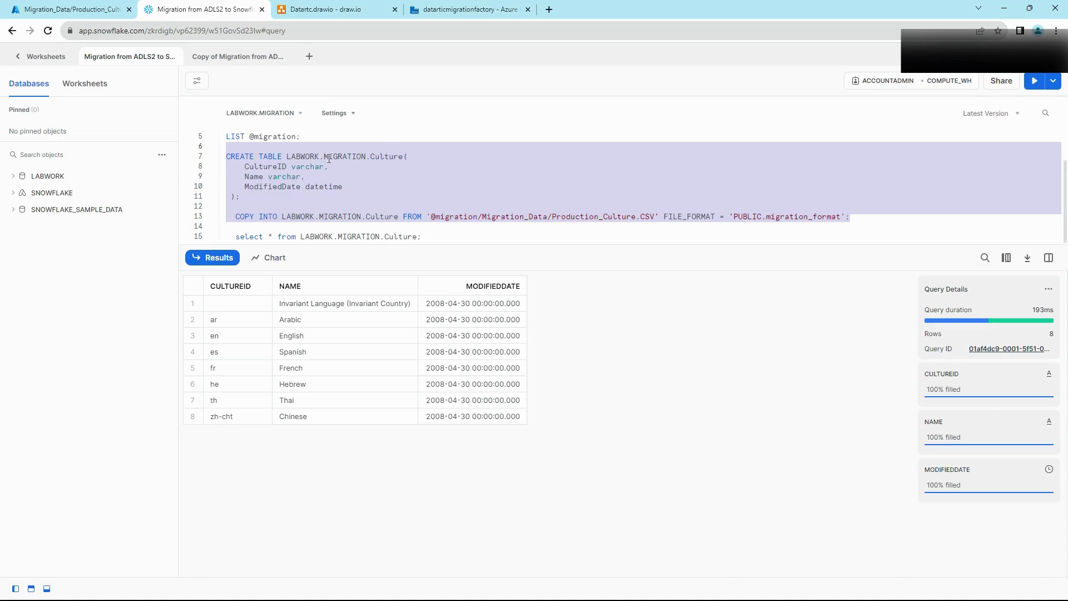
left_click(459, 12)
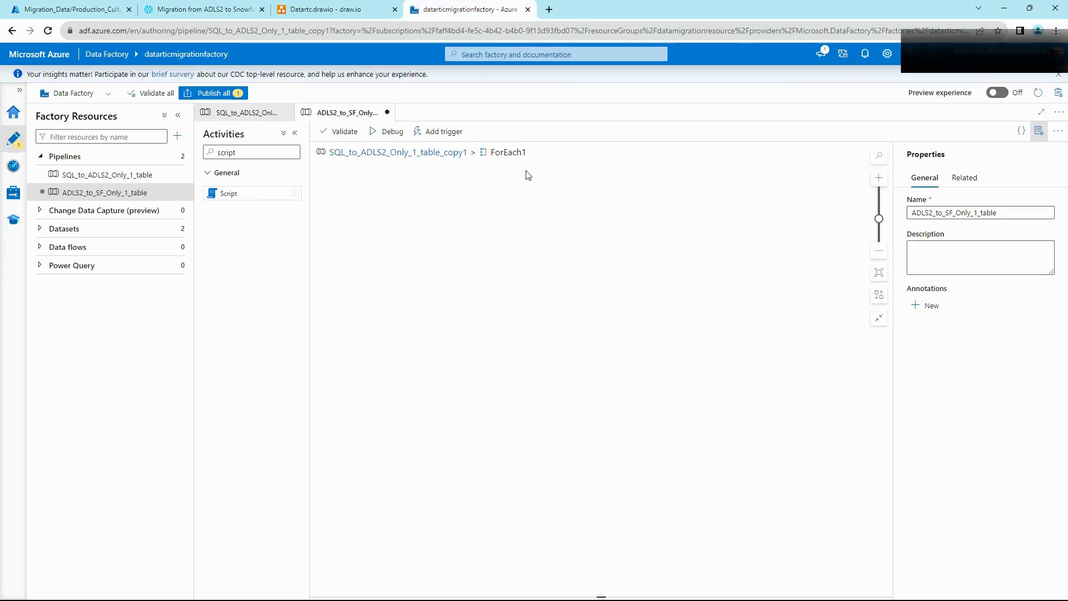
left_click(201, 9)
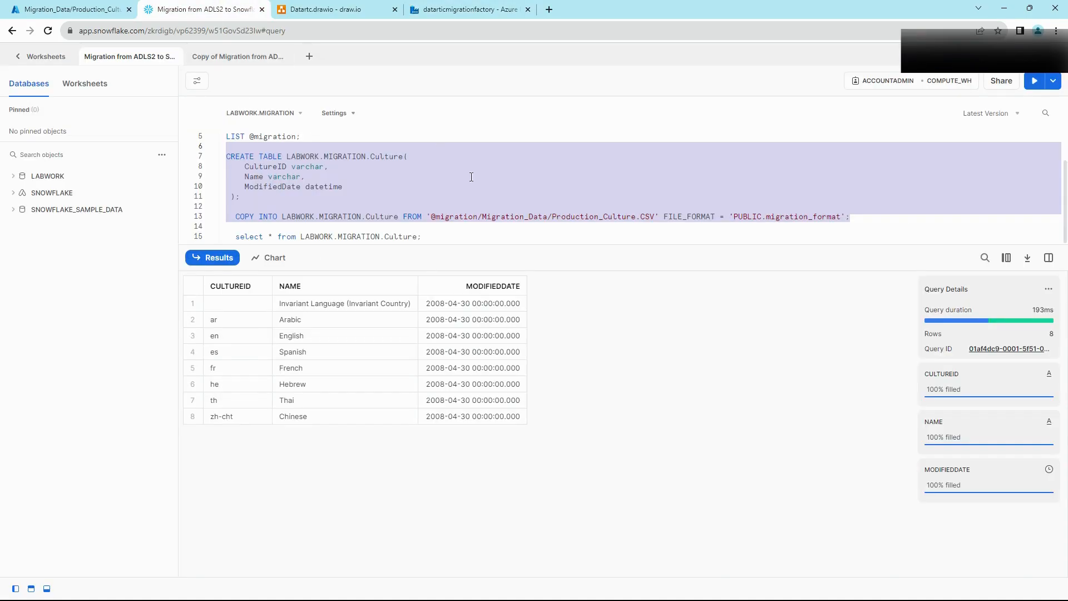
left_click(468, 9)
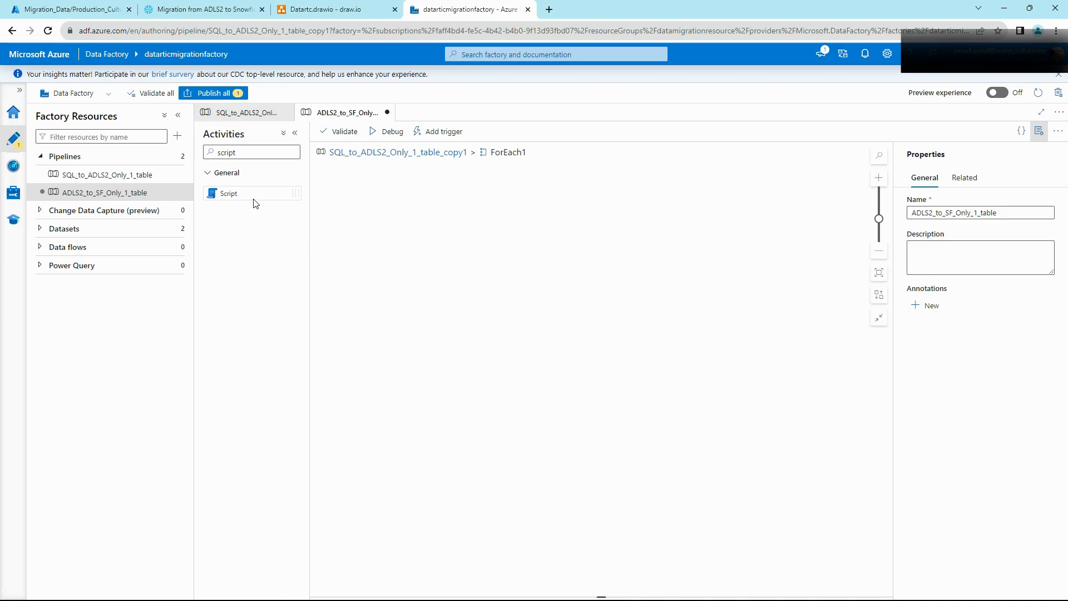
left_click_drag(248, 196, 572, 240)
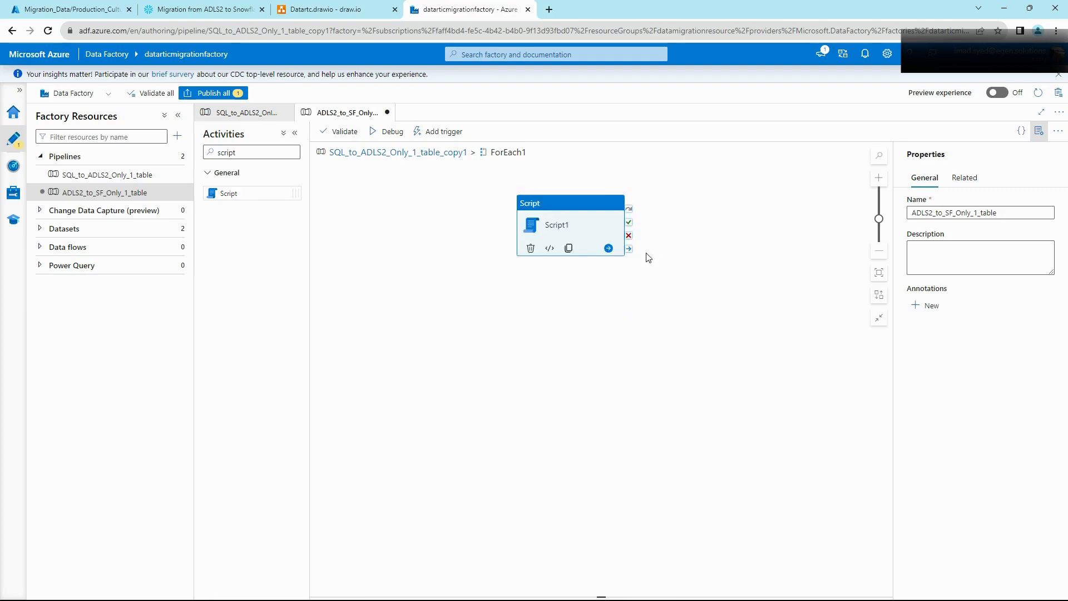
Step: Rename Script1 to Execute_SF_Query and check its linked services, finding only SqlServer_OnPREM
left_click(522, 212)
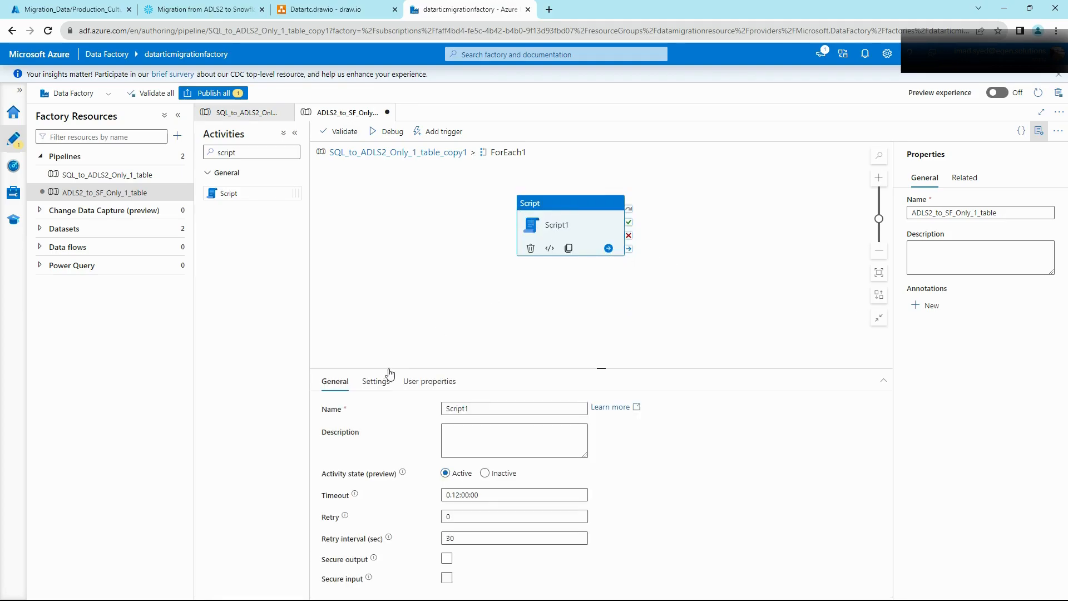
left_click_drag(388, 367, 396, 327)
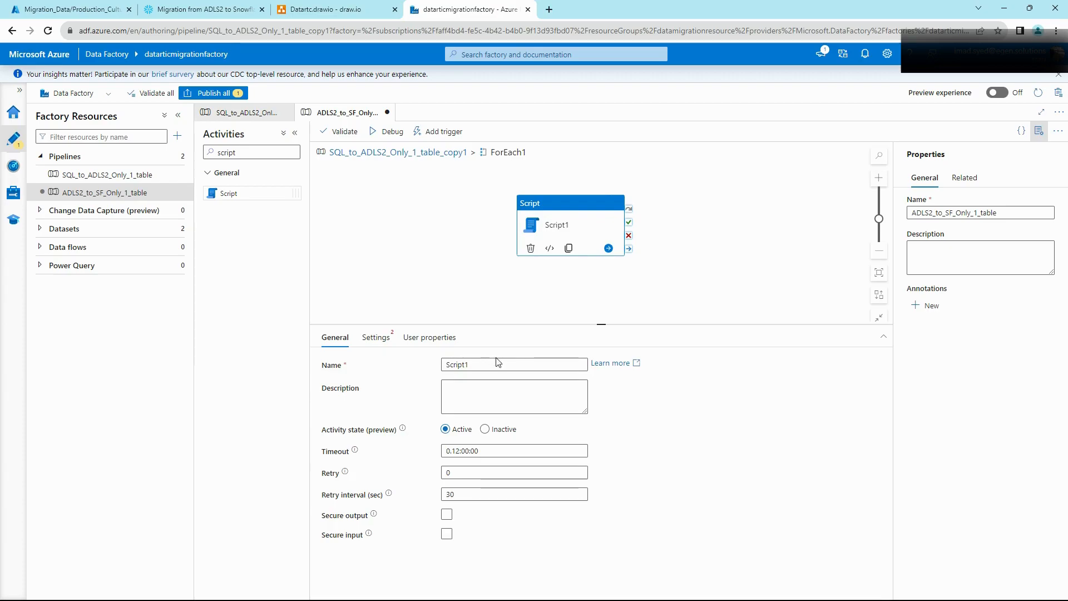
left_click(426, 360)
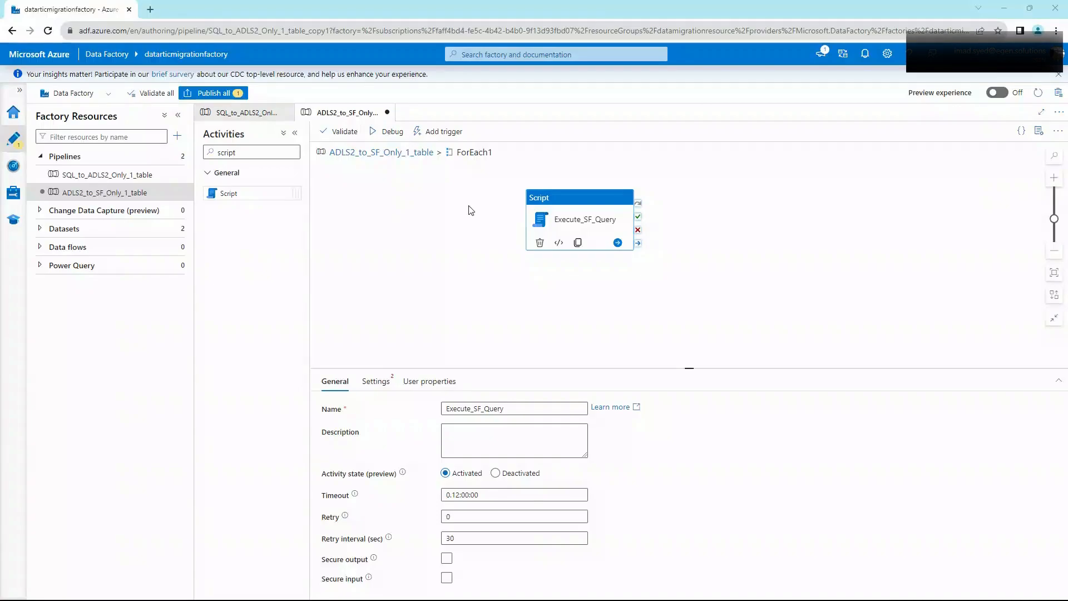
left_click(389, 383)
left_click(557, 410)
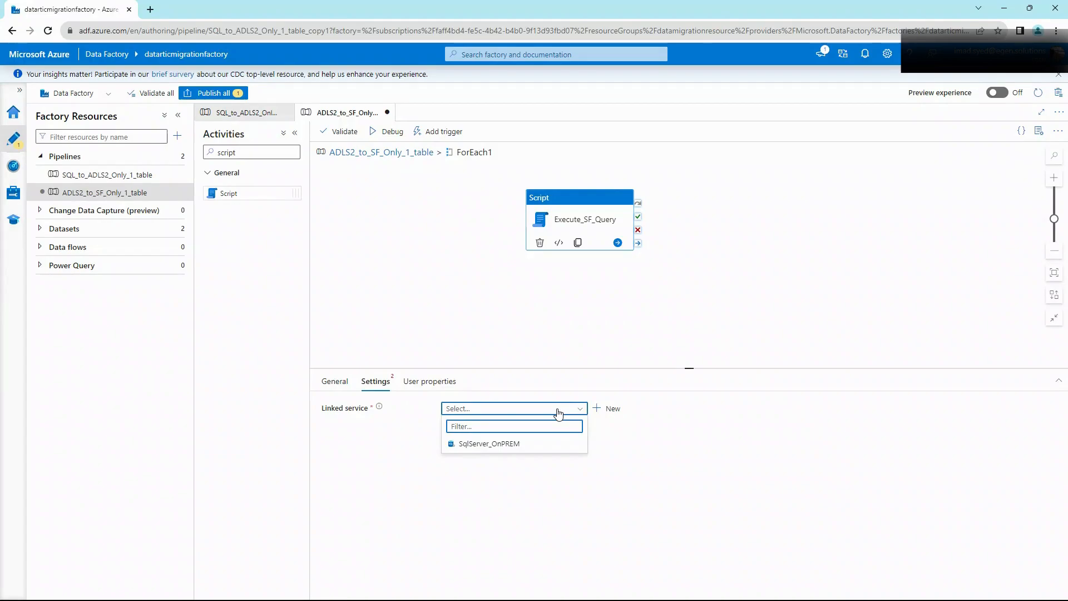
Step: Begin a new Snowflake-type linked service, then switch to the Snowflake worksheet
left_click(610, 409)
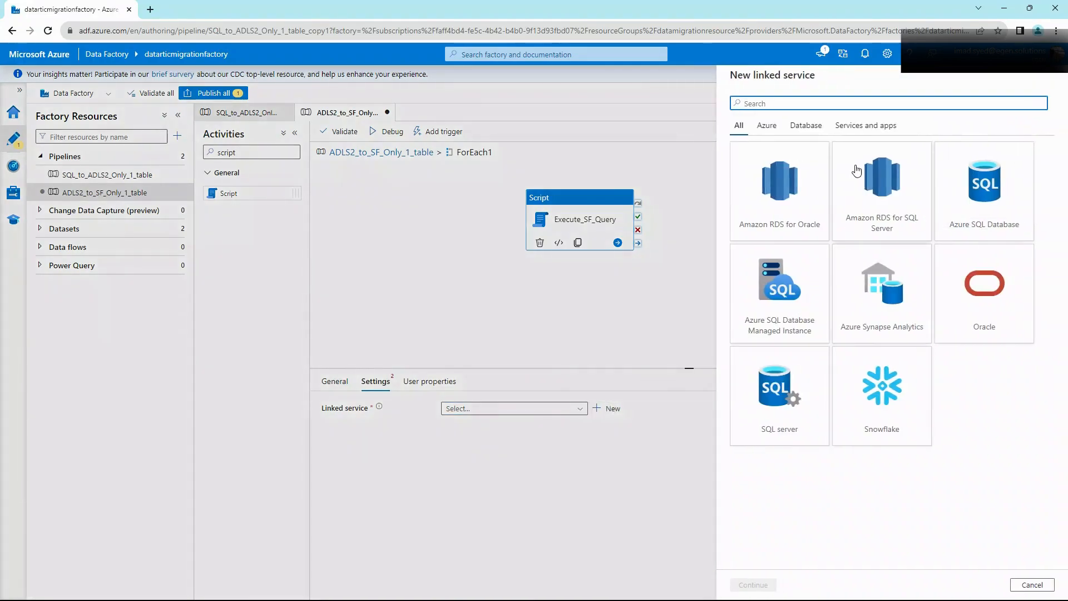
type("snowfla")
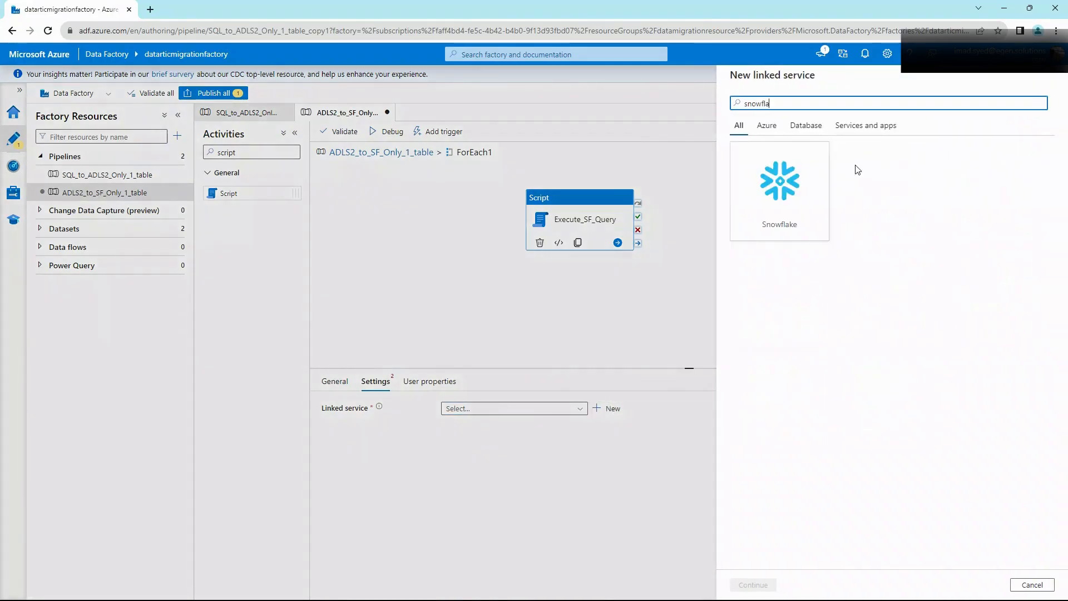
left_click(780, 189)
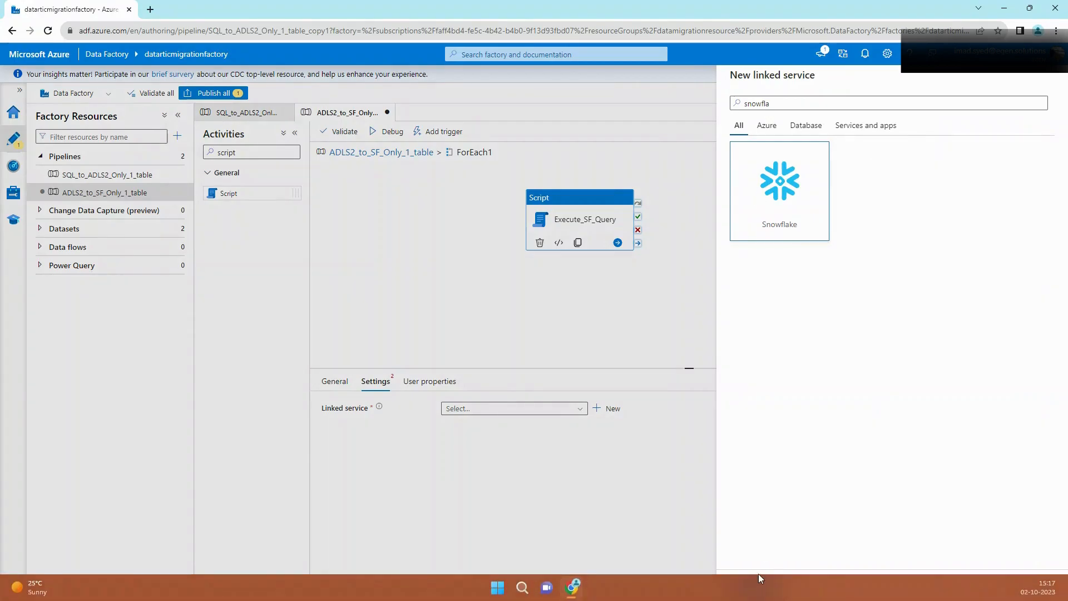
left_click(752, 584)
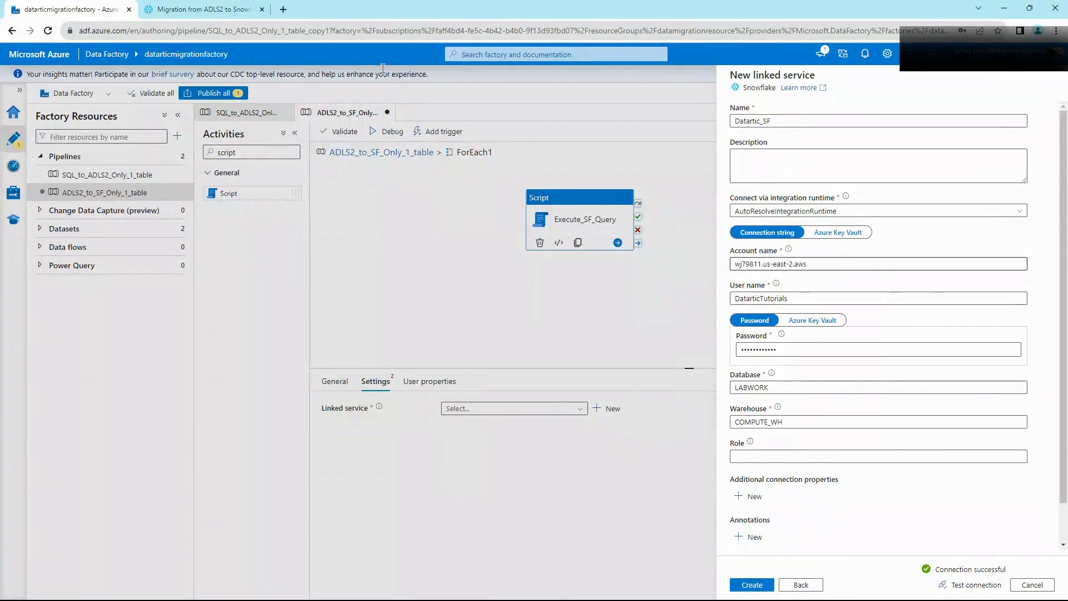
left_click(183, 9)
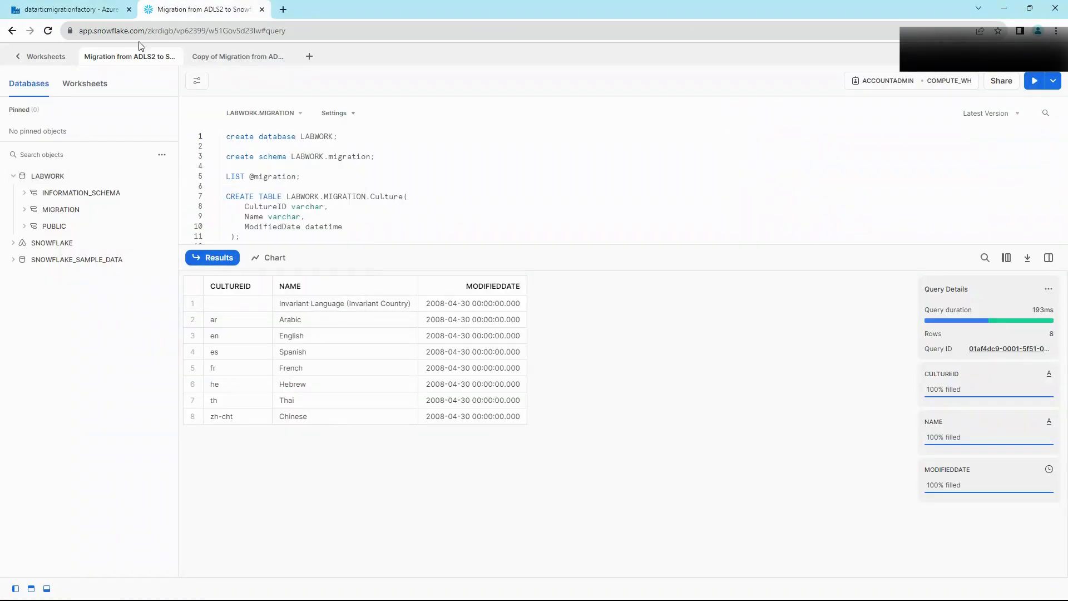
Step: Copy the Snowflake account URL from the account selector and return to the linked service form
left_click(46, 56)
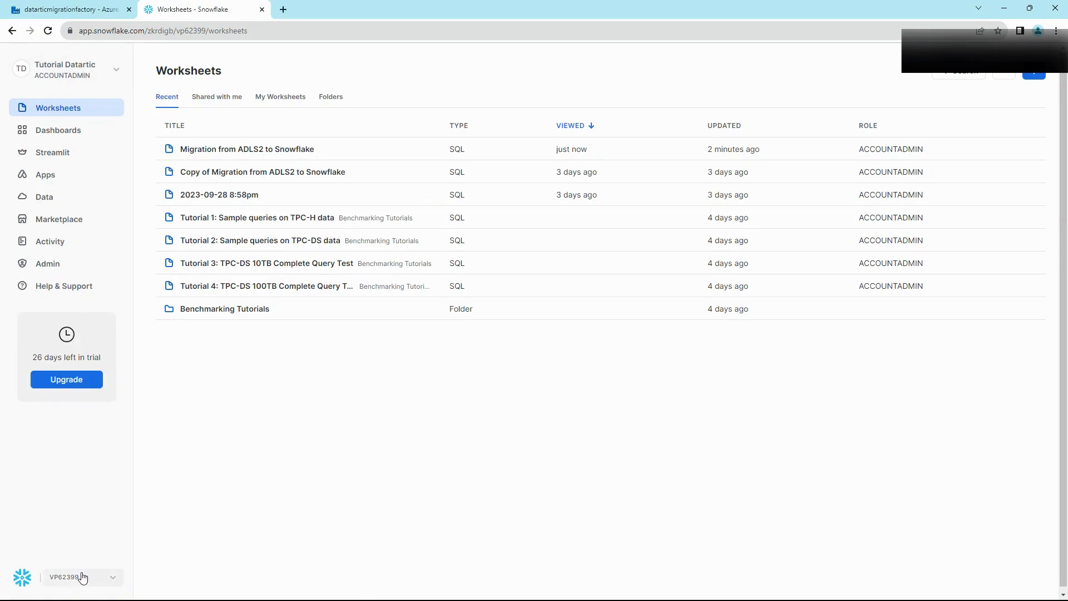
left_click(103, 581)
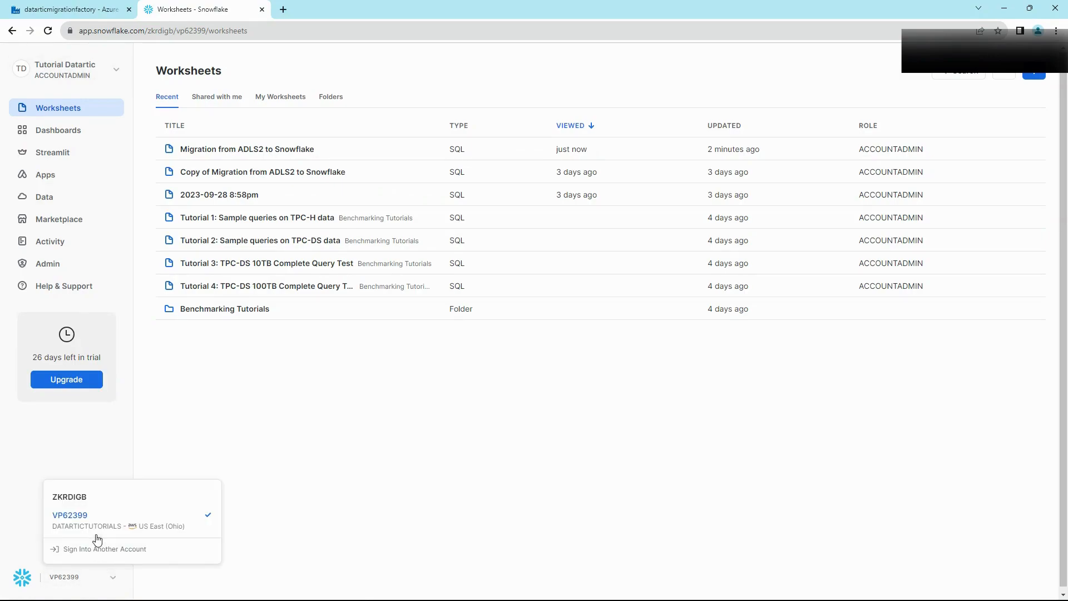
mouse_move(93, 529)
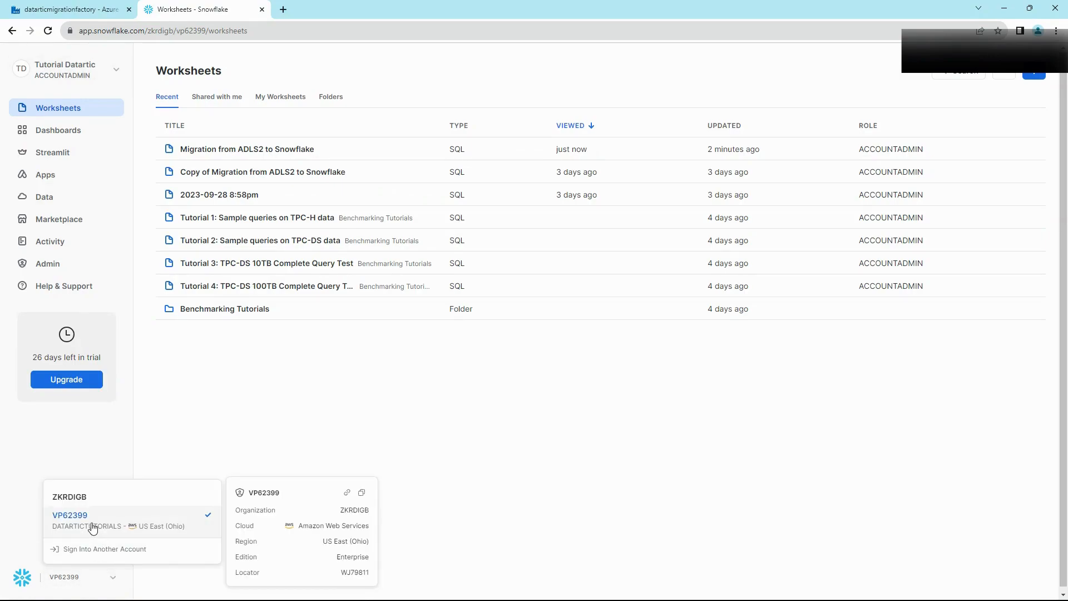
left_click(348, 495)
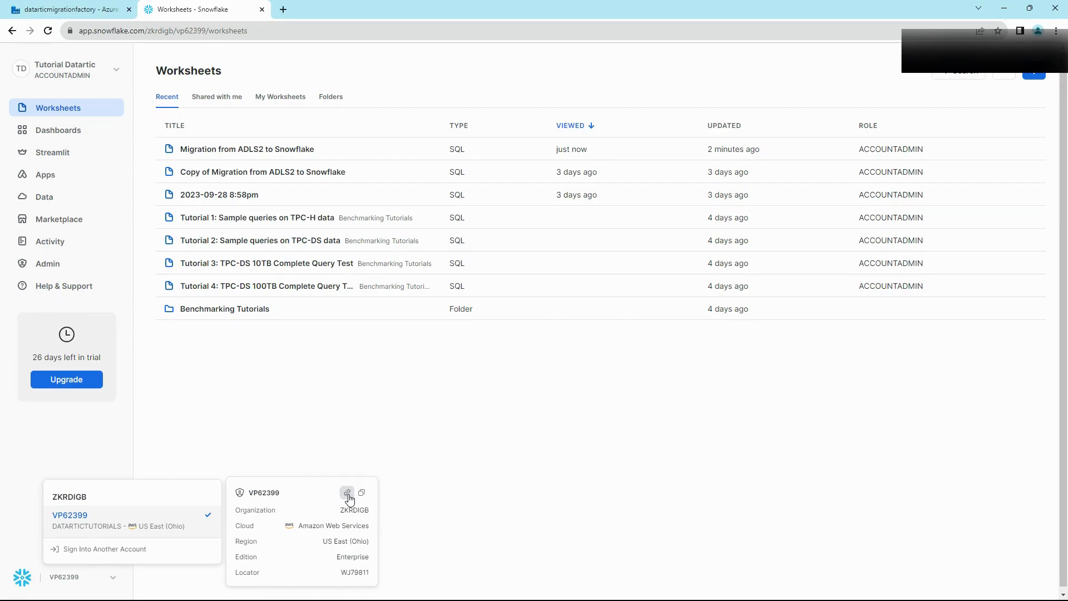
left_click(69, 9)
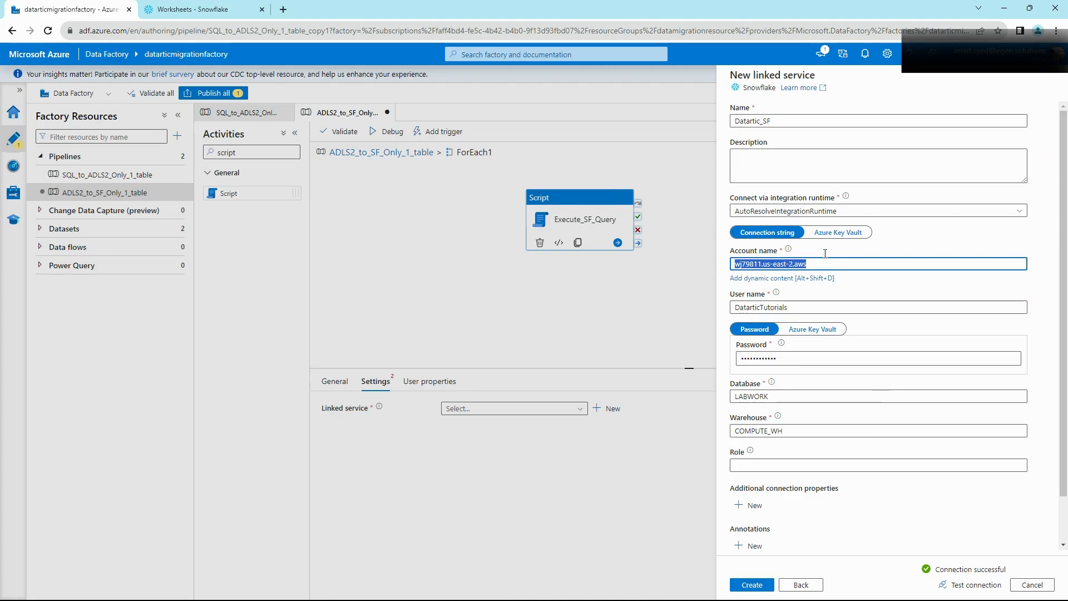
type("https://wj79811.us-east-2.aws.snowflakecomputing.com")
left_click_drag(758, 264, 709, 266)
key("BackSpace")
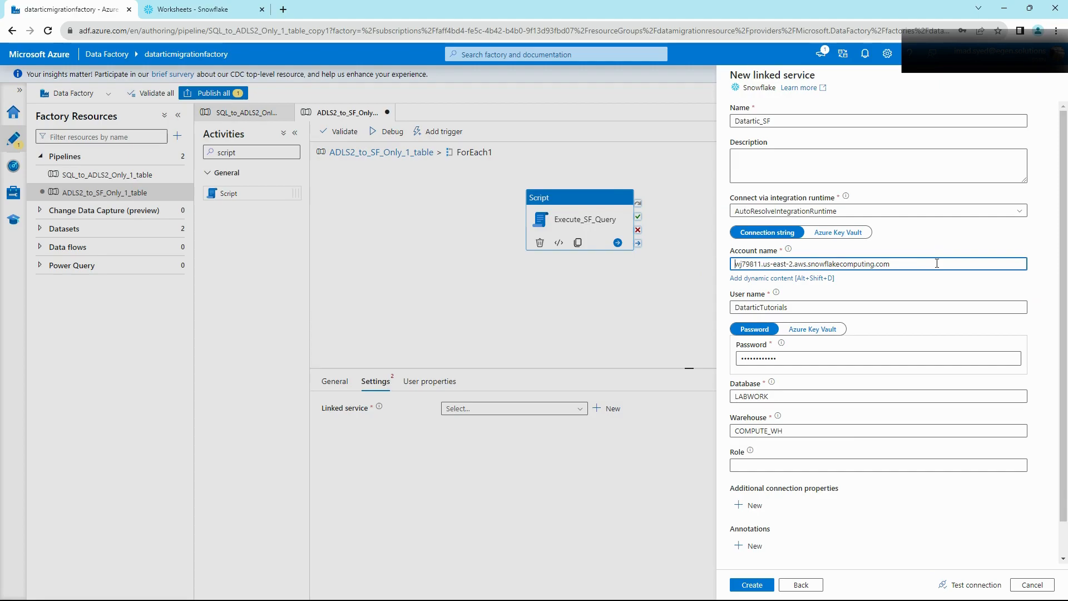
left_click(806, 264, "shift")
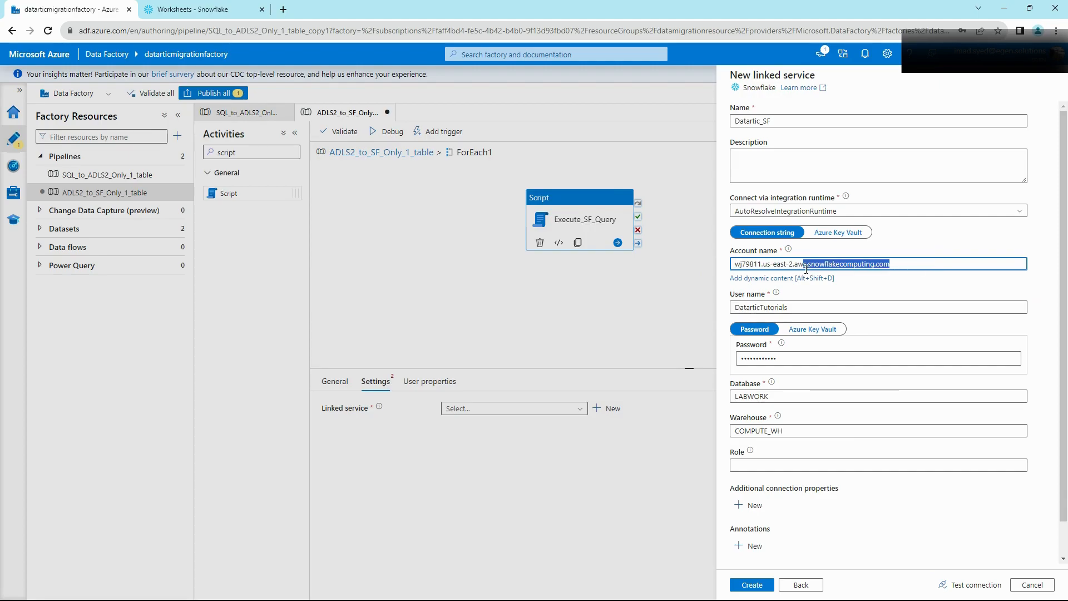
key("BackSpace")
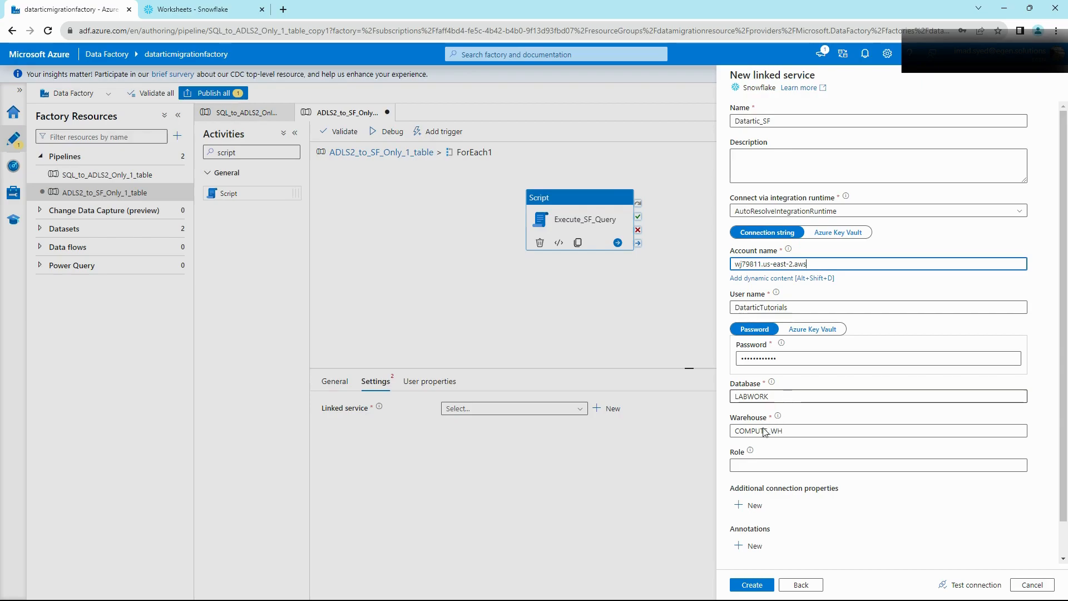
Step: Confirm the COMPUTE_WH warehouse in the Migration from ADLS2 to Snowflake worksheet's role menu
left_click(173, 8)
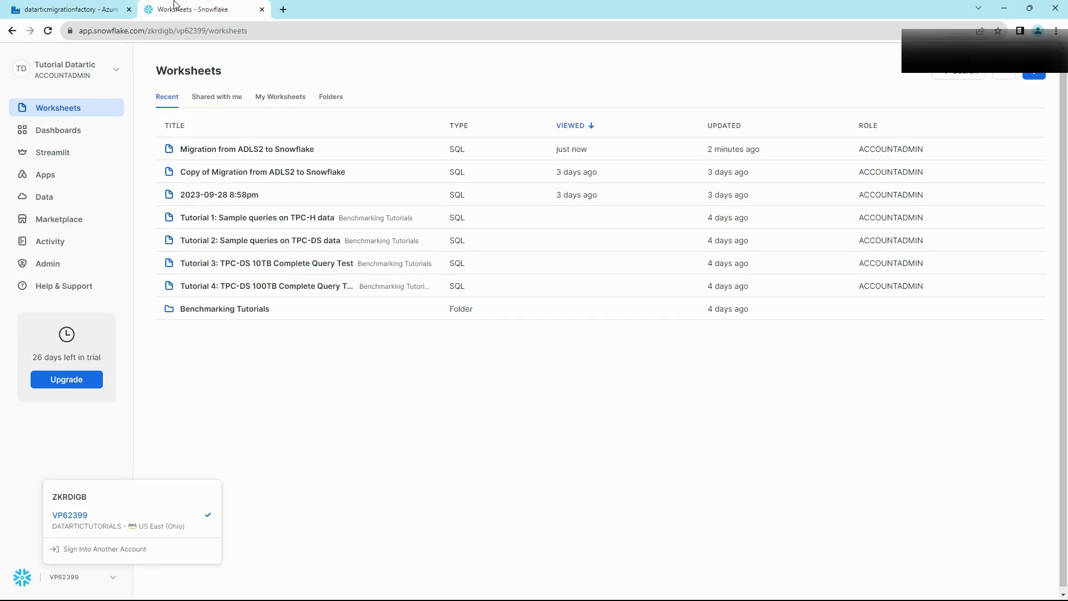
left_click(205, 155)
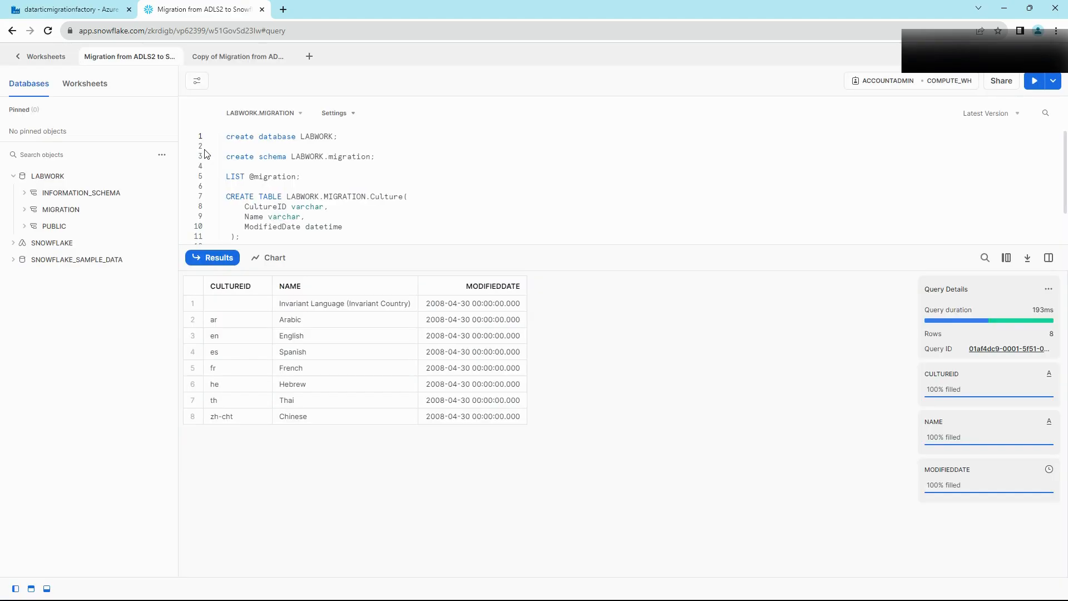
left_click(958, 84)
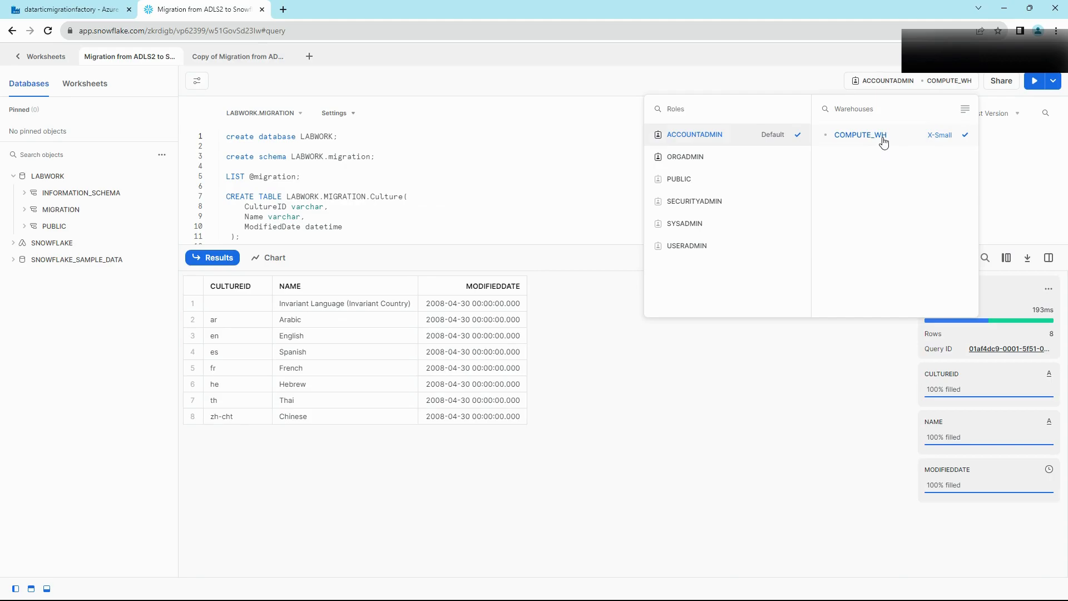
left_click(20, 4)
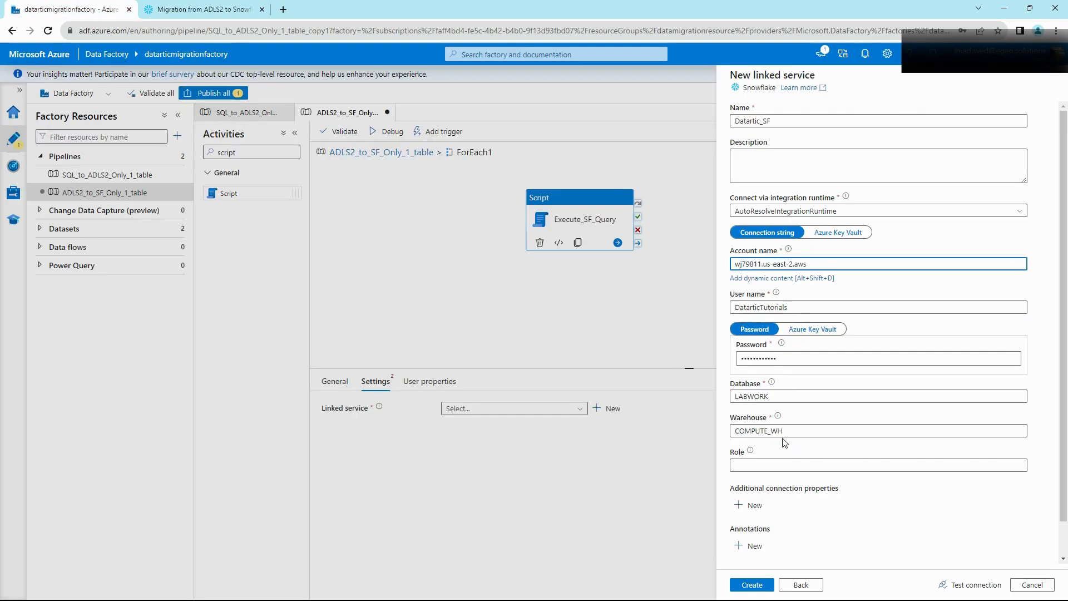
Step: Test the Snowflake connection and create the Datartic_SF linked service for Execute_SF_Query
left_click(971, 584)
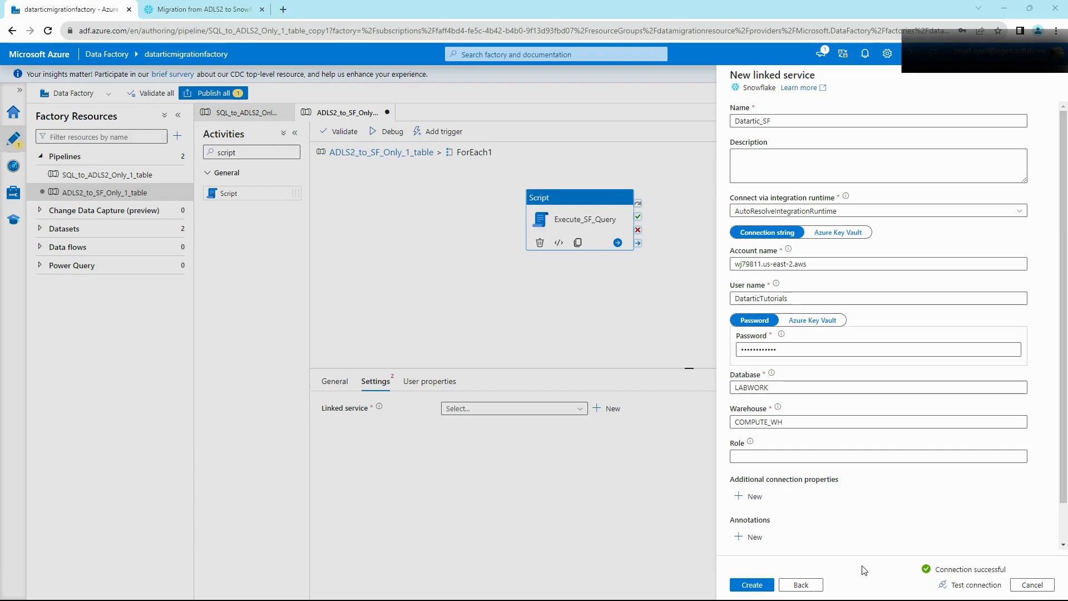
left_click(751, 585)
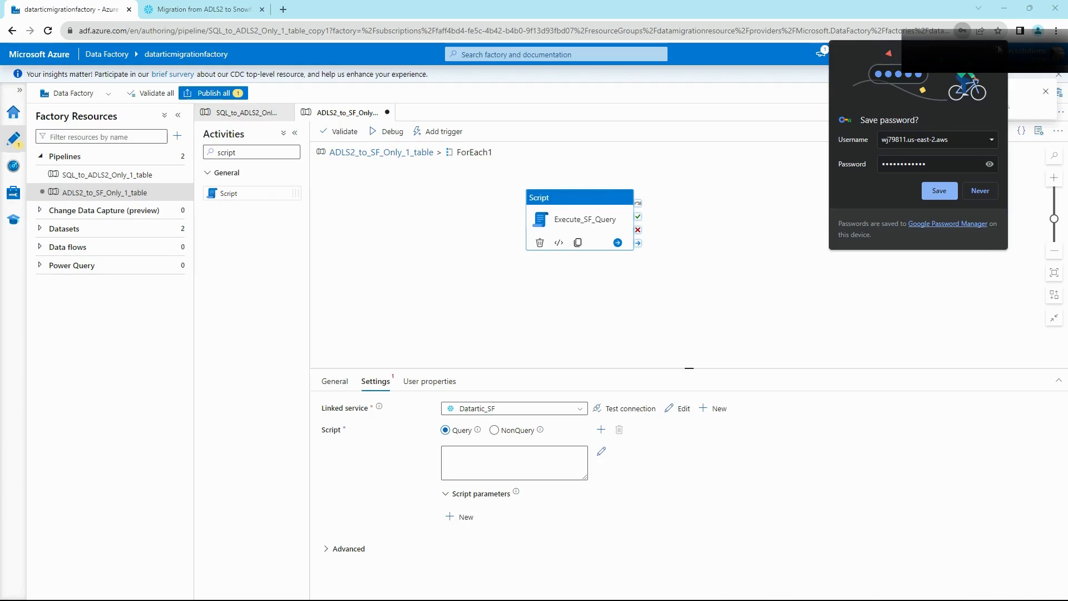
left_click(998, 48)
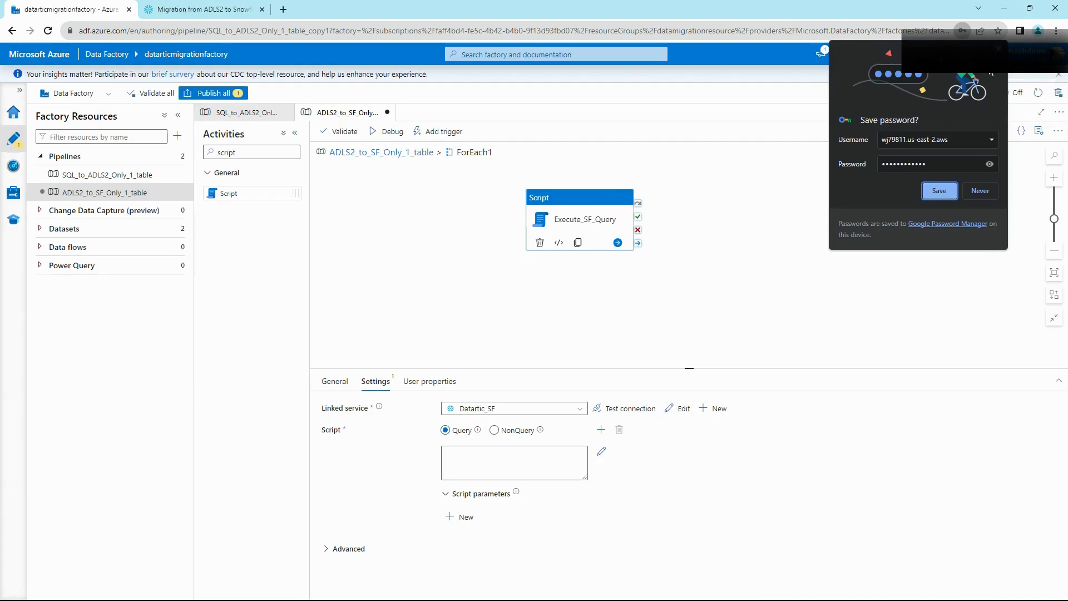
Step: Attempt Publish all, which fails with 'Query is required' for Execute_SF_Query, and dismiss the errors
left_click(999, 50)
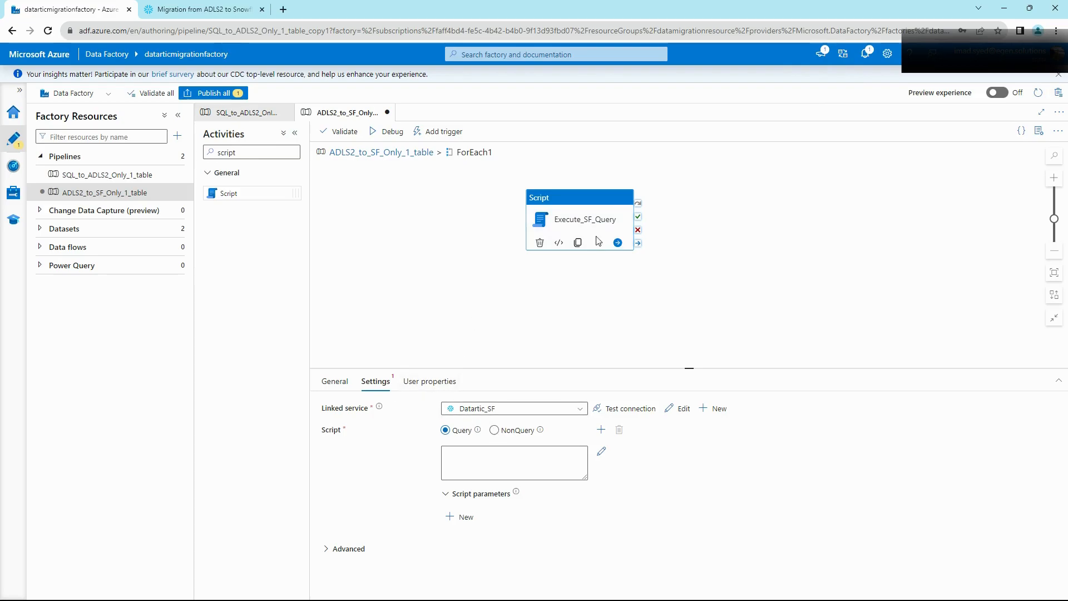
left_click_drag(589, 214, 602, 214)
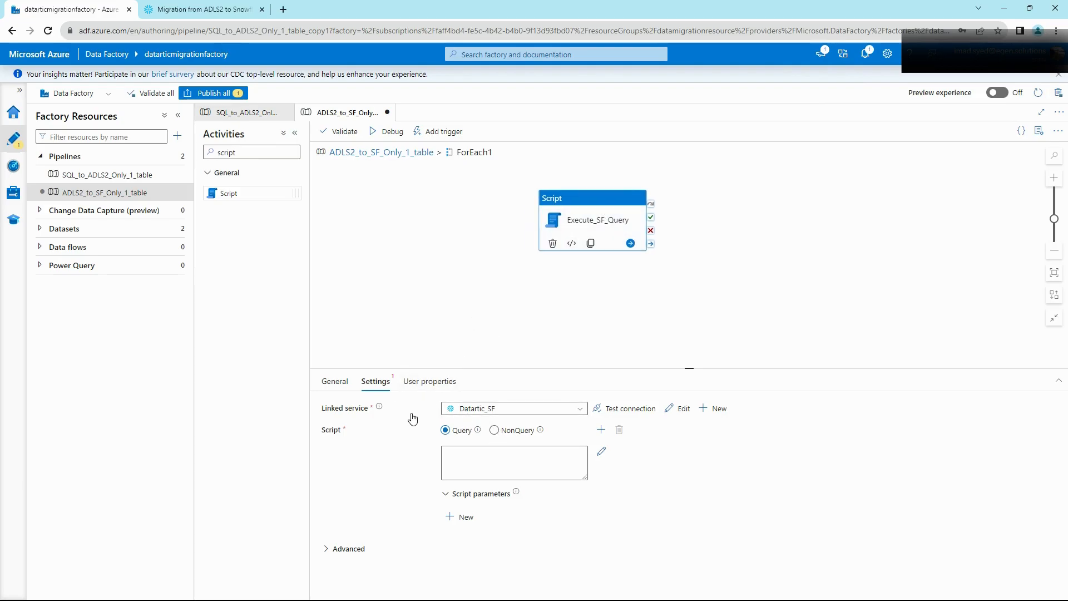
left_click(541, 466)
left_click(213, 93)
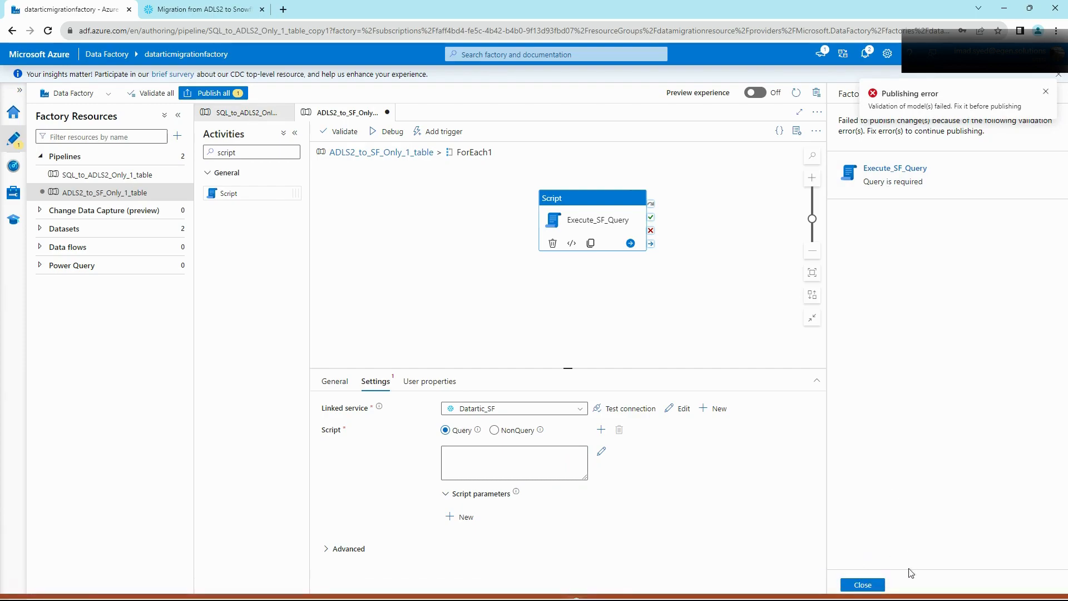
left_click(859, 582)
Step: Set Execute_SF_Query's script to 'select top 10 * from LABWORK.MIGRATION.Culture' and publish all changes
left_click(506, 456)
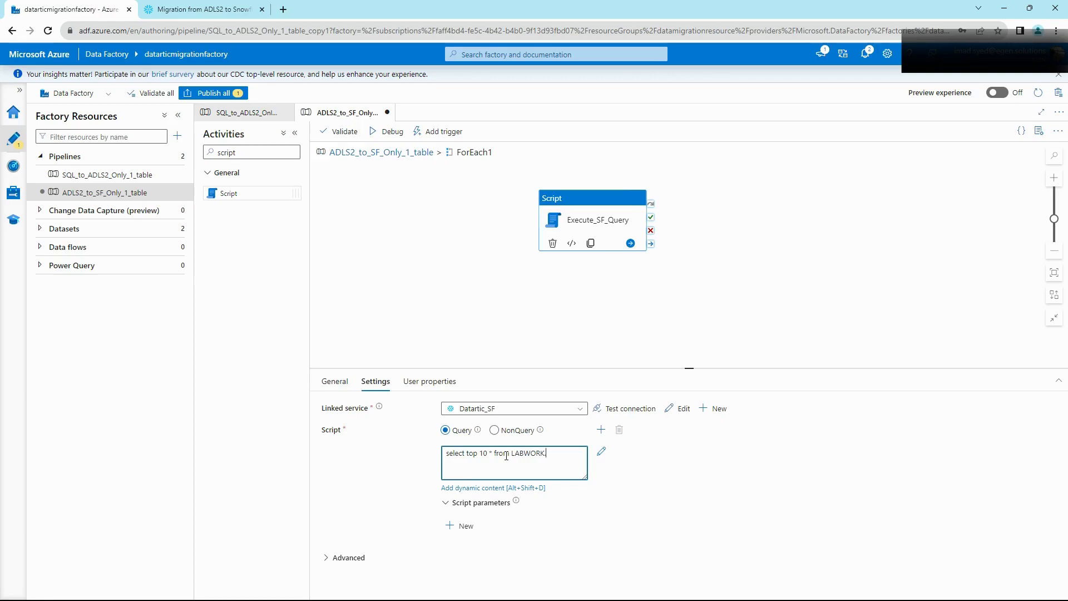
left_click(225, 7)
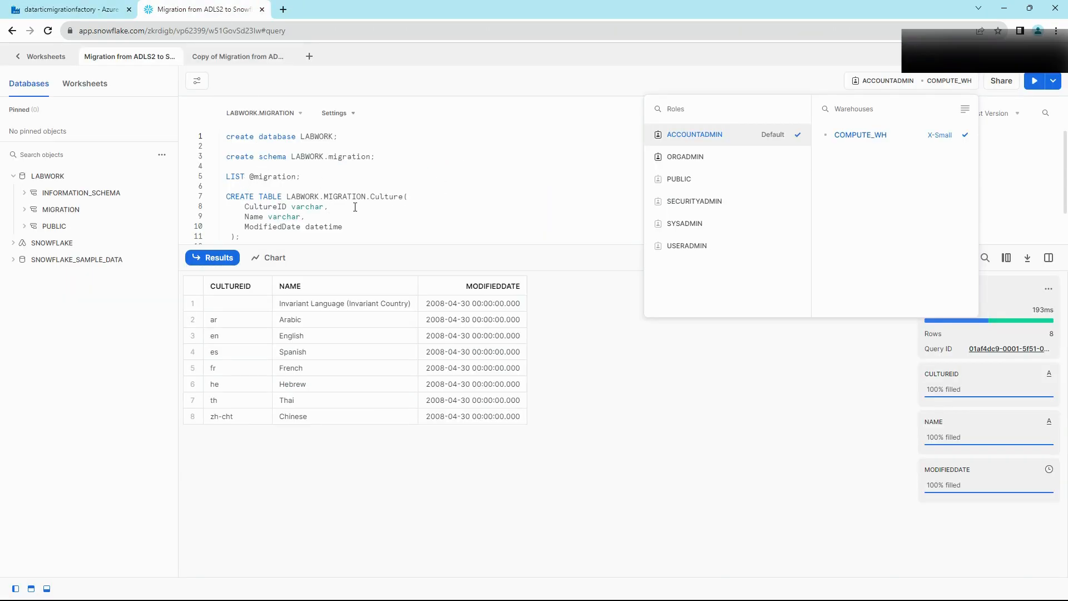
left_click_drag(287, 196, 403, 199)
key("ctrl+c")
left_click(69, 9)
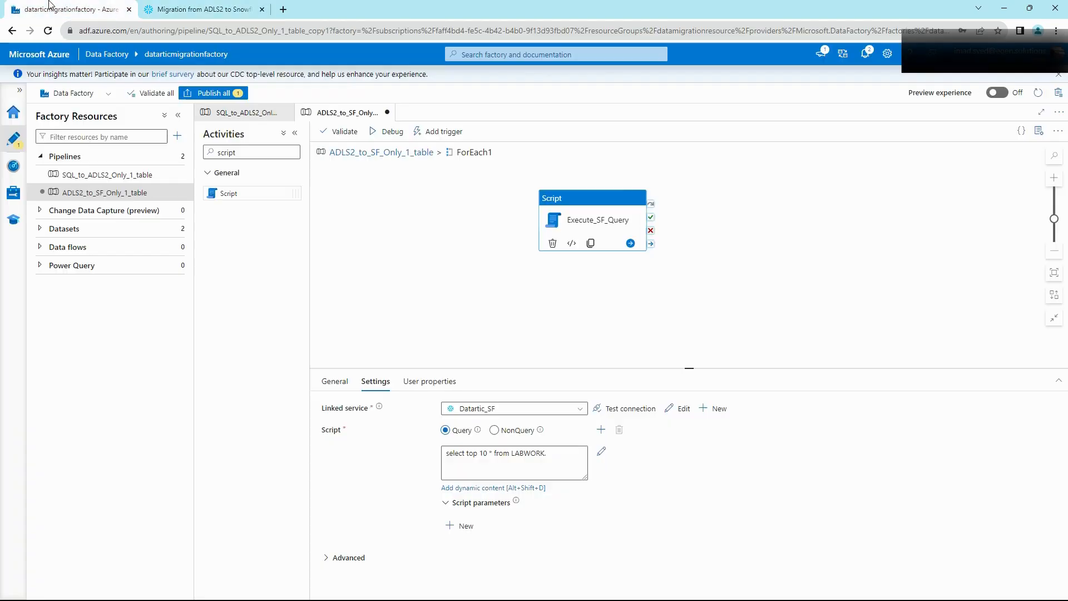
left_click_drag(511, 451, 546, 452)
key("BackSpace")
key("ctrl+v")
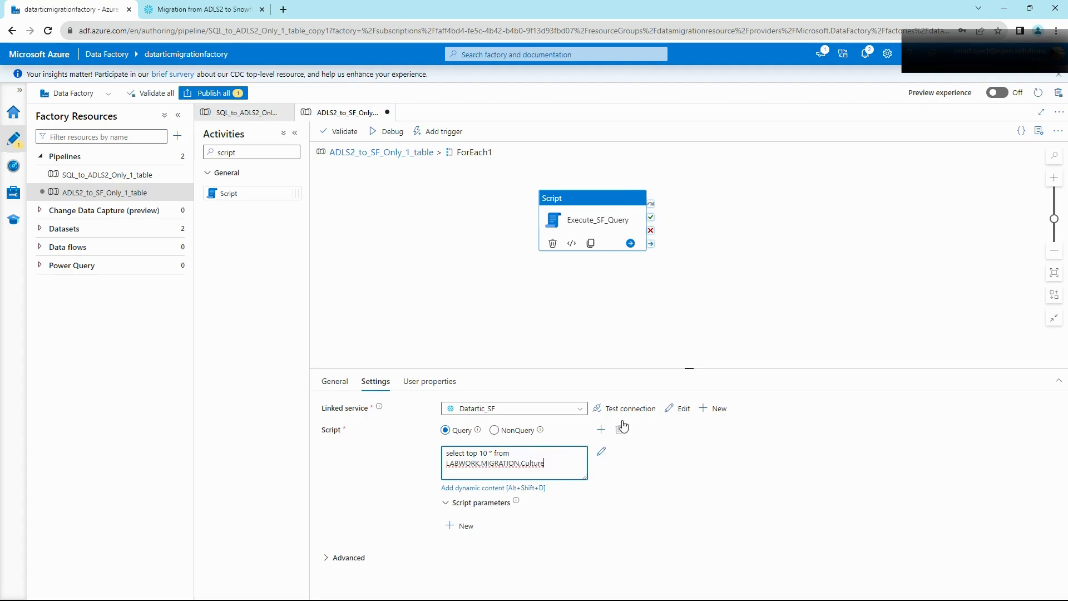
left_click(213, 94)
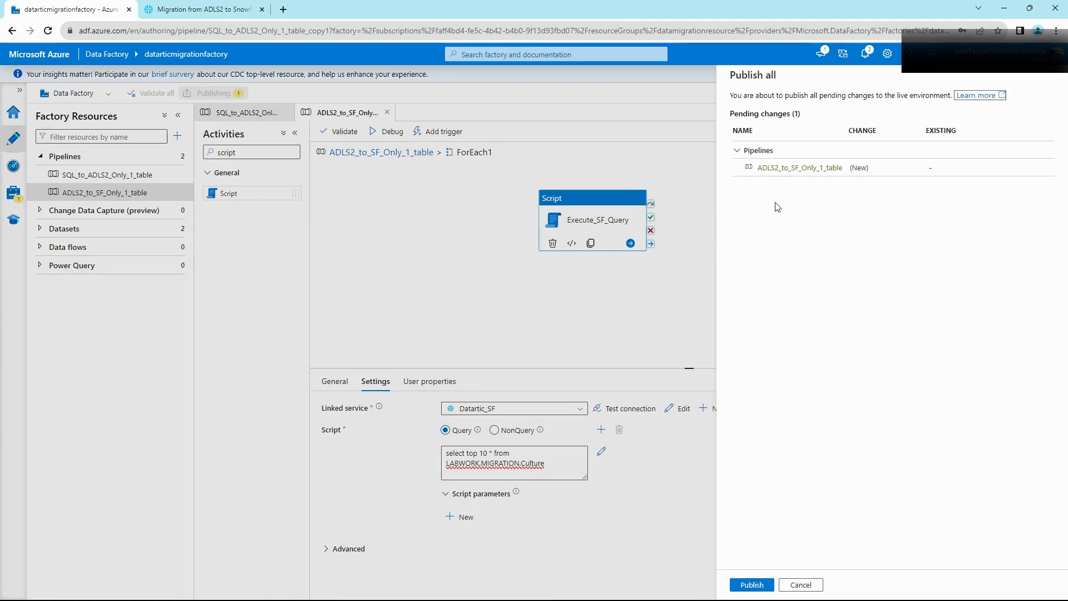
Step: Confirm the publish, then reposition Execute_SF_Query and enlarge its settings pane
left_click(751, 583)
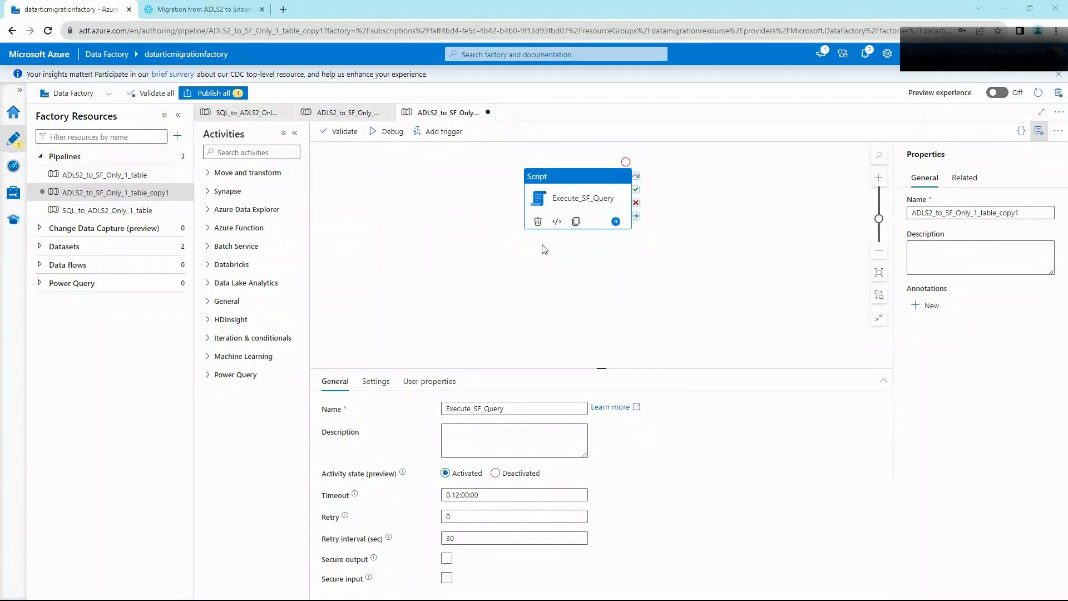
left_click_drag(545, 209, 553, 221)
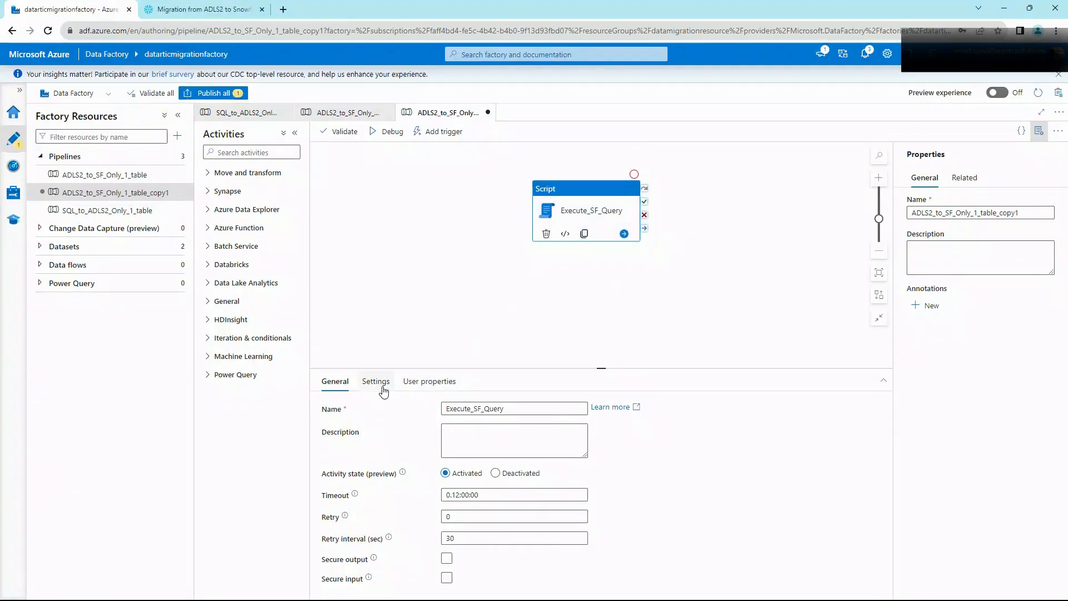
left_click_drag(607, 368, 609, 290)
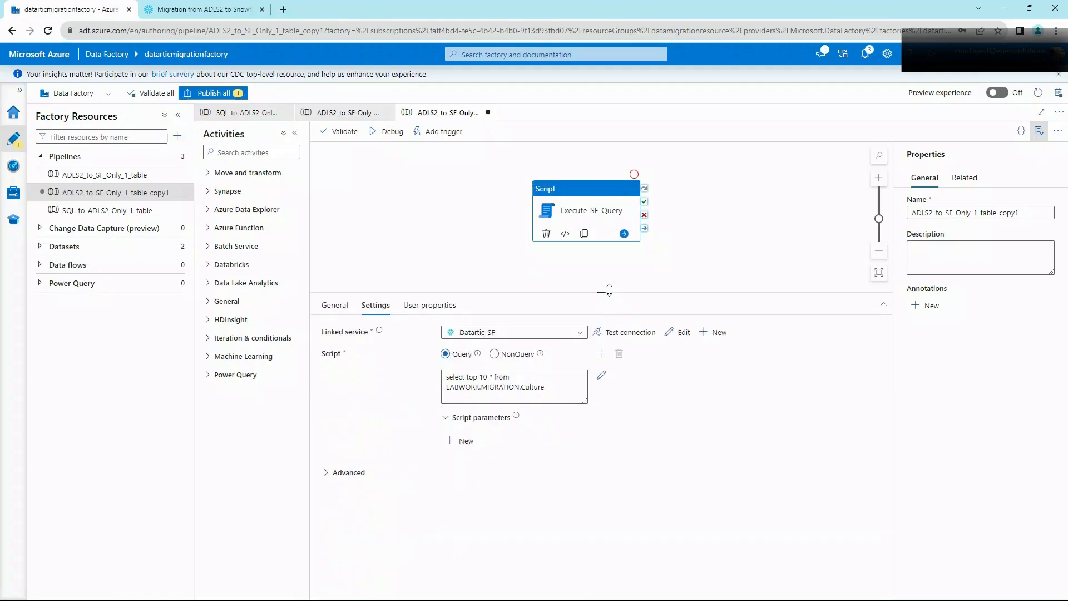
Step: Start a debug run of the copy1 pipeline, refresh its status, then go to Snowflake
left_click(384, 134)
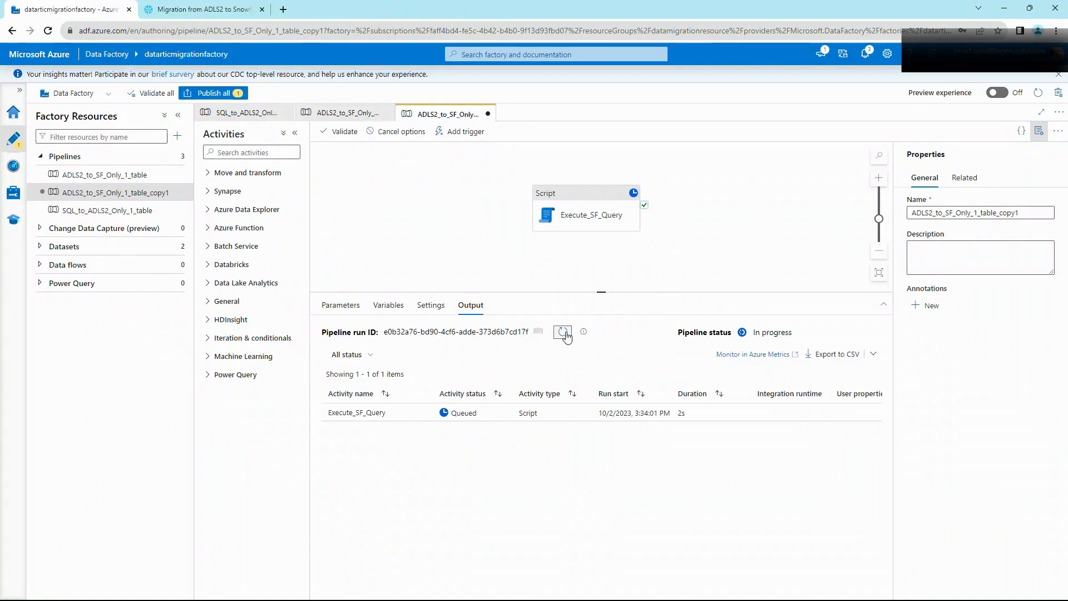
left_click(563, 332)
left_click(562, 332)
left_click(563, 332)
left_click(563, 332)
left_click(206, 8)
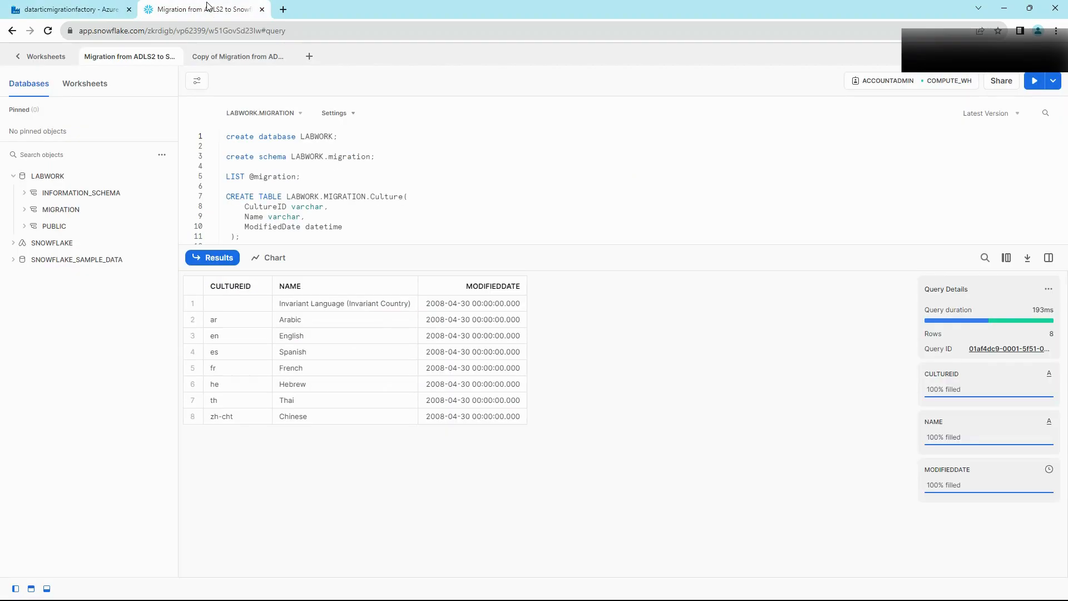
Step: Check Snowflake's Query History for the successful select top 10 query on Culture
left_click(36, 58)
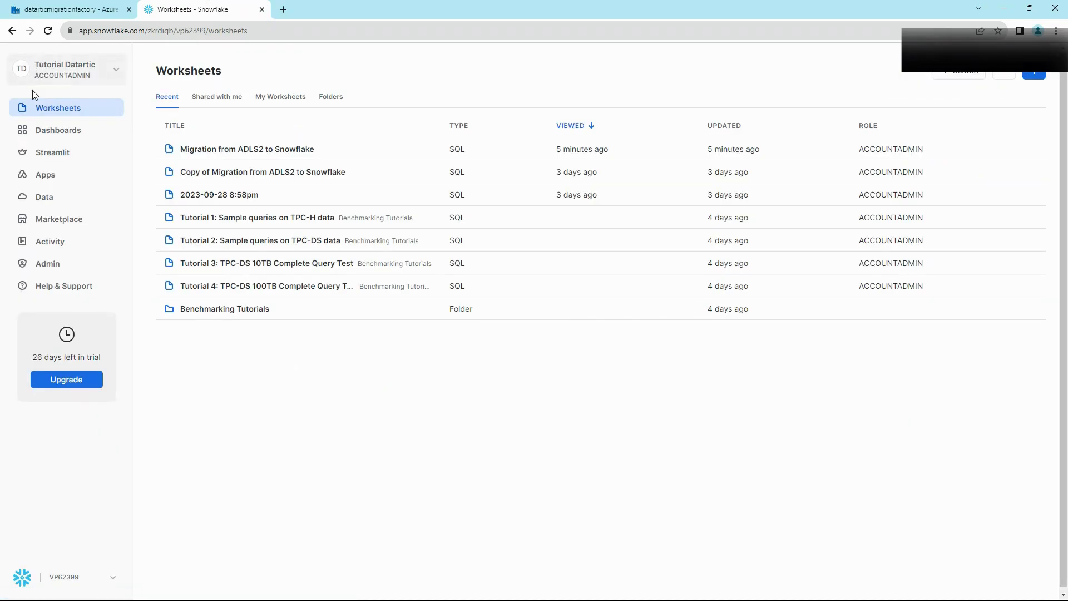
left_click(33, 249)
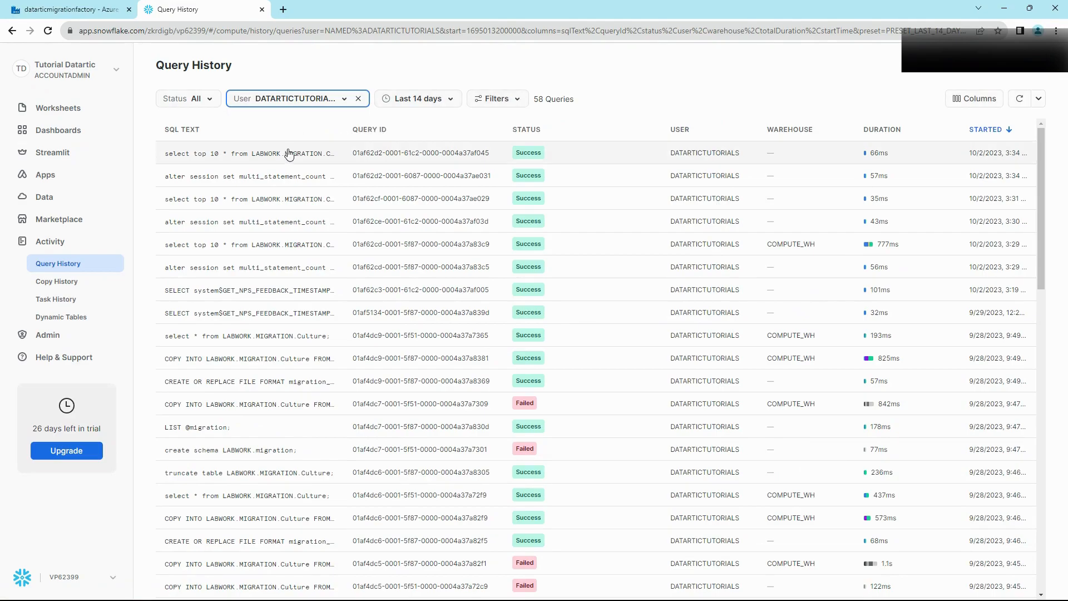
mouse_move(285, 153)
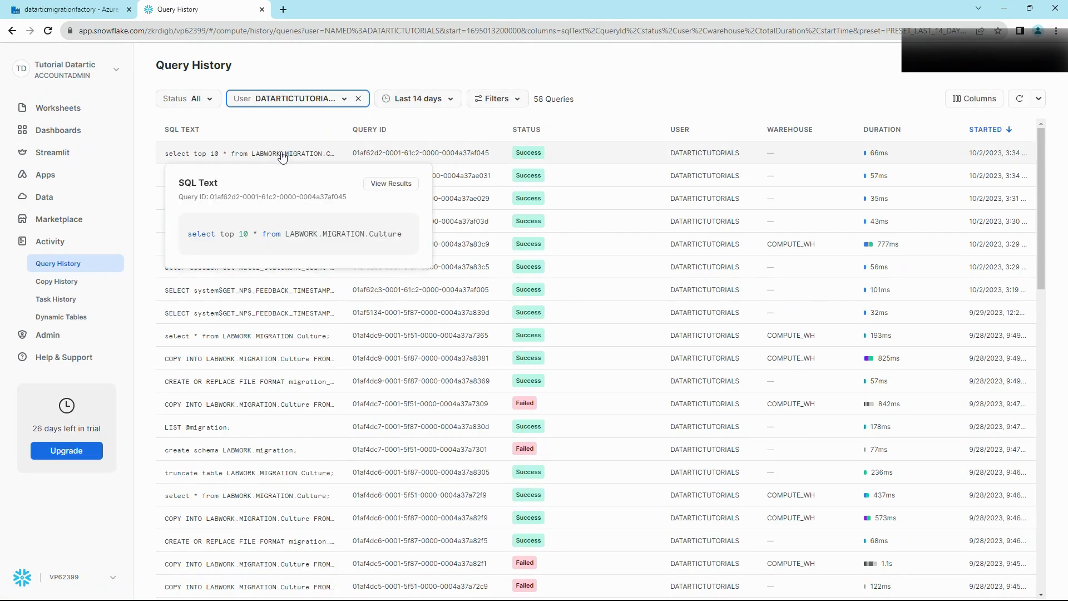
mouse_move(696, 158)
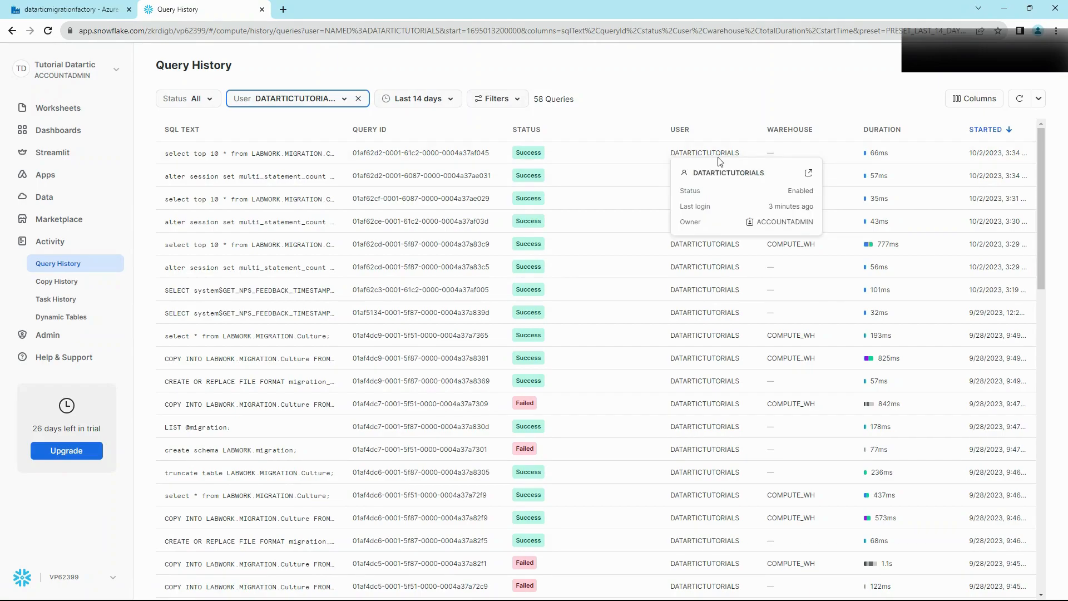
Step: Refresh the copy1 debug run until Execute_SF_Query shows Succeeded in 11s
left_click(73, 10)
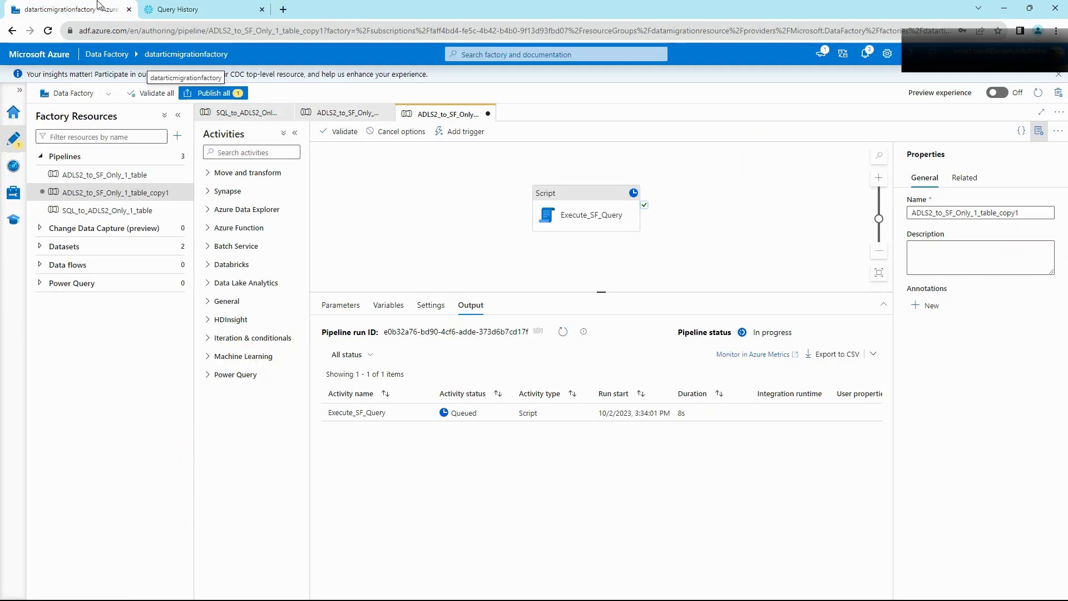
left_click(563, 332)
left_click(563, 332)
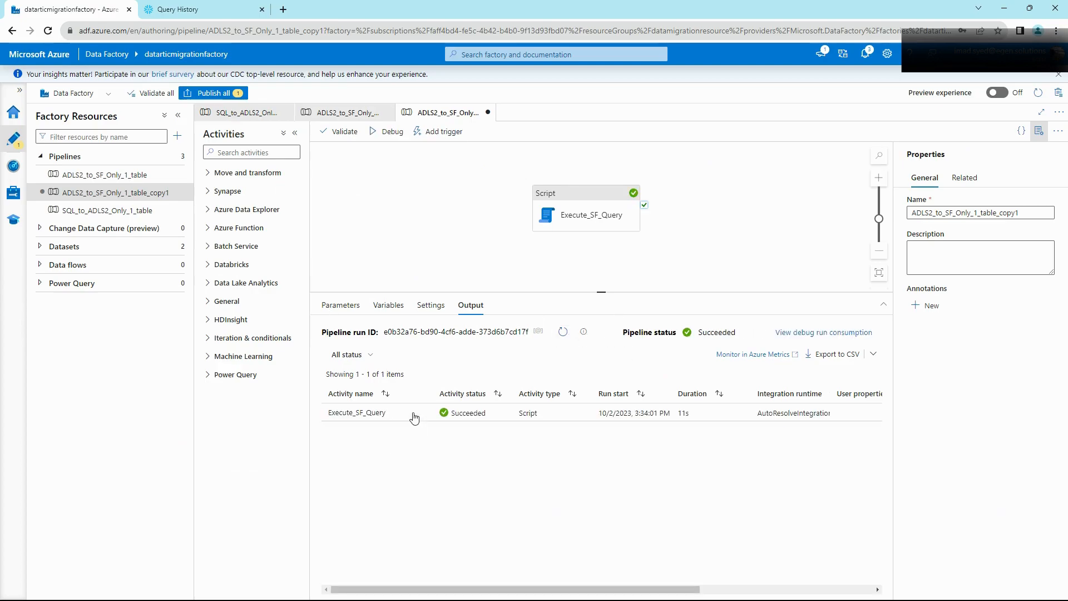
Step: Inspect the Script activity's input, then its output returning eight Culture rows
left_click(406, 413)
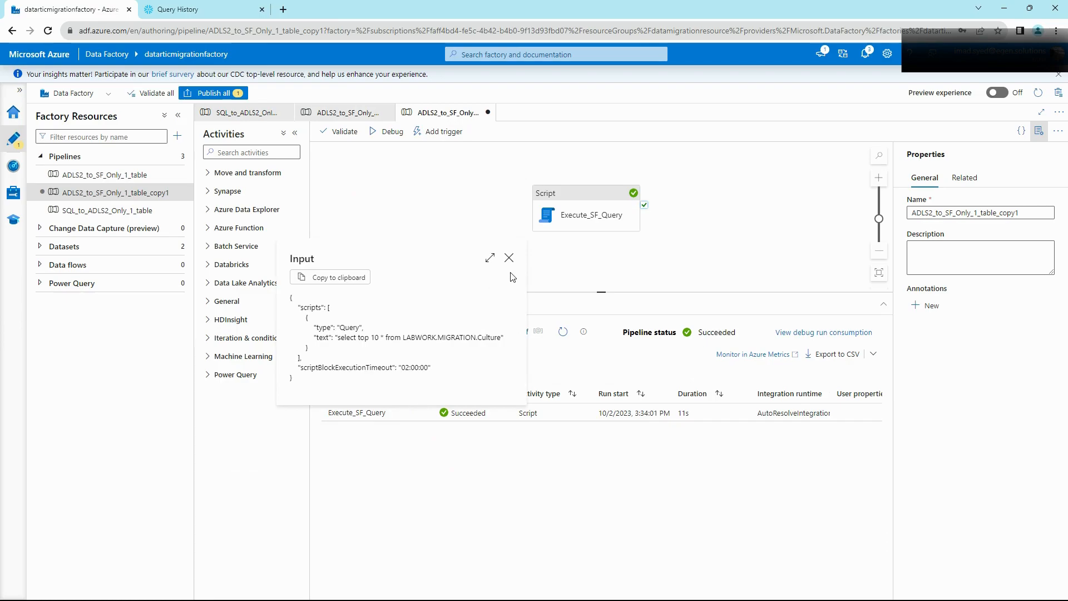
left_click(509, 257)
left_click(423, 412)
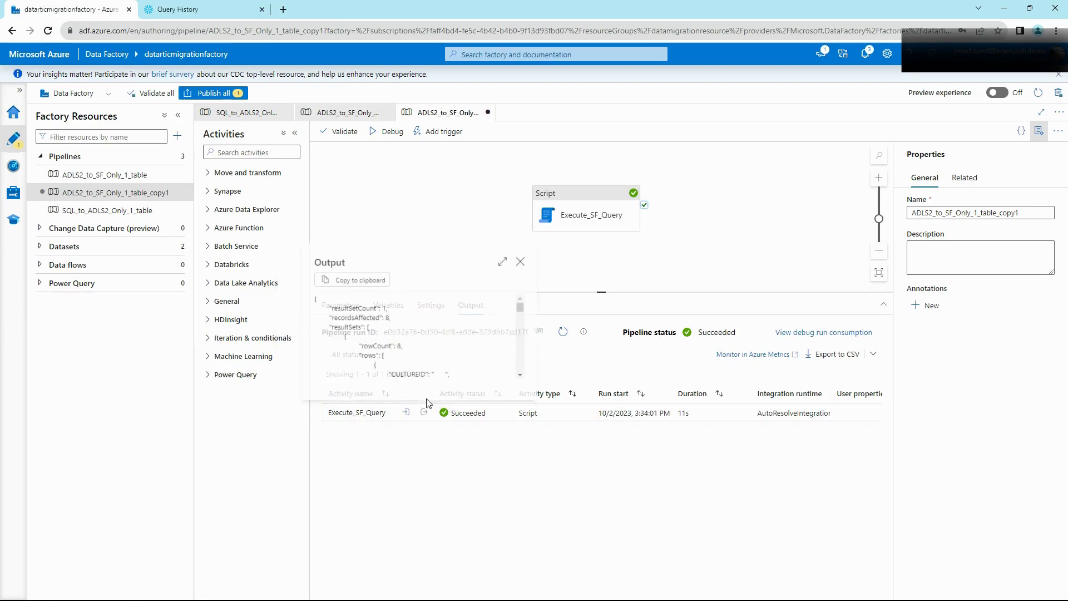
scroll(439, 356, "down", 1)
scroll(448, 348, "down", 6)
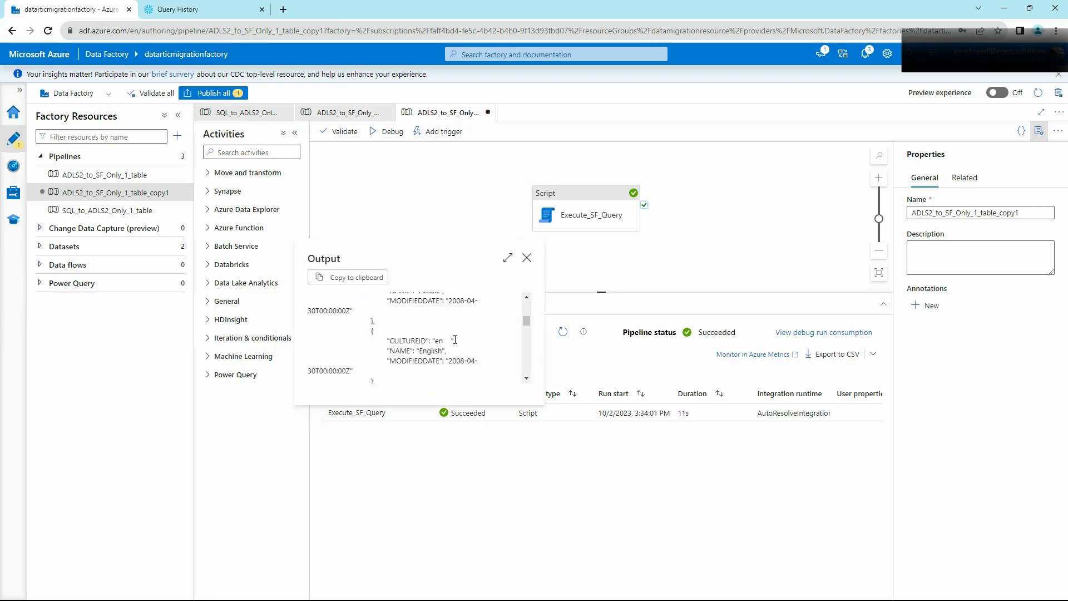
scroll(487, 318, "up", 5)
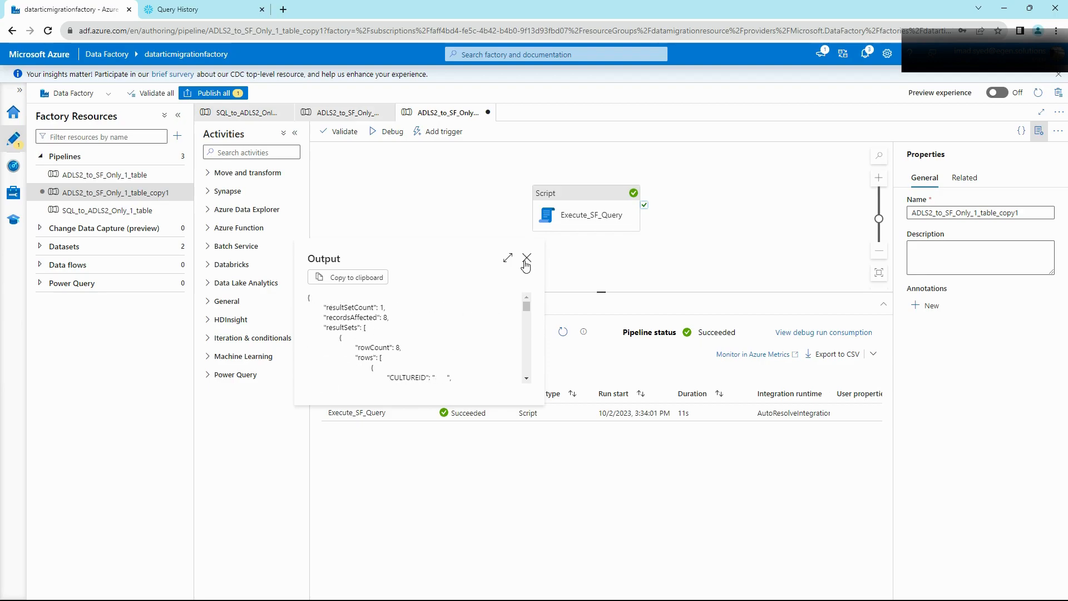
left_click(526, 257)
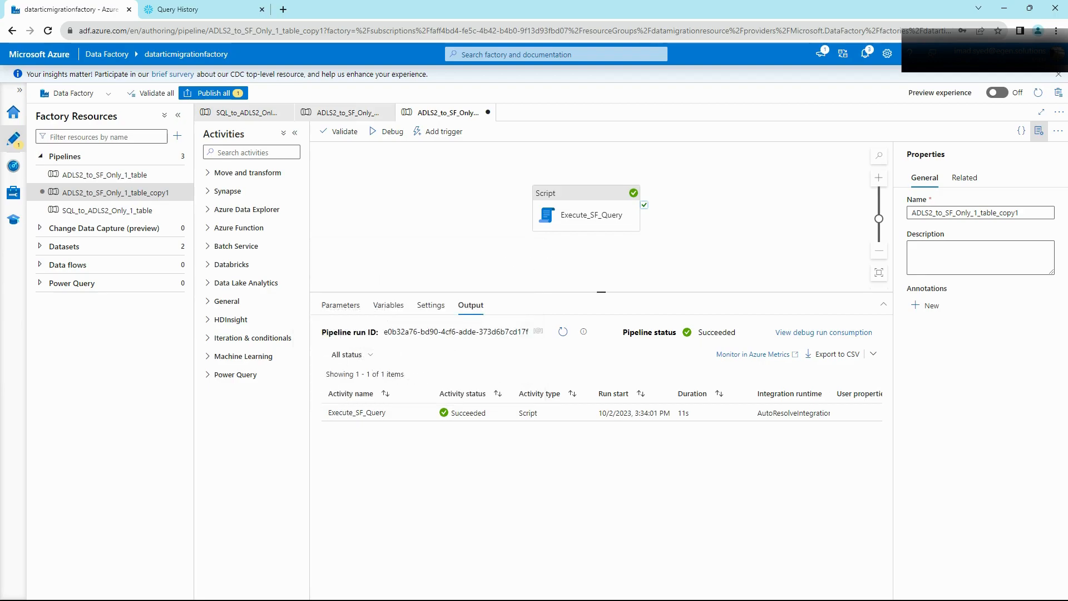
Step: Discard the unsaved ADLS2_to_SF_Only_1_table_copy1 pipeline and show Snowflake's Worksheets list
left_click(488, 114)
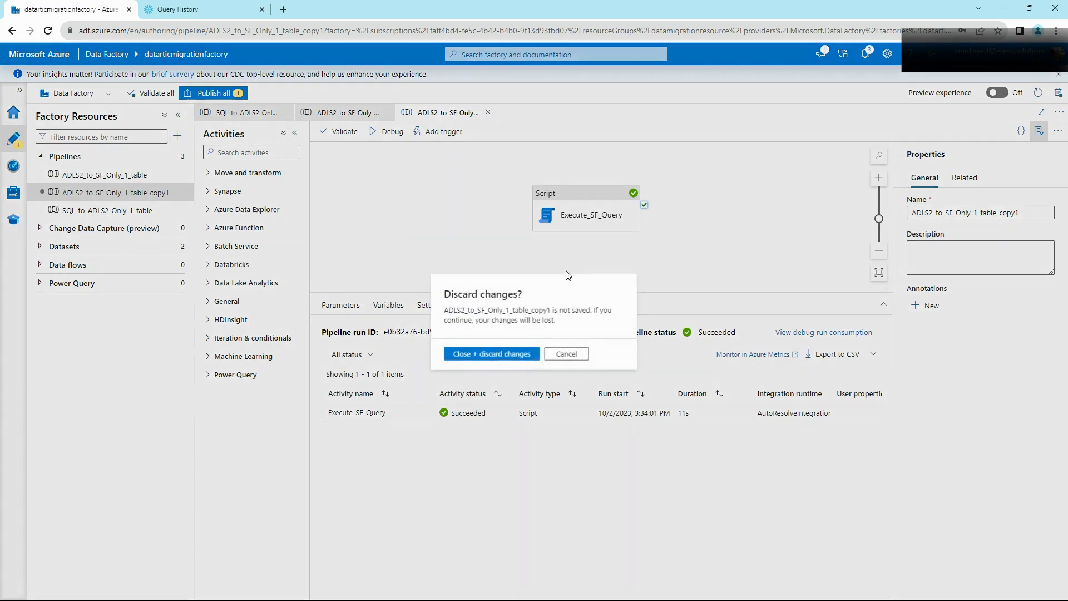
left_click(511, 353)
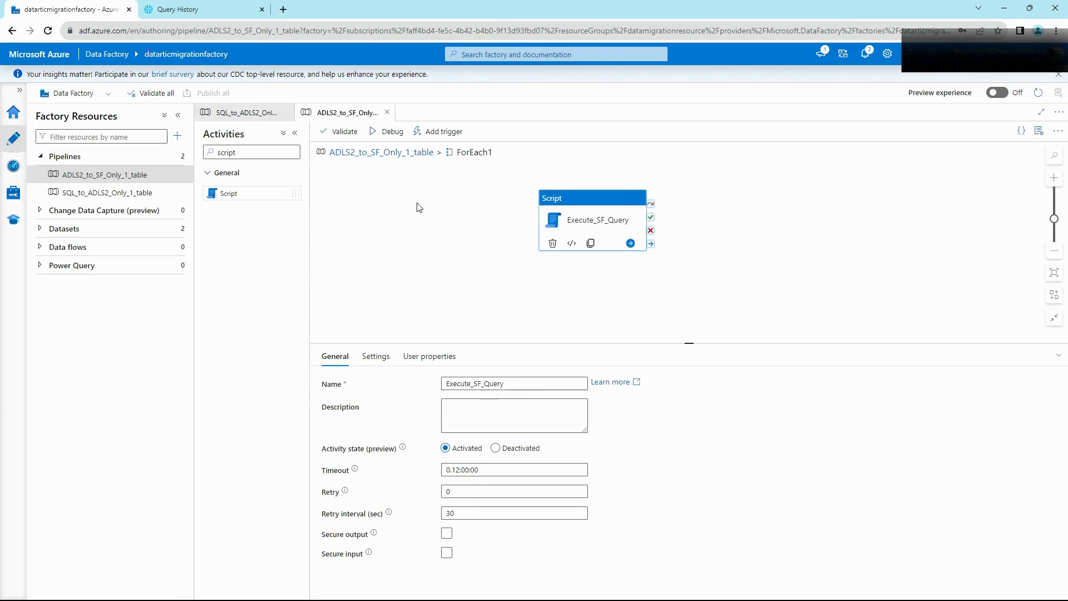
left_click(172, 10)
left_click(70, 114)
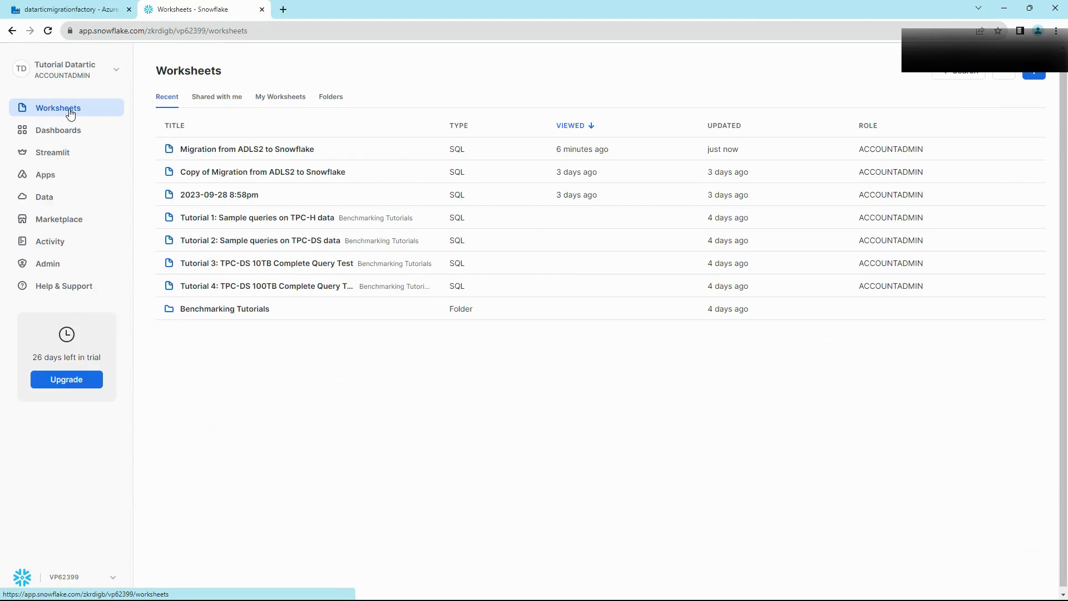
Step: Open the 'Migration from ADLS2 to Snowflake' worksheet and scroll to its Culture COPY INTO
left_click(187, 148)
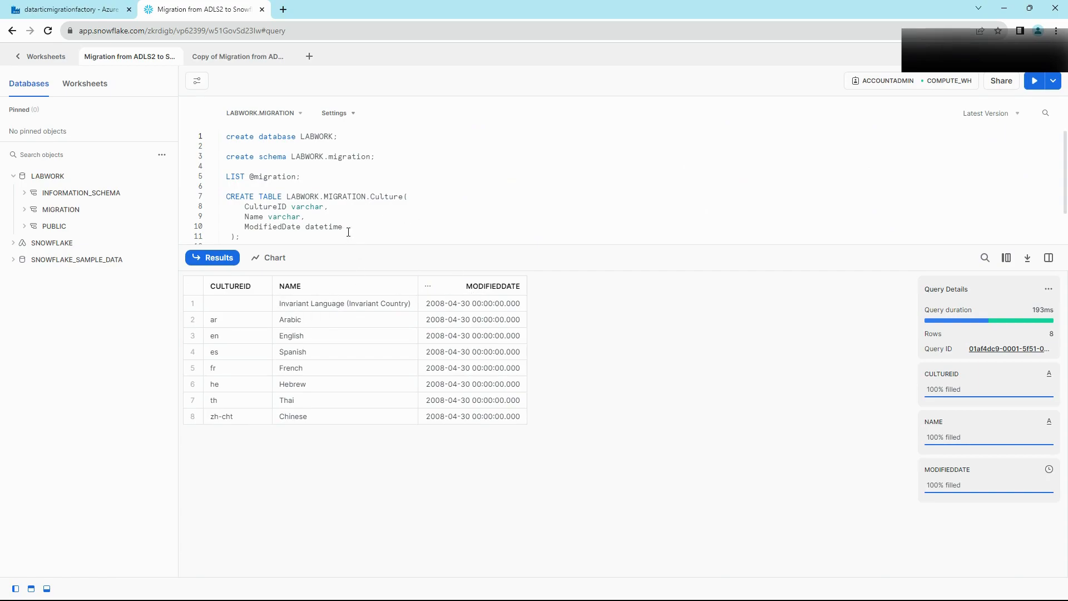
scroll(331, 216, "down", 2)
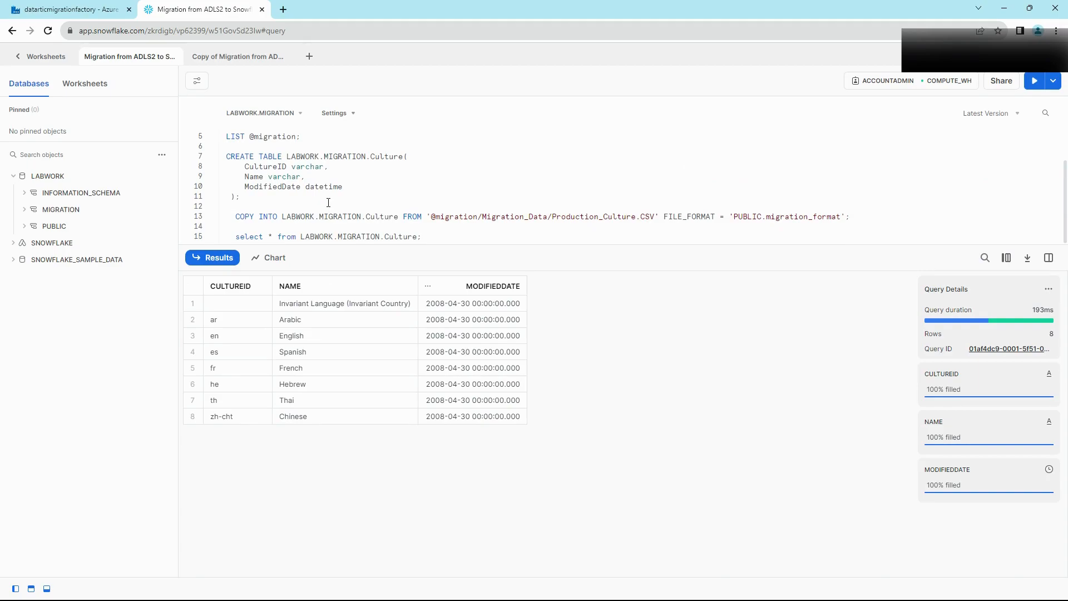
Step: Open the INFER_SCHEMA documentation page in a new tab and scroll to its CSV example
left_click(283, 9)
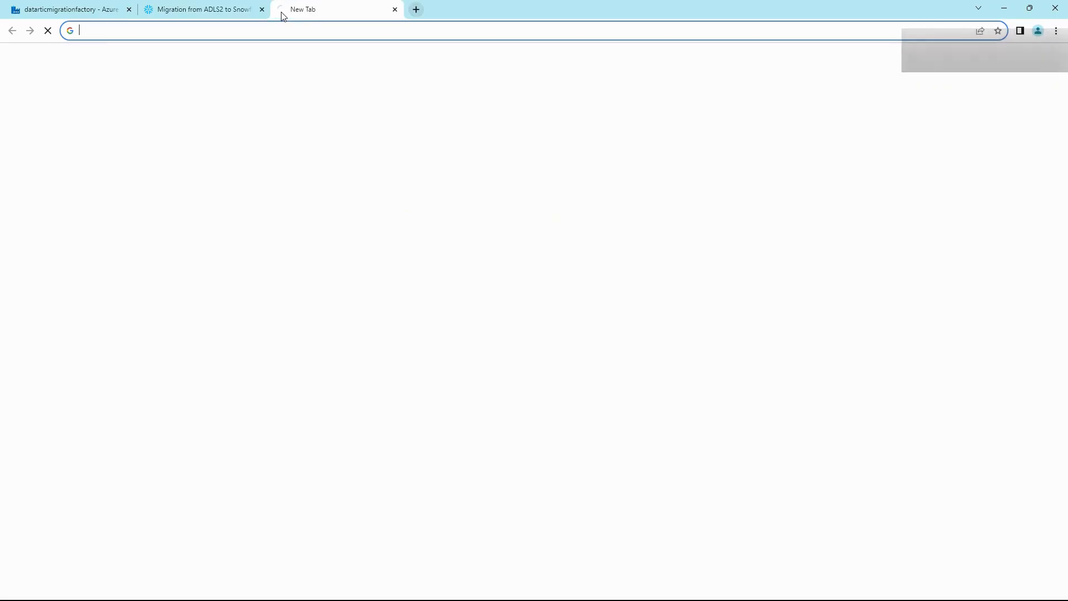
type("https://docs.snowflake.com/en/sql-reference/functions/infer_schema")
key("Return")
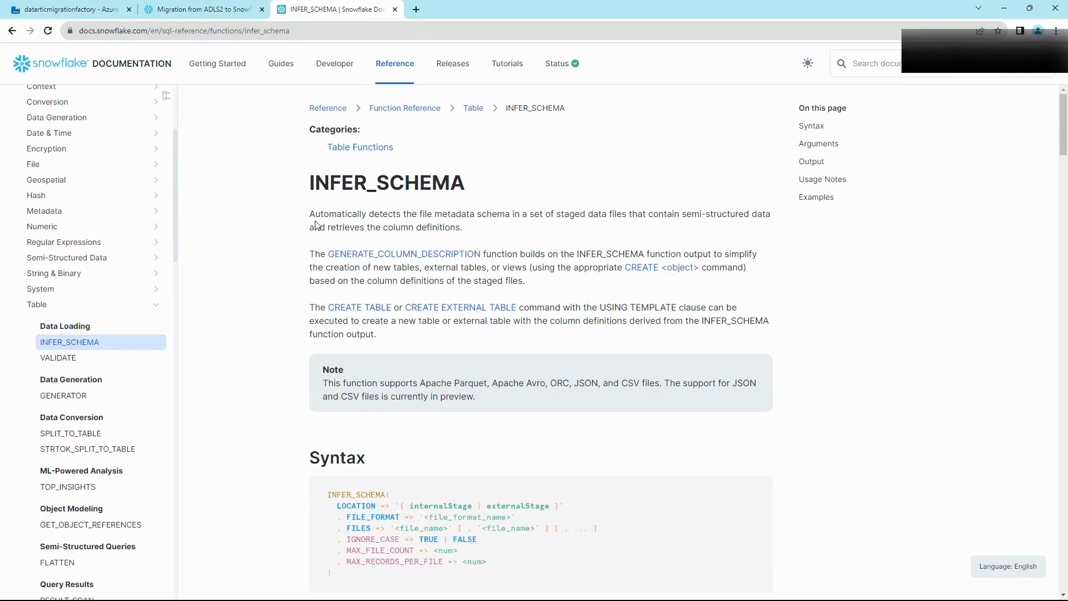
scroll(317, 226, "down", 6)
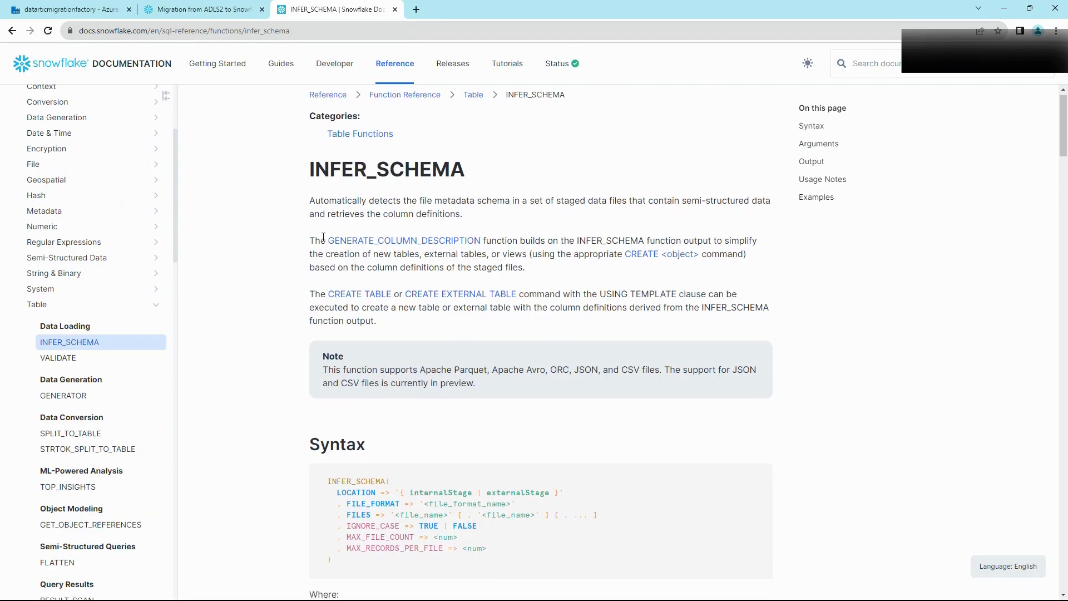
scroll(324, 241, "down", 13)
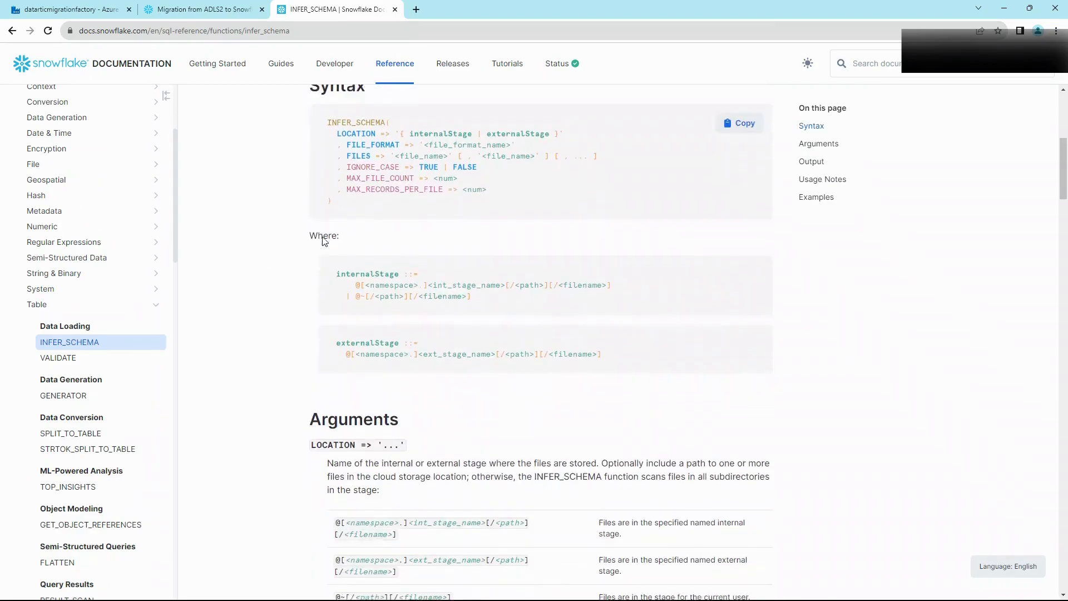
scroll(324, 237, "down", 15)
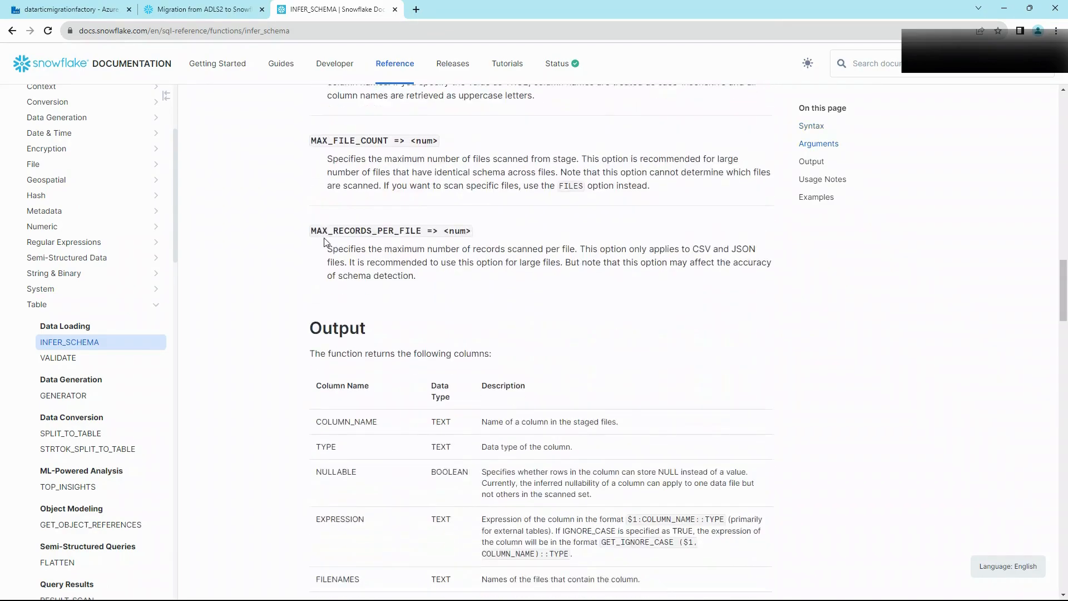
scroll(334, 247, "down", 1)
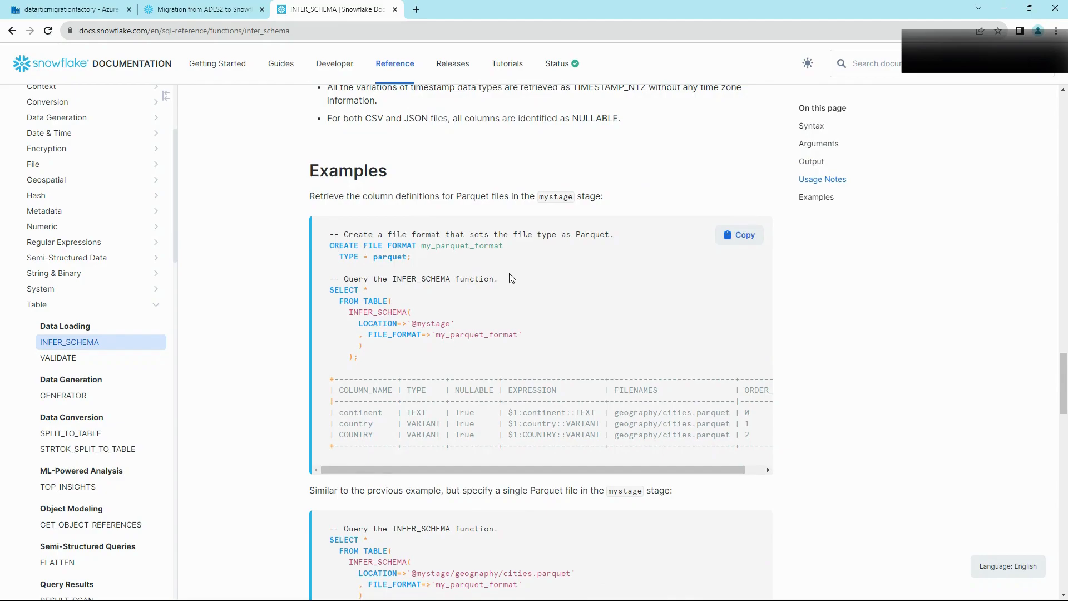
scroll(507, 272, "down", 4)
scroll(506, 263, "down", 8)
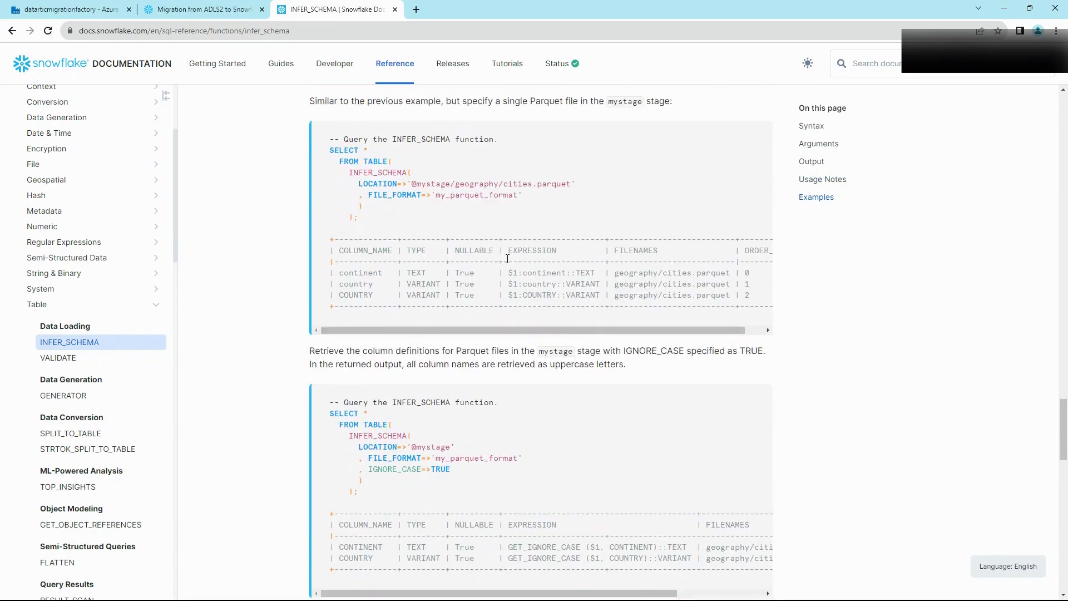
scroll(513, 264, "down", 4)
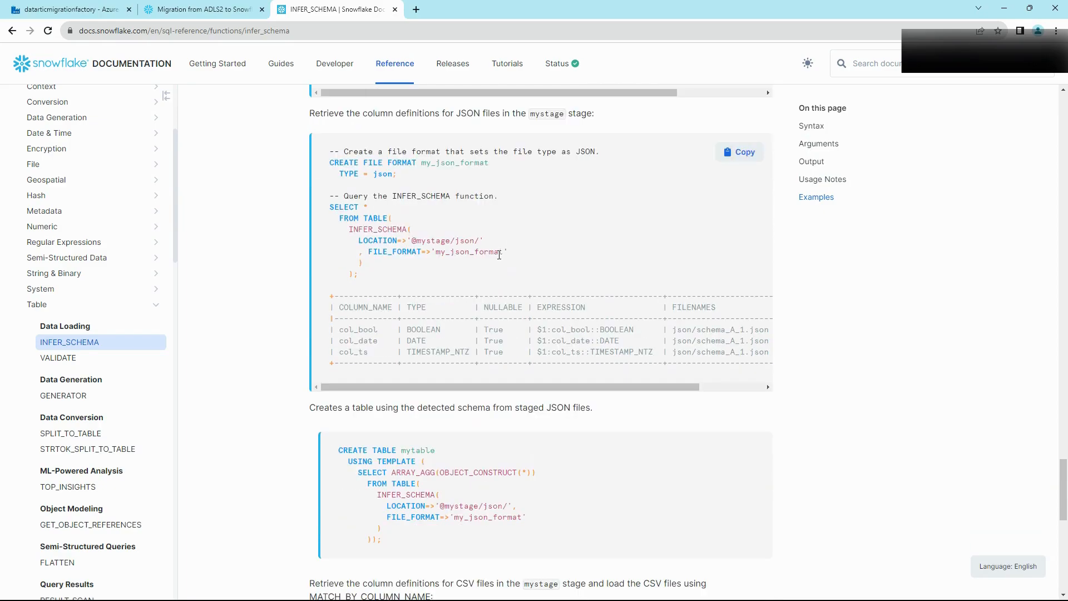
scroll(502, 354, "down", 4)
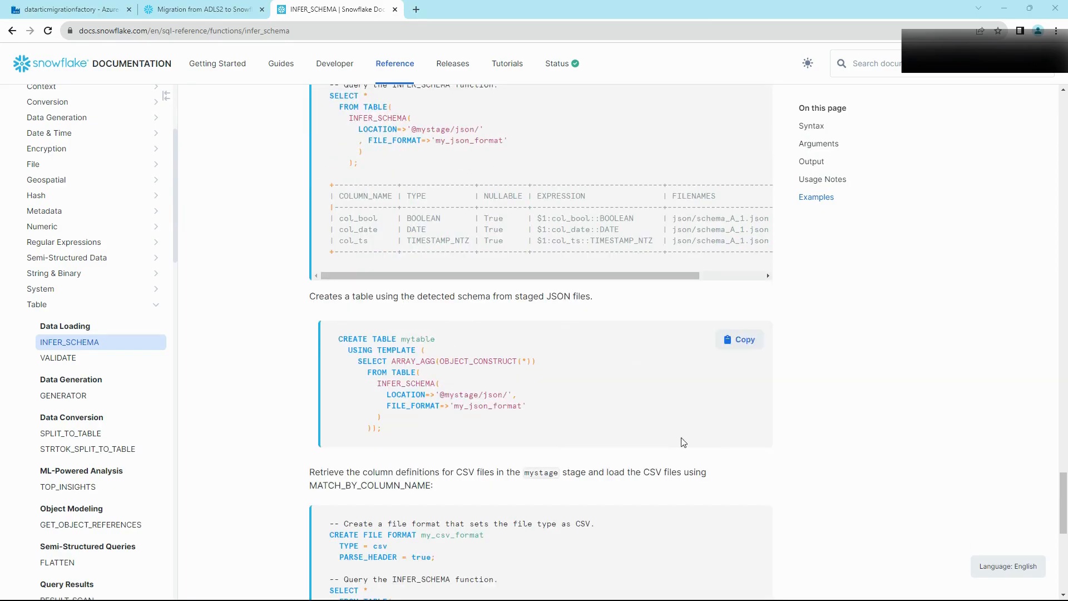
scroll(502, 355, "down", 4)
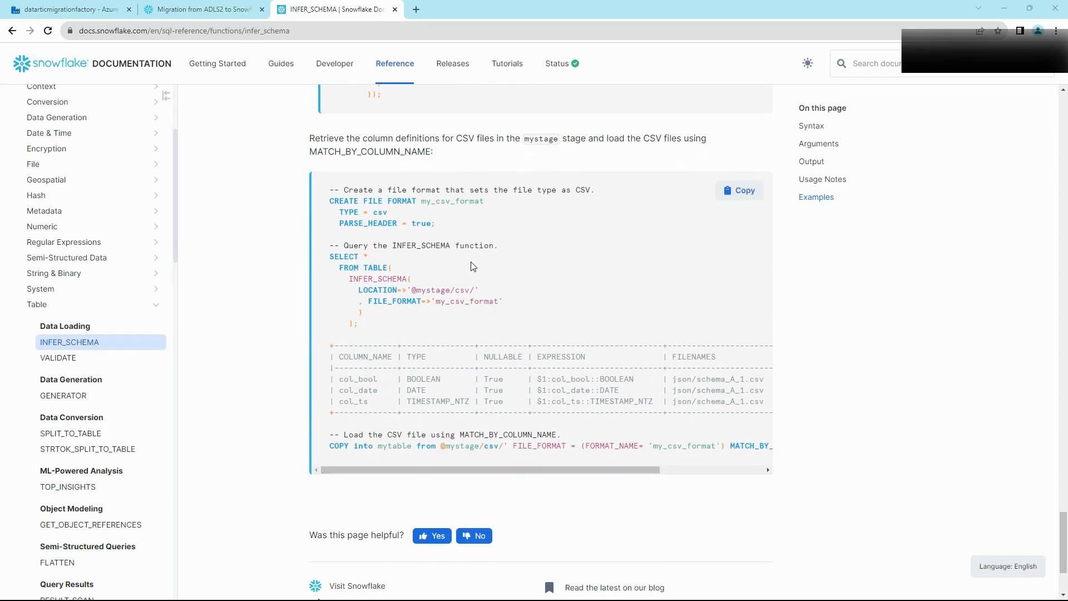
Step: Copy the CSV example's SELECT … INFER_SCHEMA query back to the migration worksheet
left_click_drag(502, 304, 356, 278)
left_click(375, 279)
left_click_drag(474, 288, 326, 249)
left_click(457, 308)
left_click(386, 286)
left_click_drag(330, 446, 637, 449)
left_click(667, 445)
left_click_drag(598, 472, 547, 464)
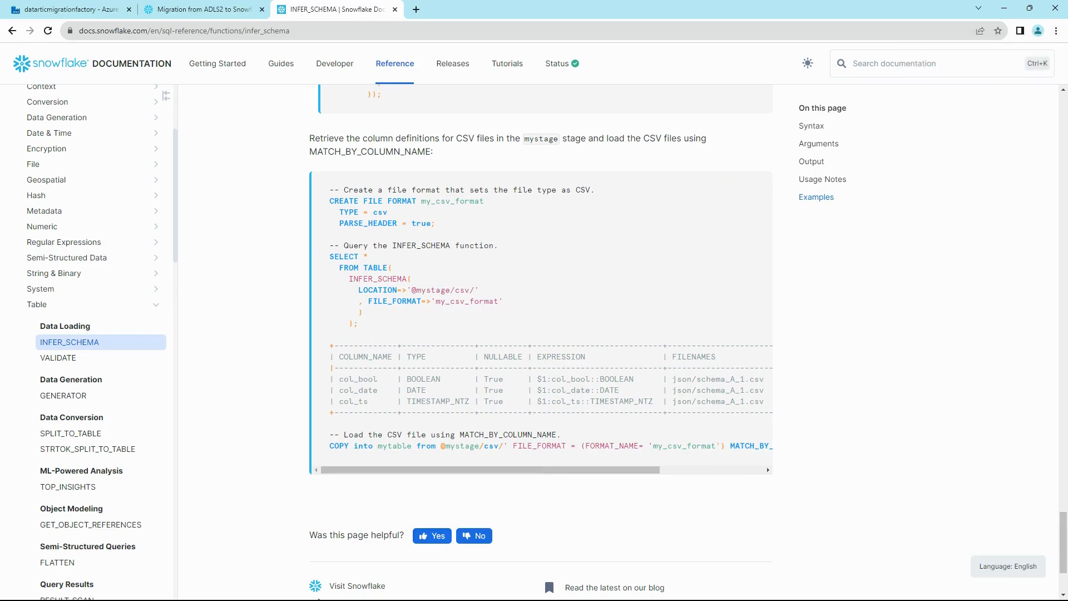
left_click_drag(329, 256, 377, 321)
left_click(377, 322)
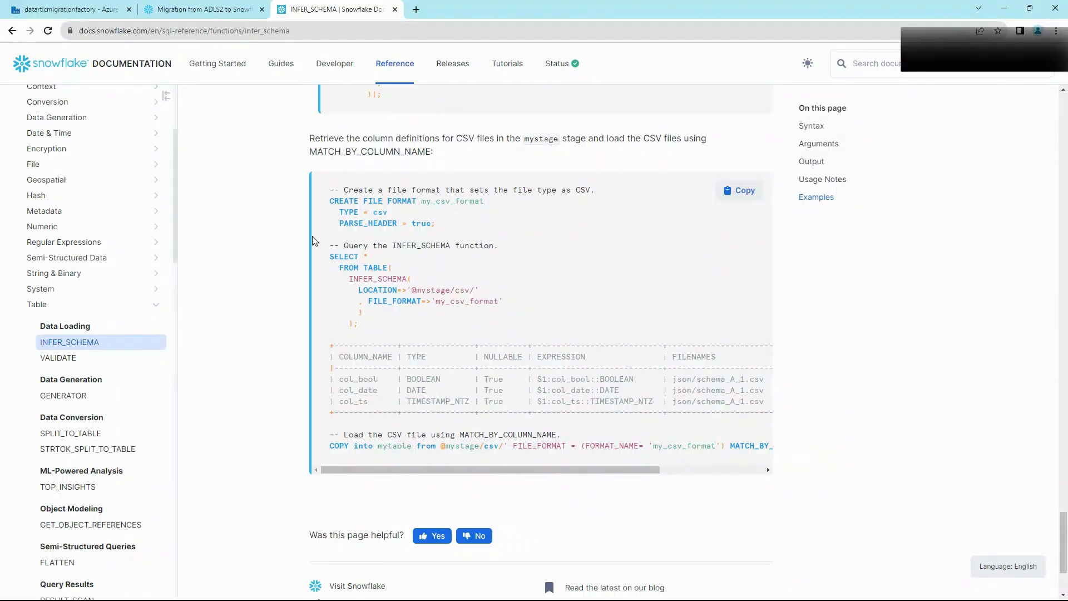
left_click(195, 11)
Step: Paste the INFER_SCHEMA query, pointing it at Production_Culture.CSV with MIGRATION.migration_format
left_click(438, 281)
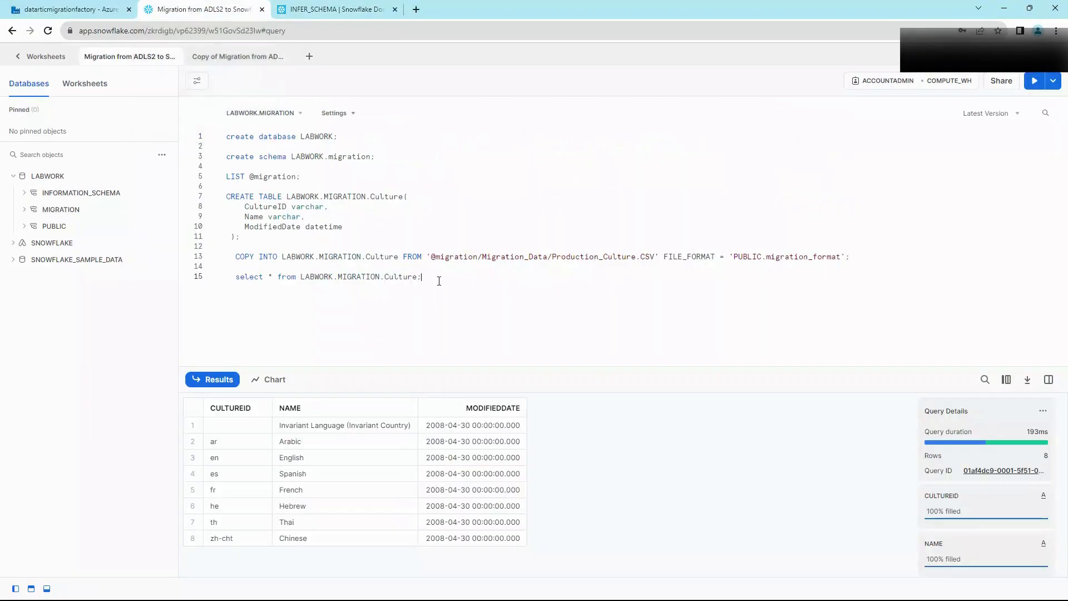
key("Return")
key("Return")
key("Return")
key("Up")
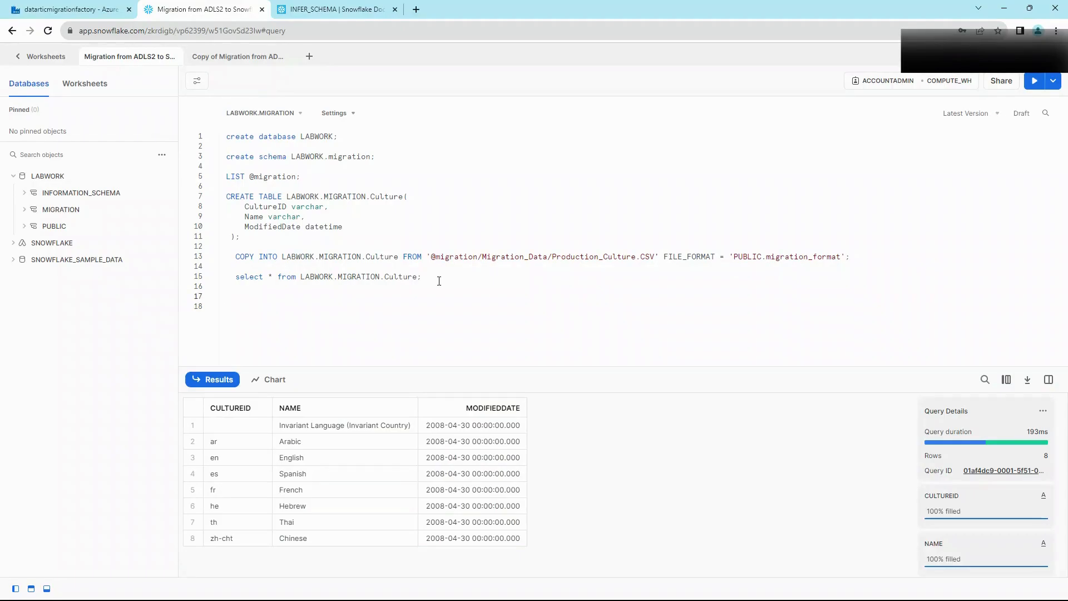
type("SELECT *   FROM TABLE(     INFER_SCHEMA(       LOCATION=>'@migration/Migration_Data/Production_Culture.CSV'       , FILE_FORMAT=>'MIGRATION.migration_format'       )     );")
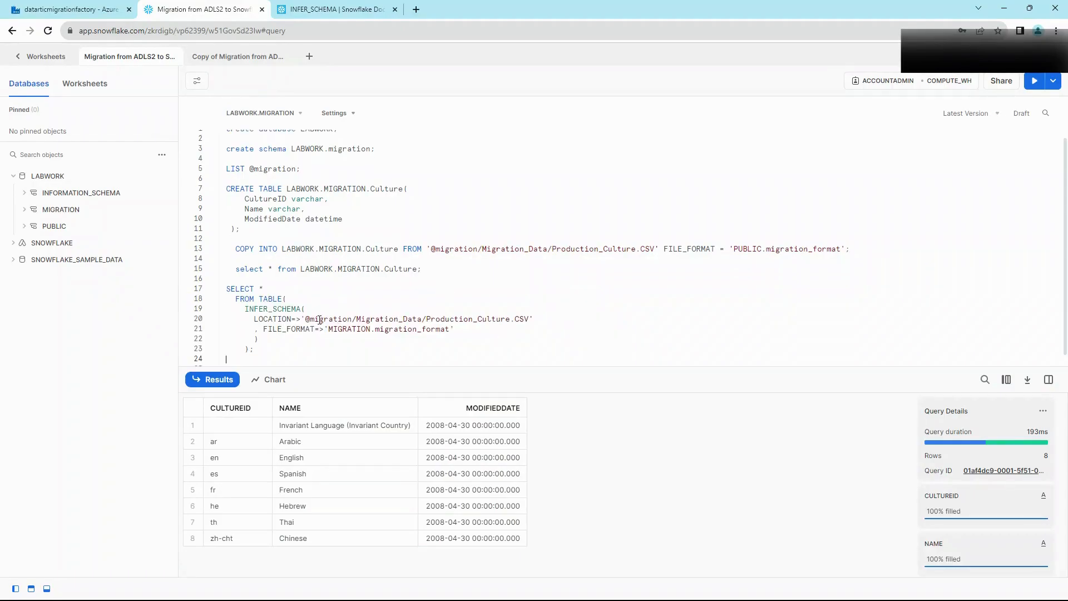
left_click_drag(255, 318, 517, 319)
left_click(517, 320)
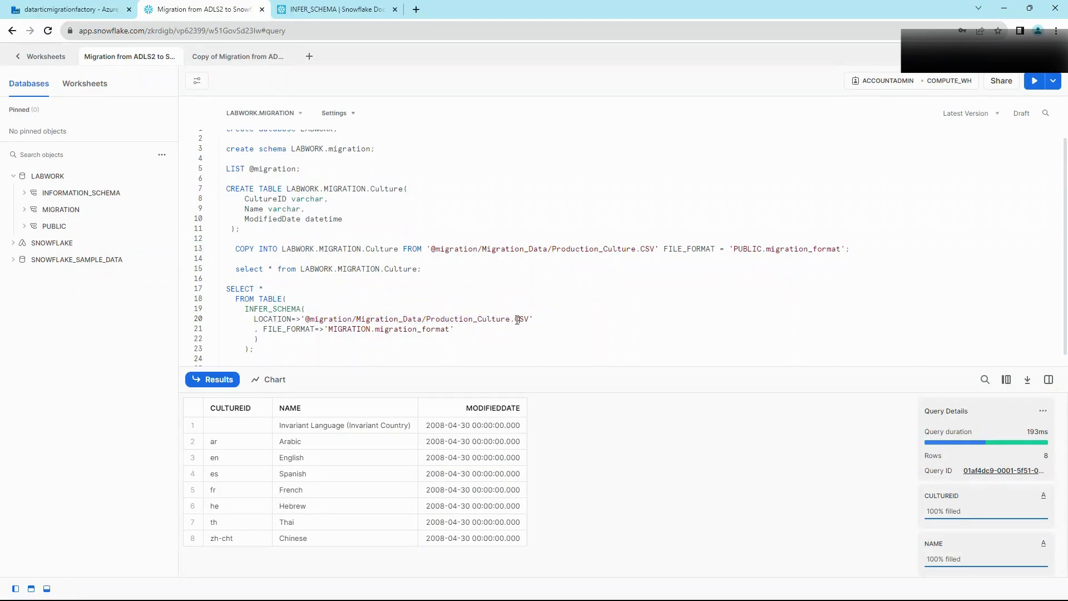
double_click(401, 330)
left_click(264, 350)
Step: Run the INFER_SCHEMA query and review its COLUMN_NAME, TYPE and FILENAMES results
key("ctrl+Return")
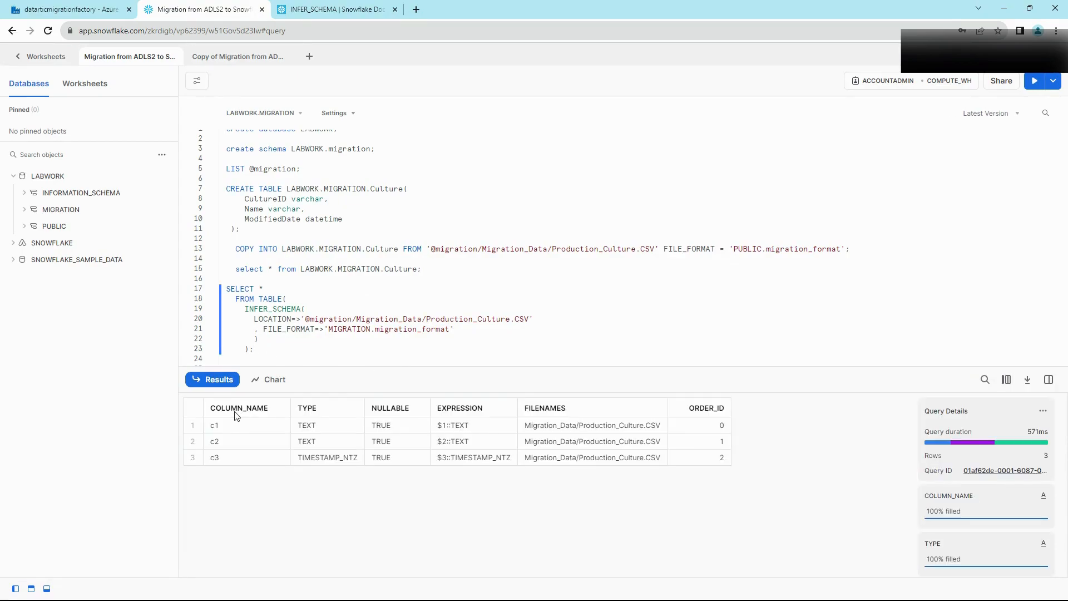
left_click(233, 409)
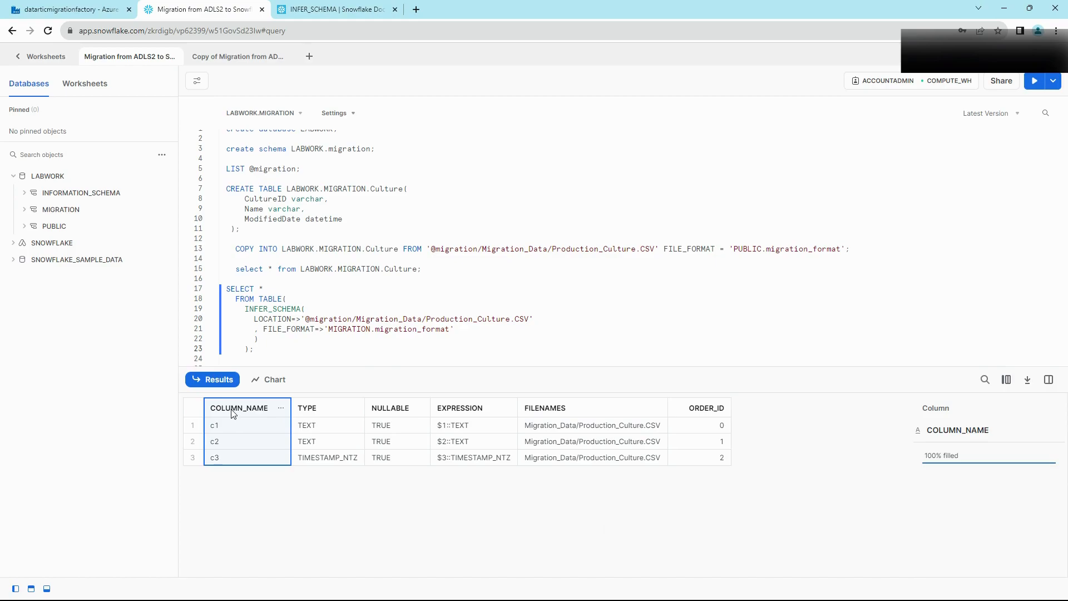
left_click(325, 412)
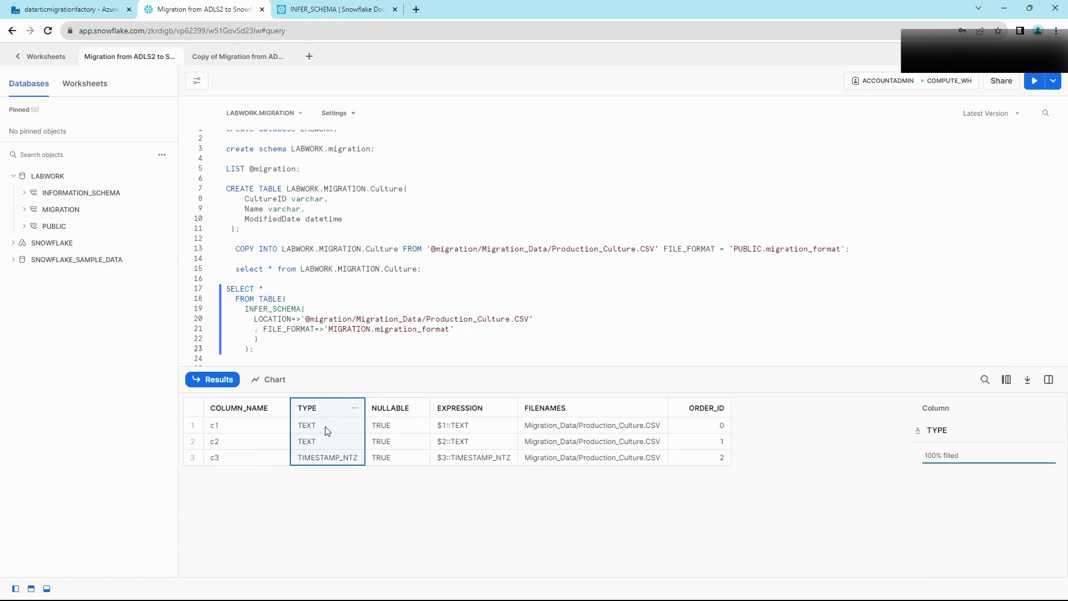
left_click(615, 411)
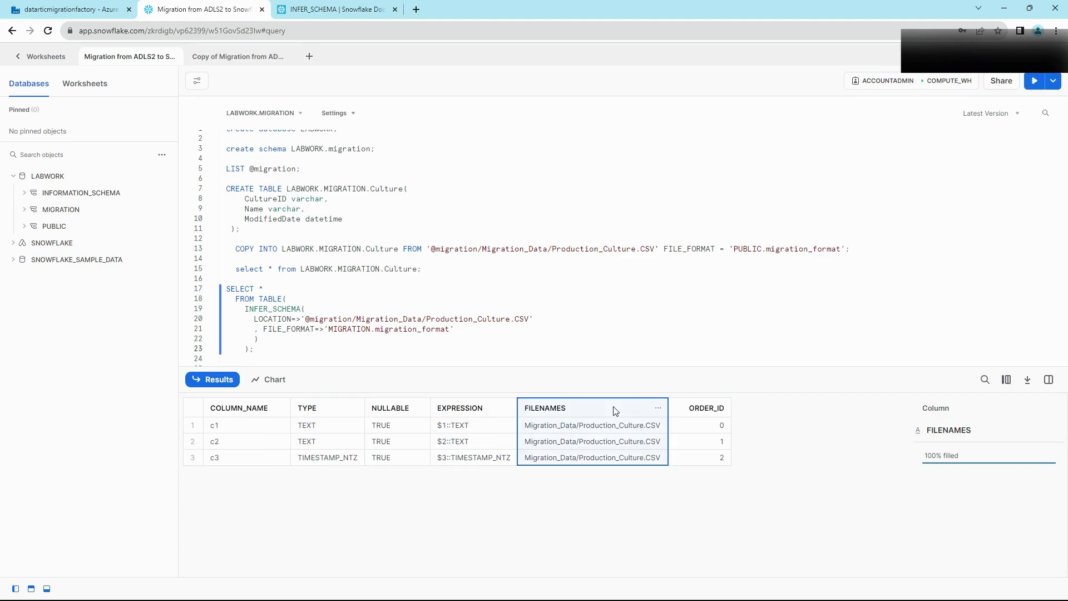
Step: Add an unindented blank line after the INFER_SCHEMA query
left_click(514, 338)
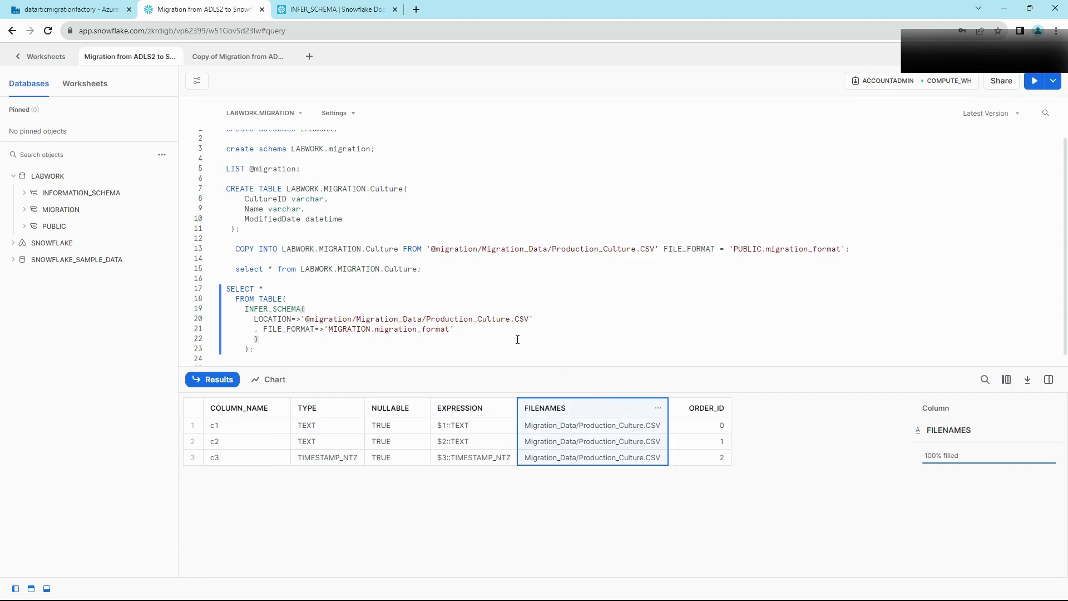
left_click(295, 347)
key("Return")
key("Return")
key("Return")
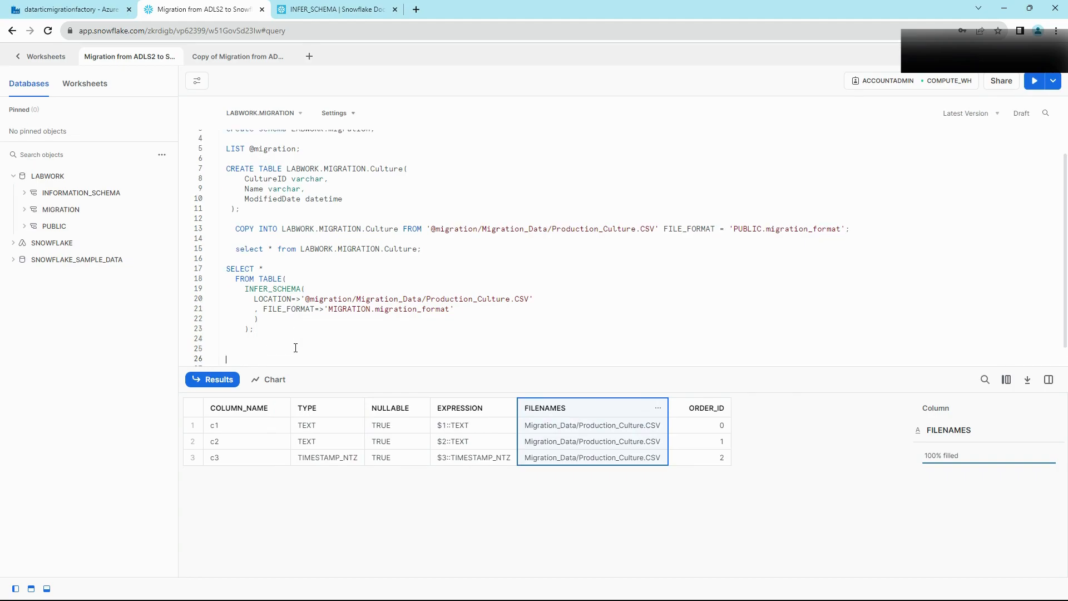
key("BackSpace")
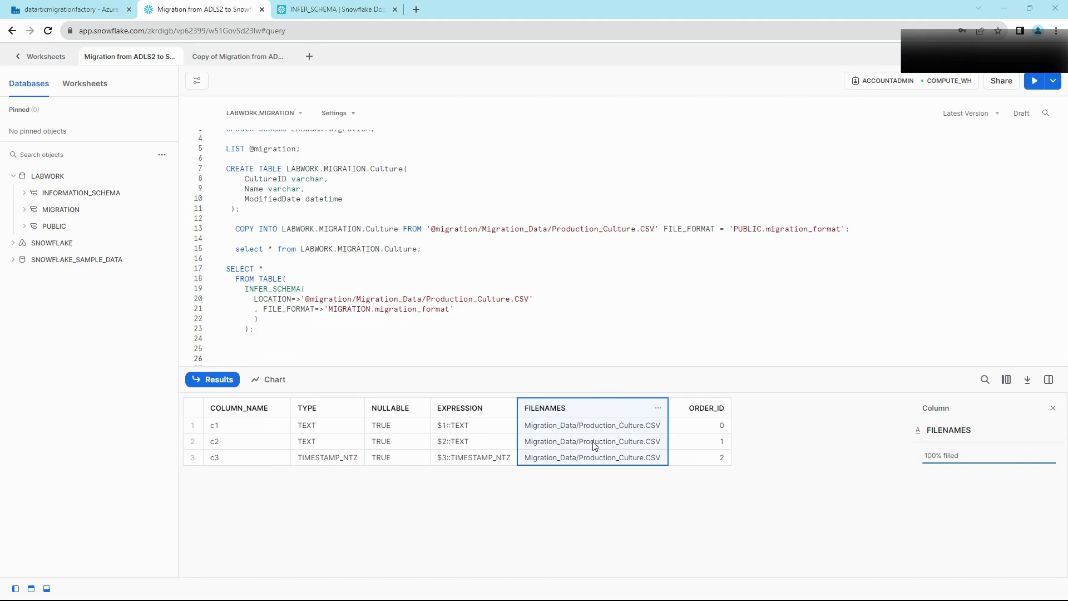
Step: Paste the docs' CREATE TABLE USING TEMPLATE example and swap in the CSV LOCATION and FILE_FORMAT lines
left_click(312, 12)
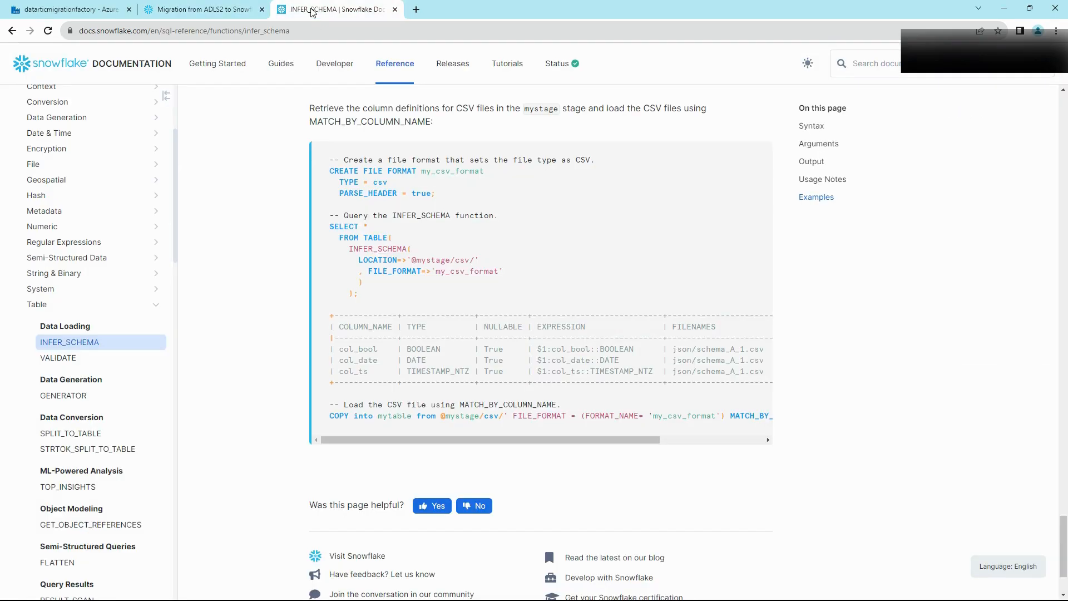
scroll(372, 285, "up", 3)
scroll(371, 285, "up", 1)
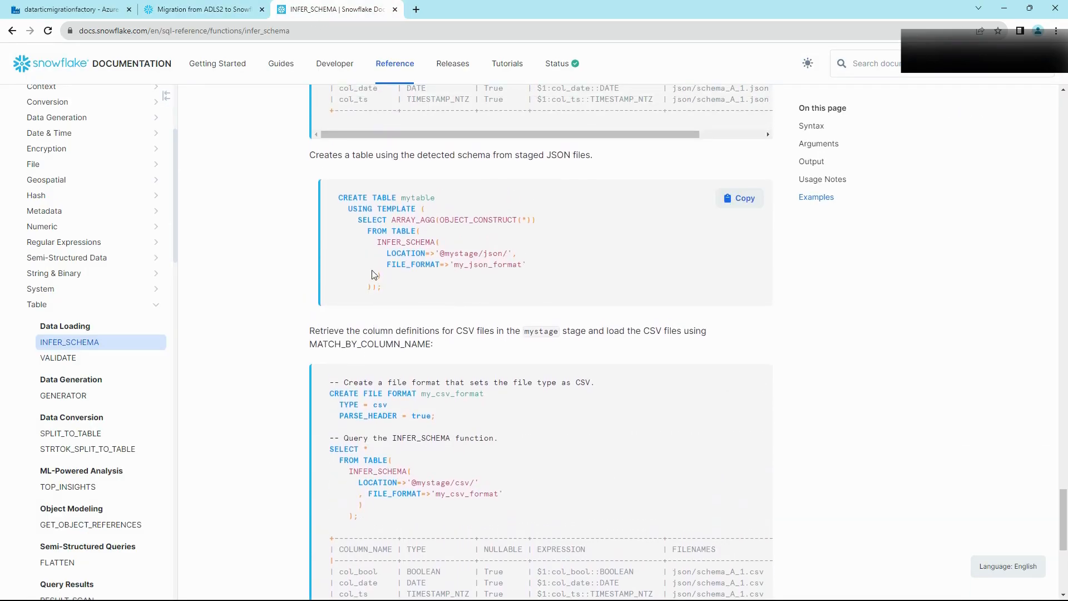
left_click(743, 199)
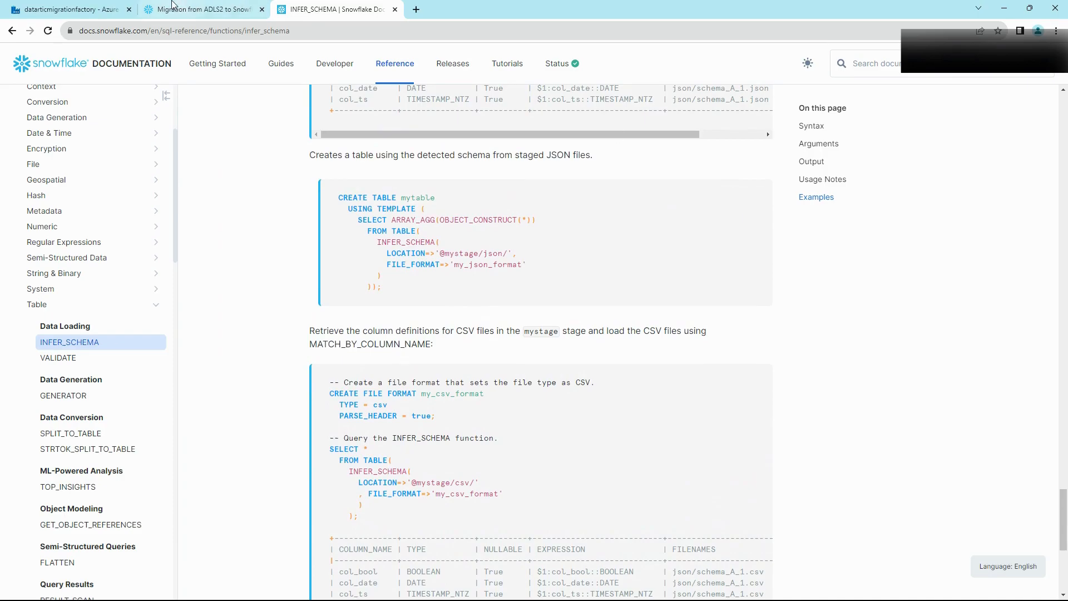
left_click(200, 9)
key("ctrl+v")
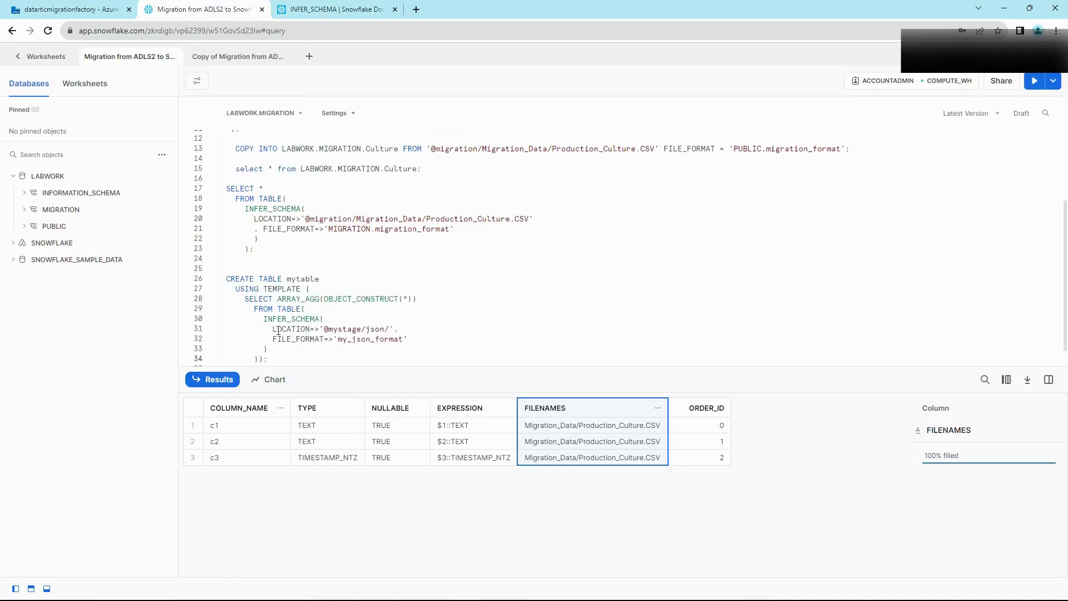
left_click_drag(254, 222, 458, 228)
left_click_drag(273, 329, 413, 342)
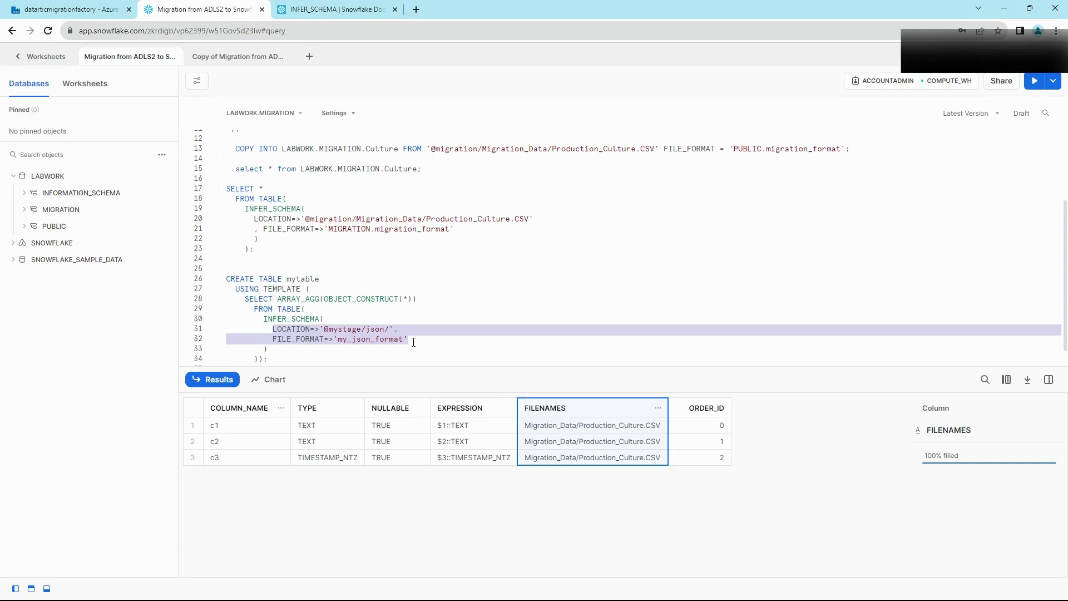
key("ctrl+v")
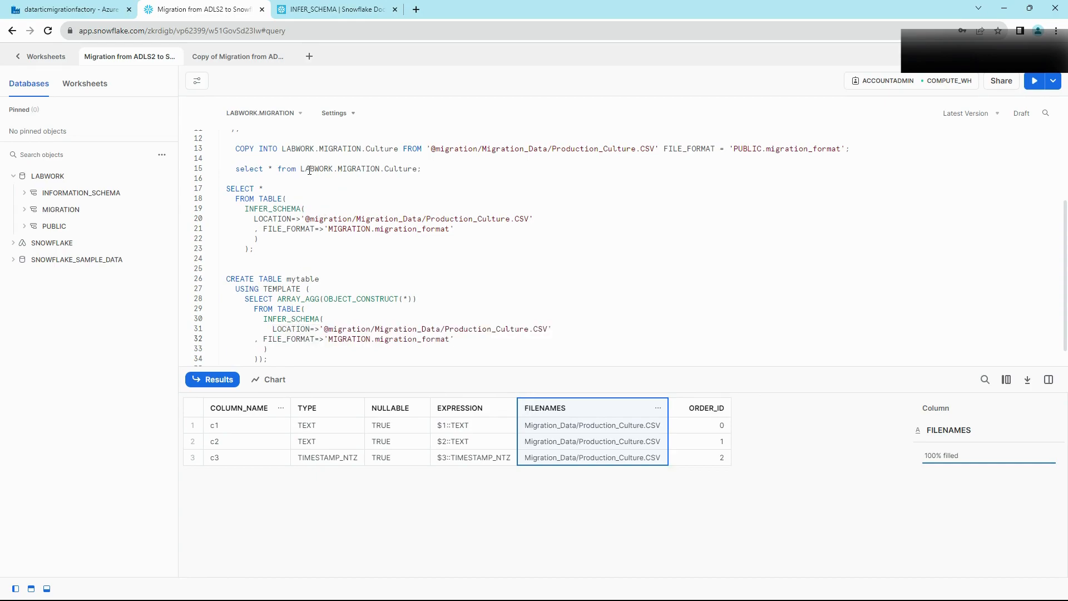
Step: Rename the target table to LABWORK.MIGRATION.Culture_test and run the statement
left_click_drag(300, 169, 417, 170)
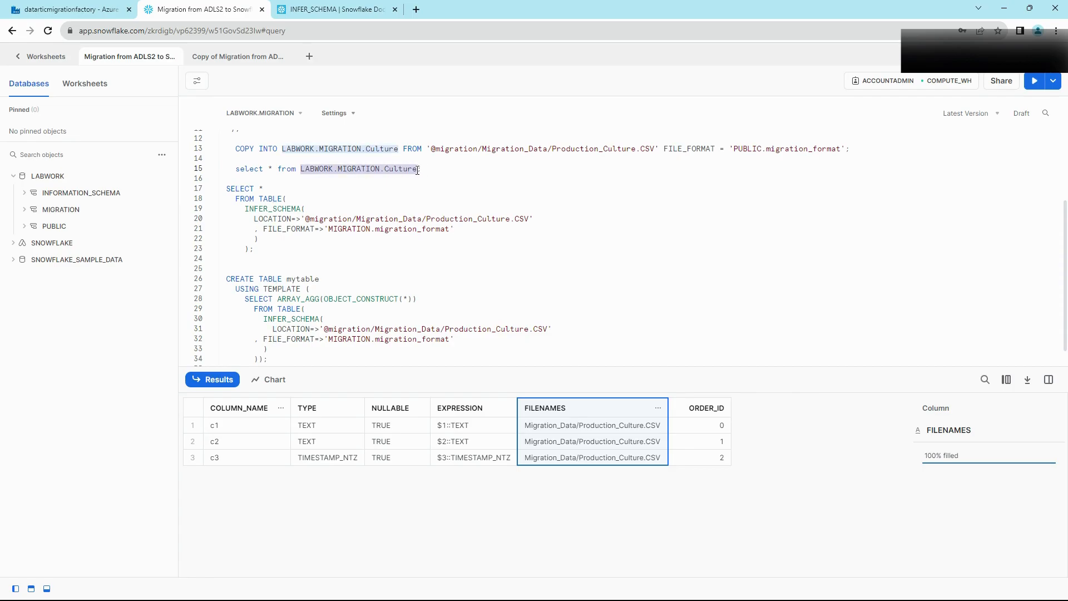
double_click(300, 278)
key("ctrl+v")
type("_test")
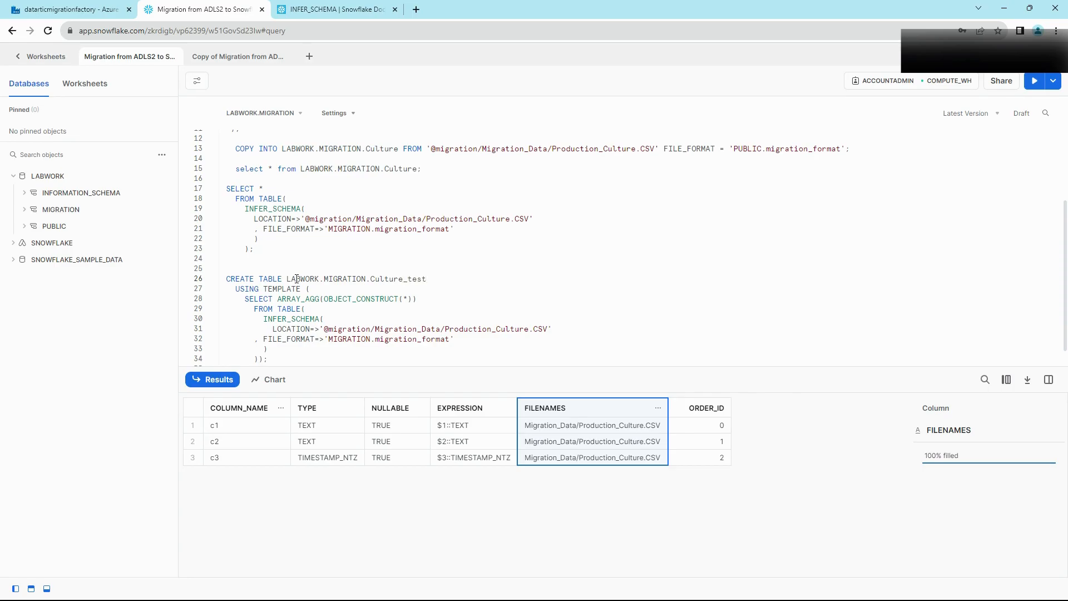
key("ctrl+Return")
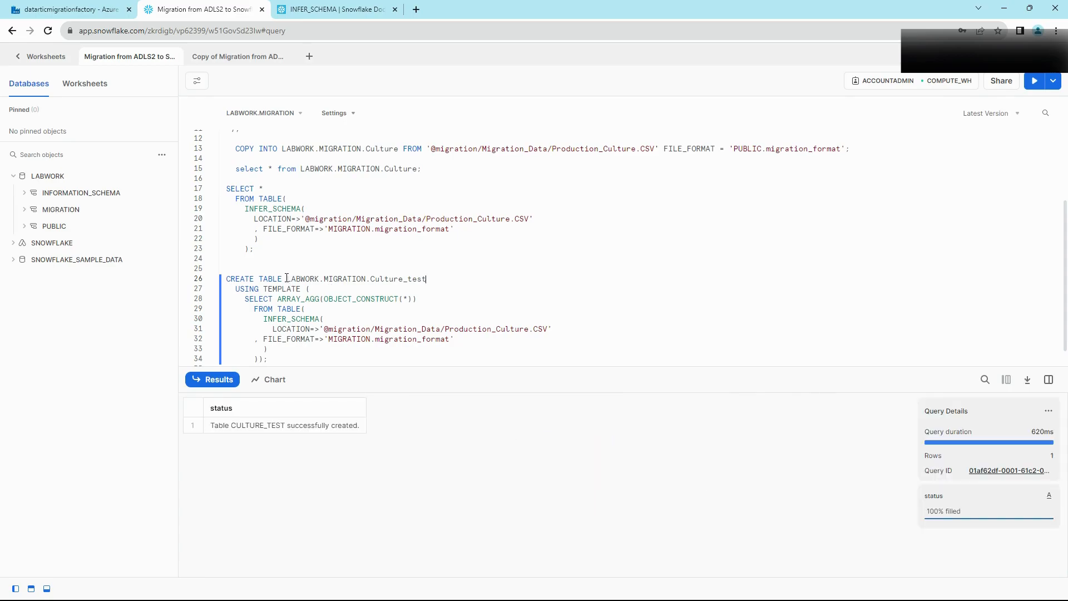
Step: Run select * from LABWORK.MIGRATION.Culture_test and check the empty c1, c2, c3 result columns
left_click_drag(399, 280, 433, 278)
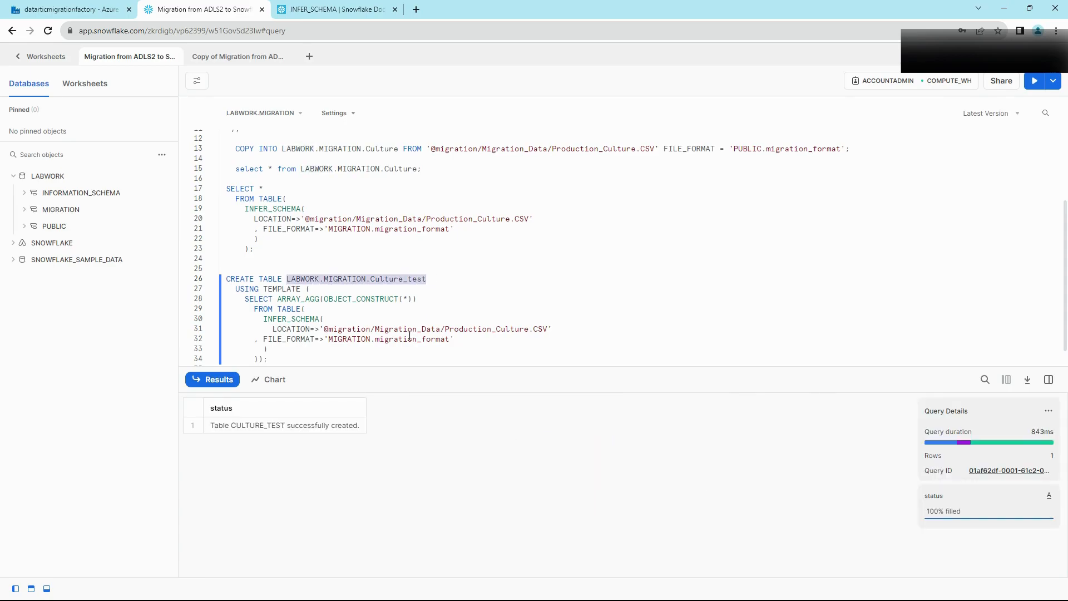
scroll(409, 336, "down", 1)
left_click(259, 353)
type("sele33ct *")
key("BackSpace")
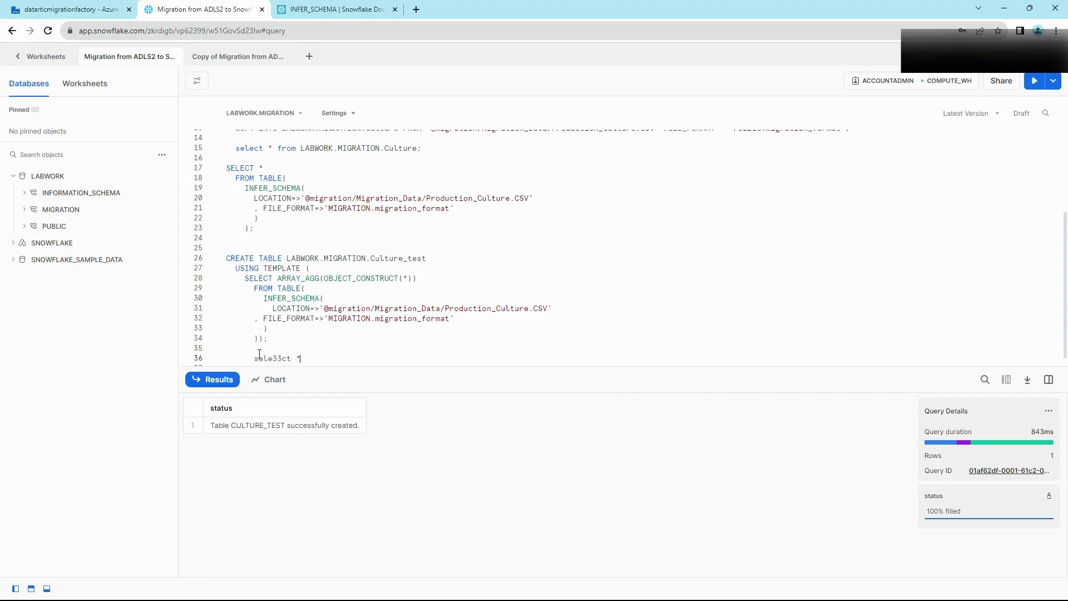
key("BackSpace")
key("BackSpace")
key("BackSpace")
type("ct * from")
key("ctrl+v")
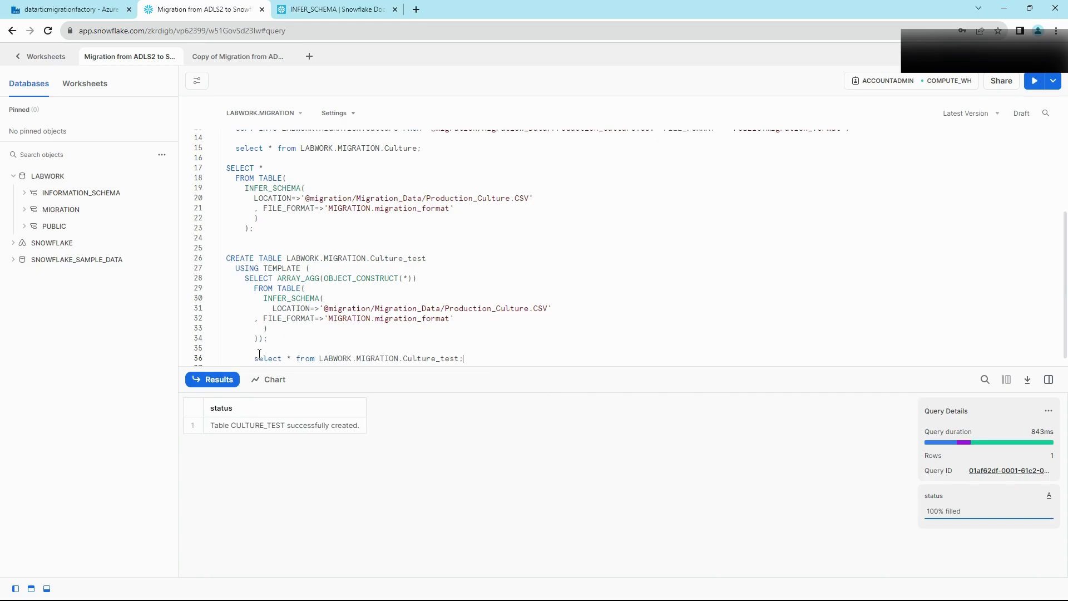
key("ctrl+Return")
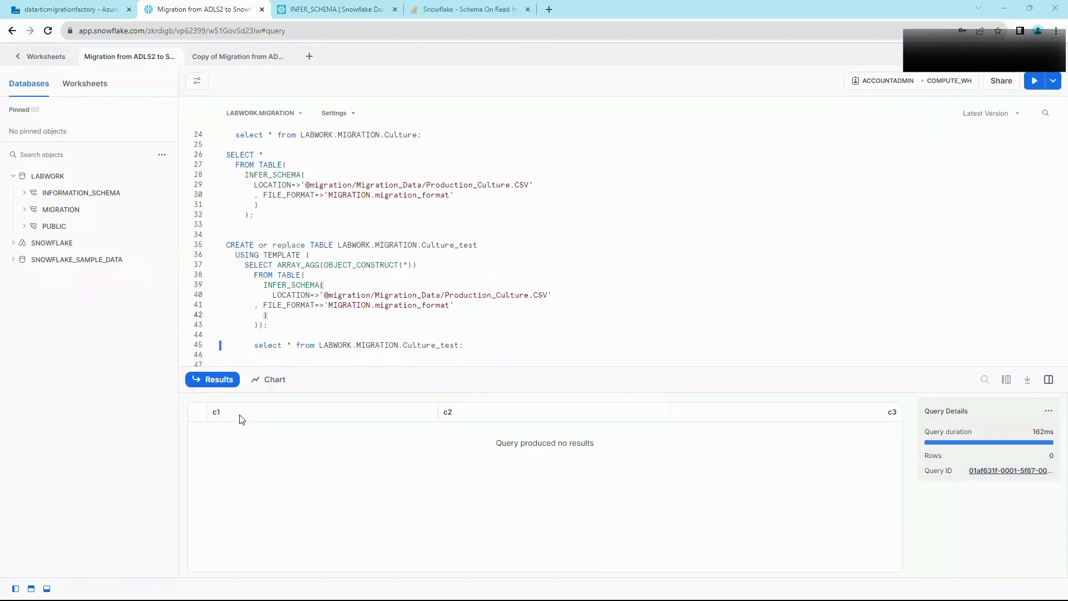
double_click(218, 412)
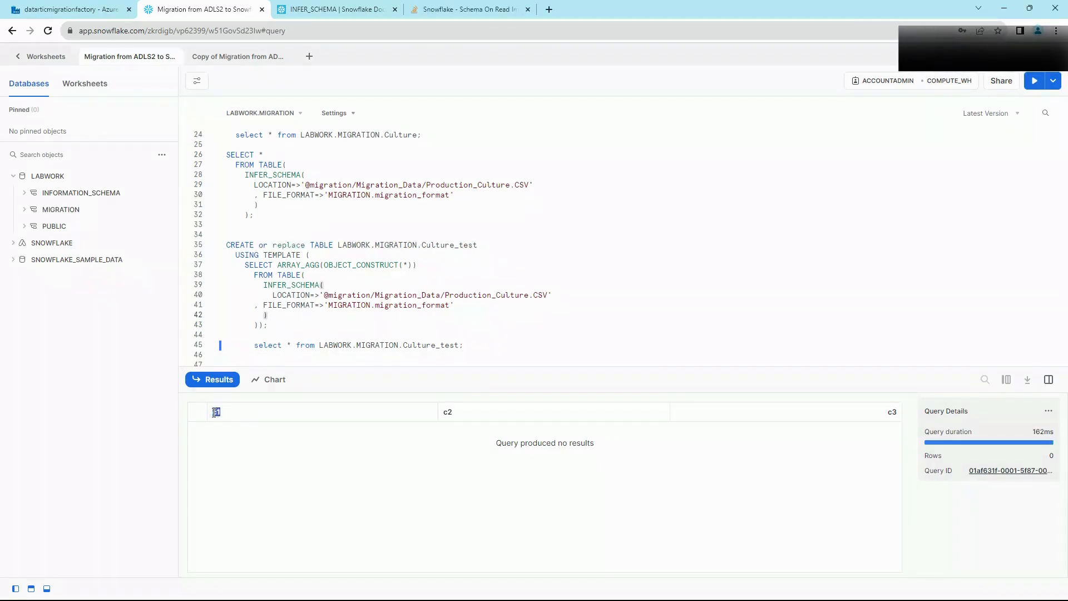
double_click(899, 413)
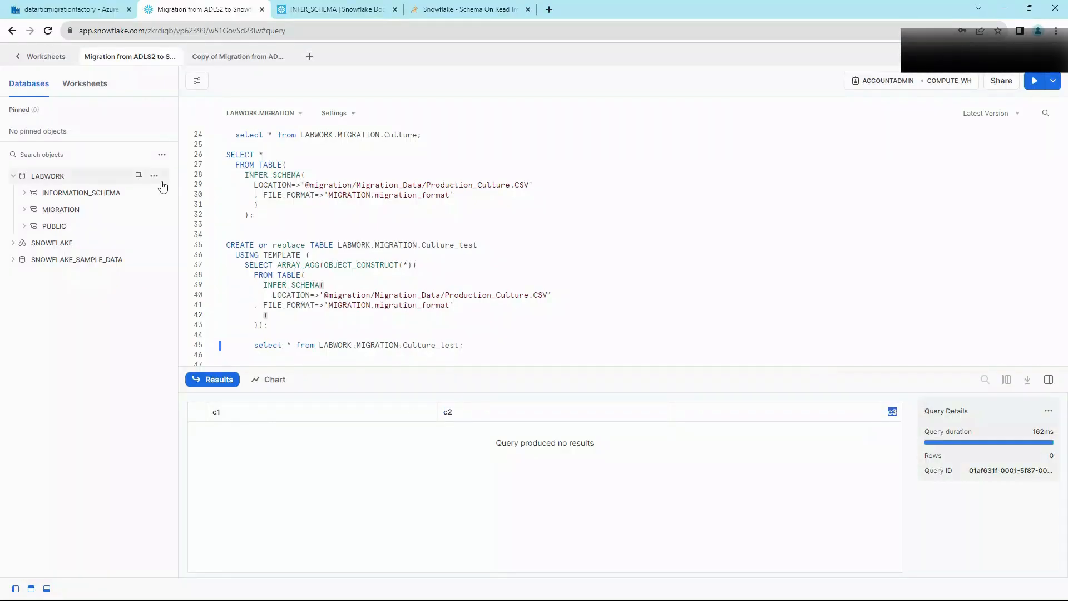
scroll(320, 221, "up", 5)
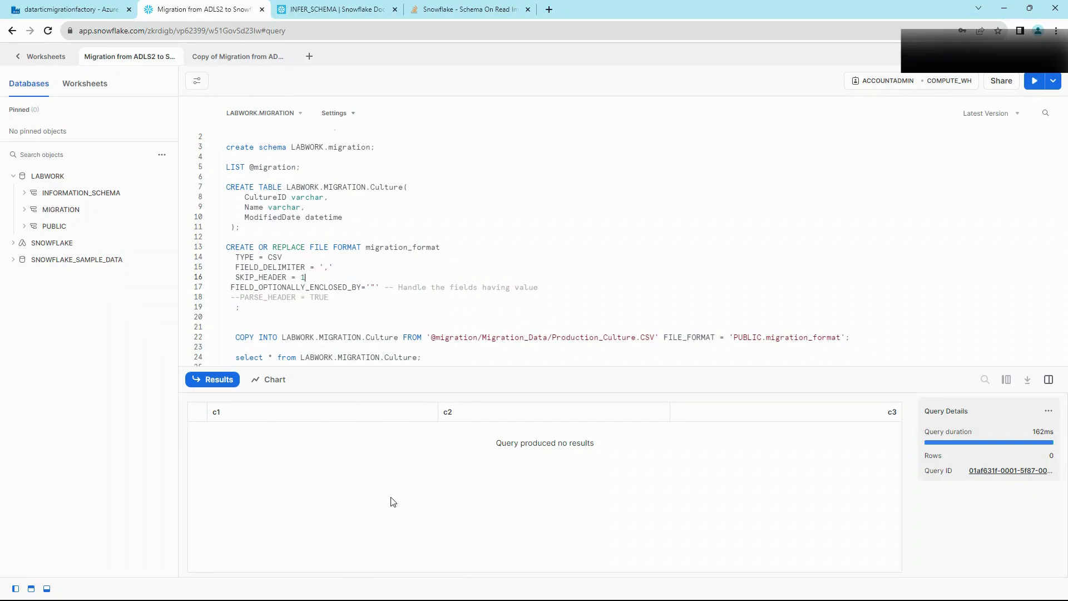
Step: Recreate migration_format with SKIP_HEADER commented out and PARSE_HEADER = TRUE enabled
left_click(235, 278)
type("--")
left_click(240, 297)
key("BackSpace")
key("BackSpace")
key("ctrl+Return")
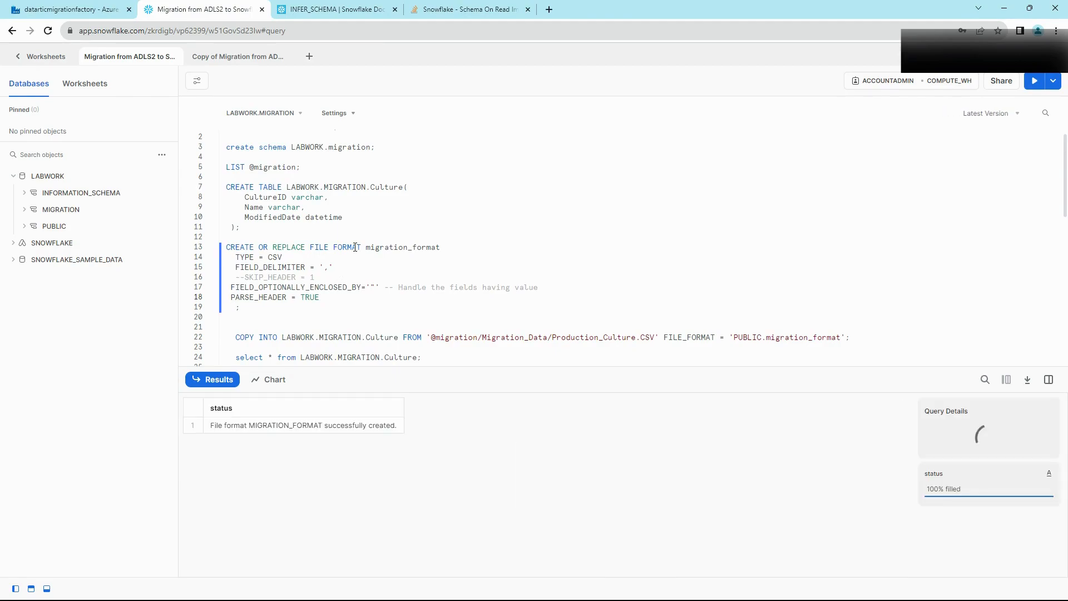
Step: Rerun the CREATE TABLE Culture_test statement, then select from Culture_test
scroll(355, 247, "down", 3)
scroll(359, 239, "down", 2)
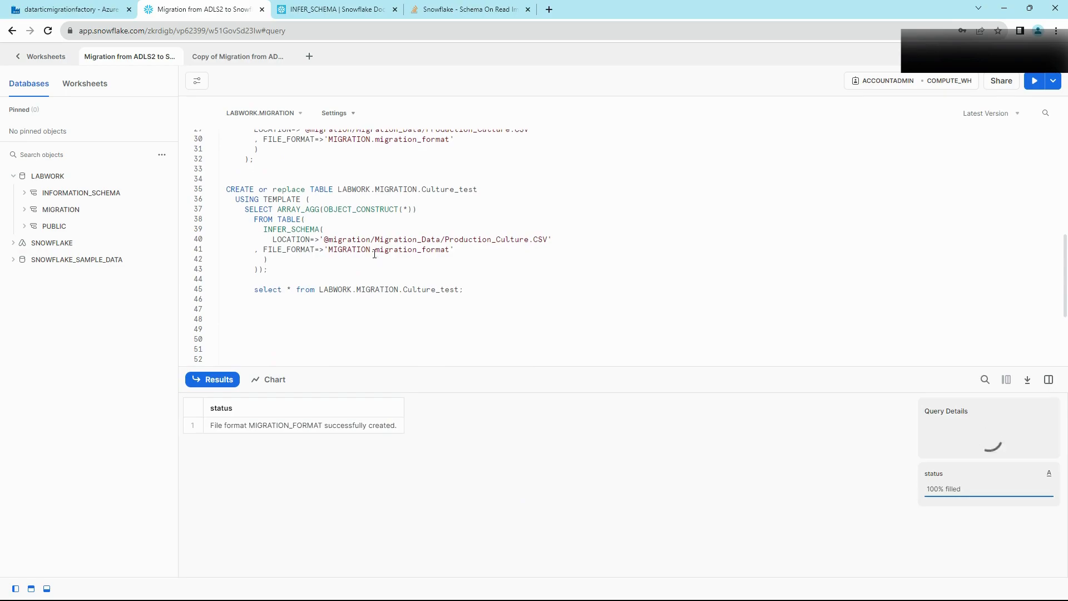
left_click(372, 220)
key("ctrl+Return")
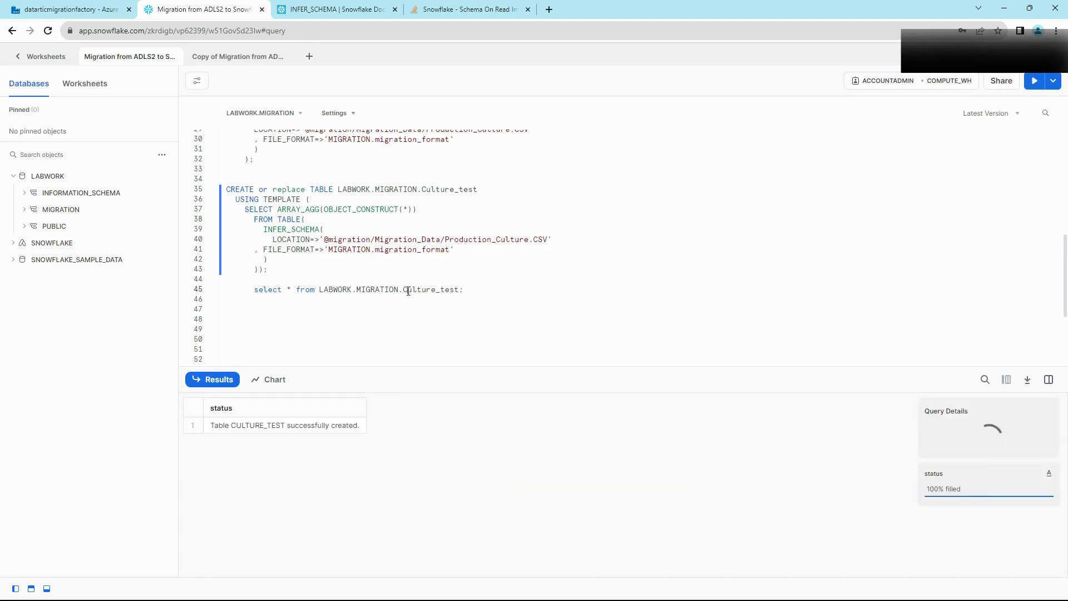
key("ctrl+Return")
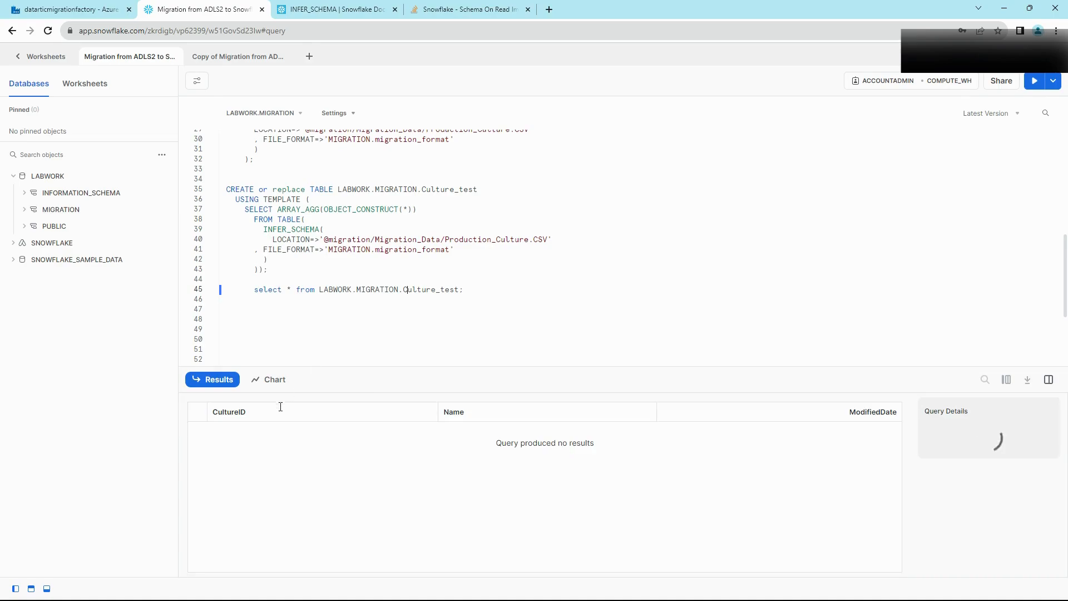
Step: Check the inferred CultureID, Name and ModifiedDate column headers in the empty result
left_click_drag(257, 413, 206, 411)
left_click_drag(477, 416, 439, 417)
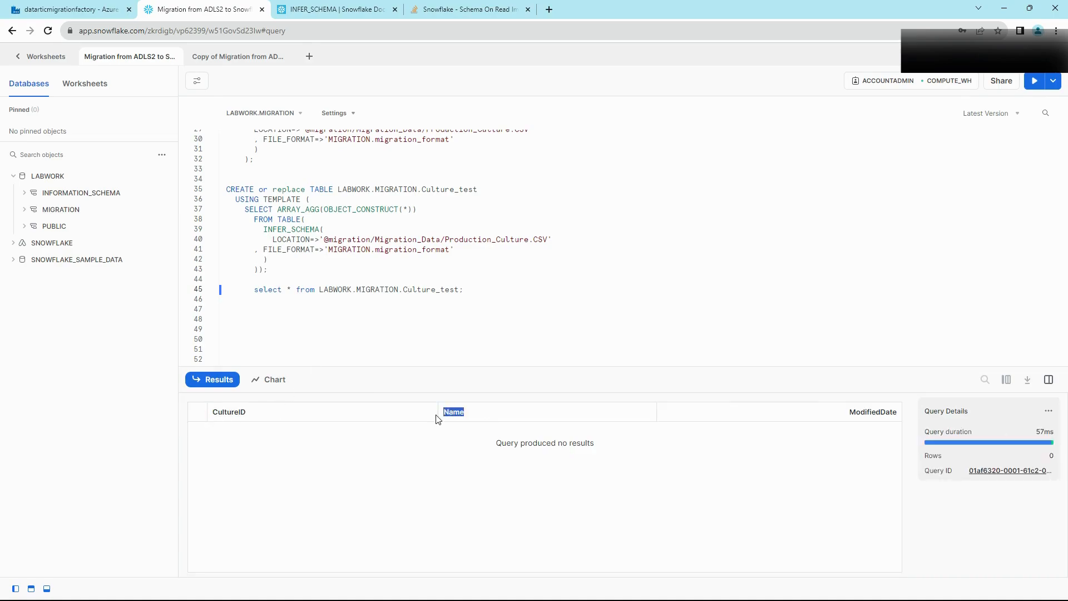
left_click(870, 412)
left_click_drag(850, 412, 893, 412)
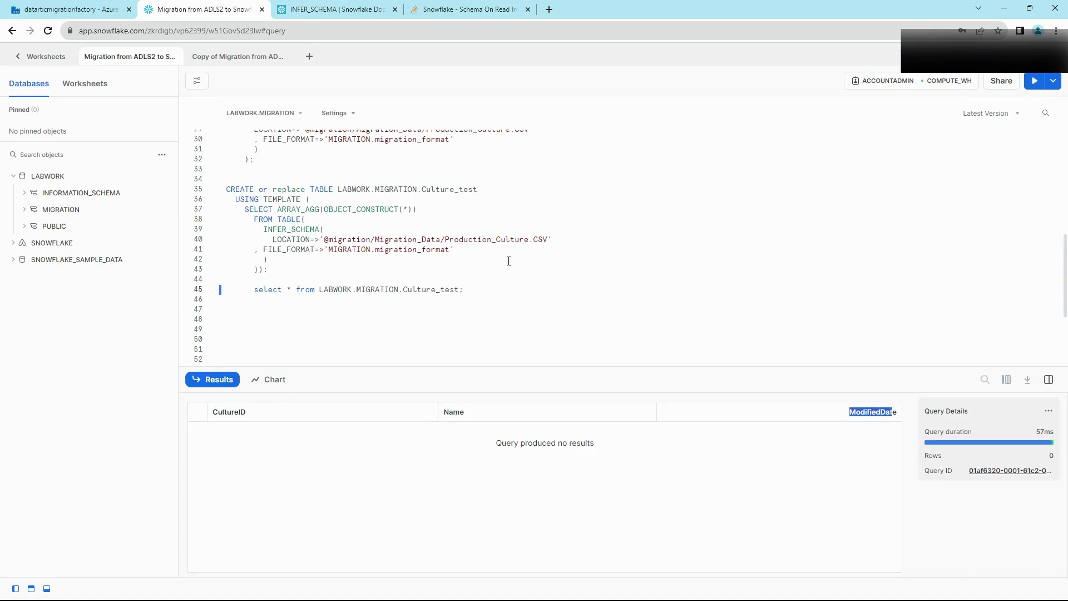
scroll(495, 254, "down", 3)
left_click(390, 316)
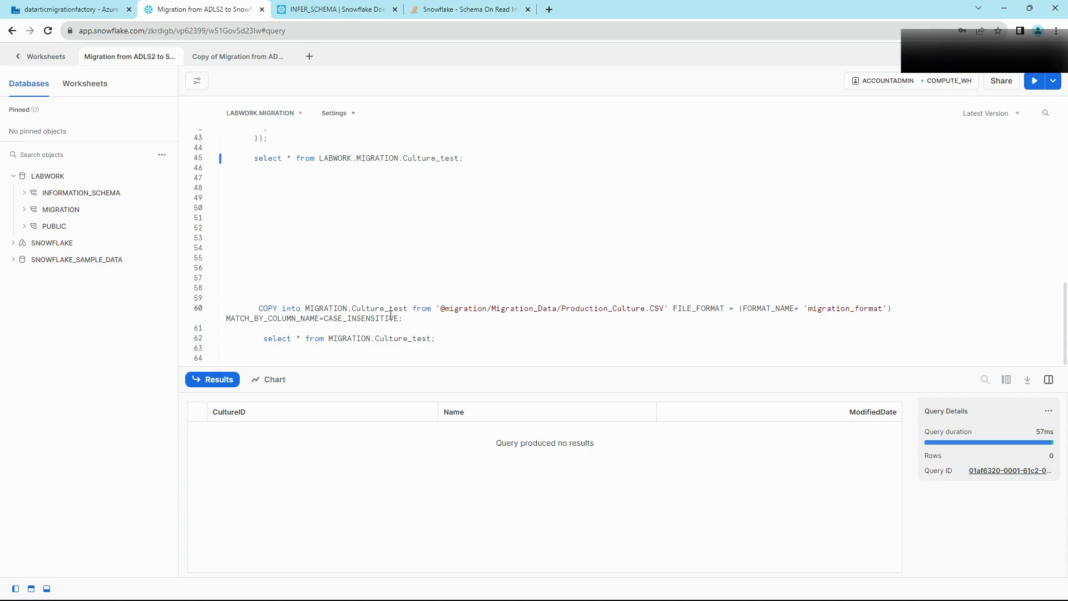
Step: Load Production_Culture.CSV into Culture_test with MATCH_BY_COLUMN_NAME COPY INTO and view the eight rows
key("ctrl+Return")
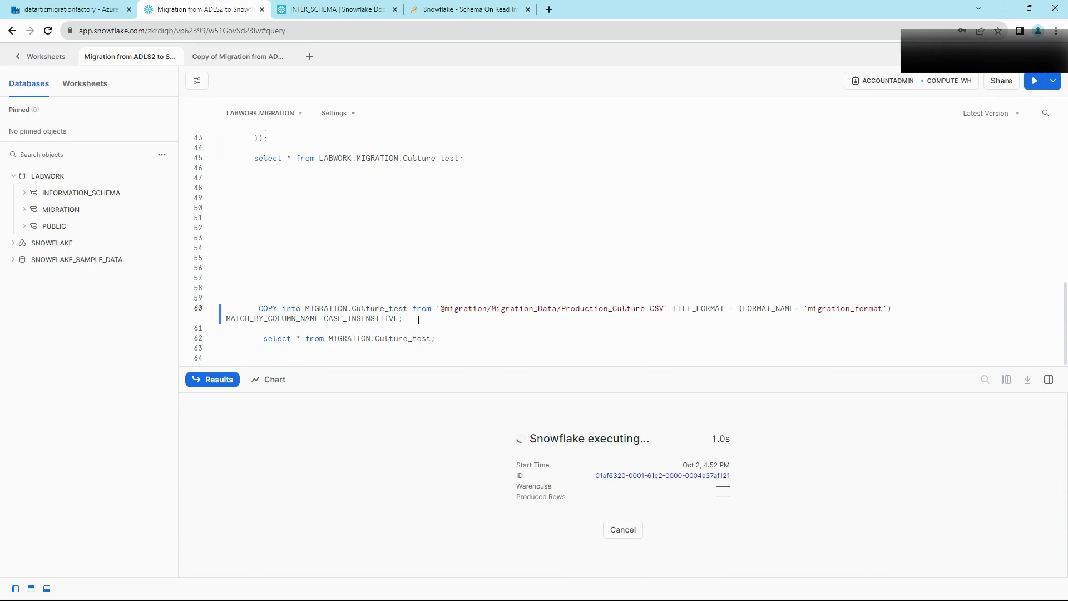
left_click_drag(225, 320, 334, 320)
left_click(364, 322)
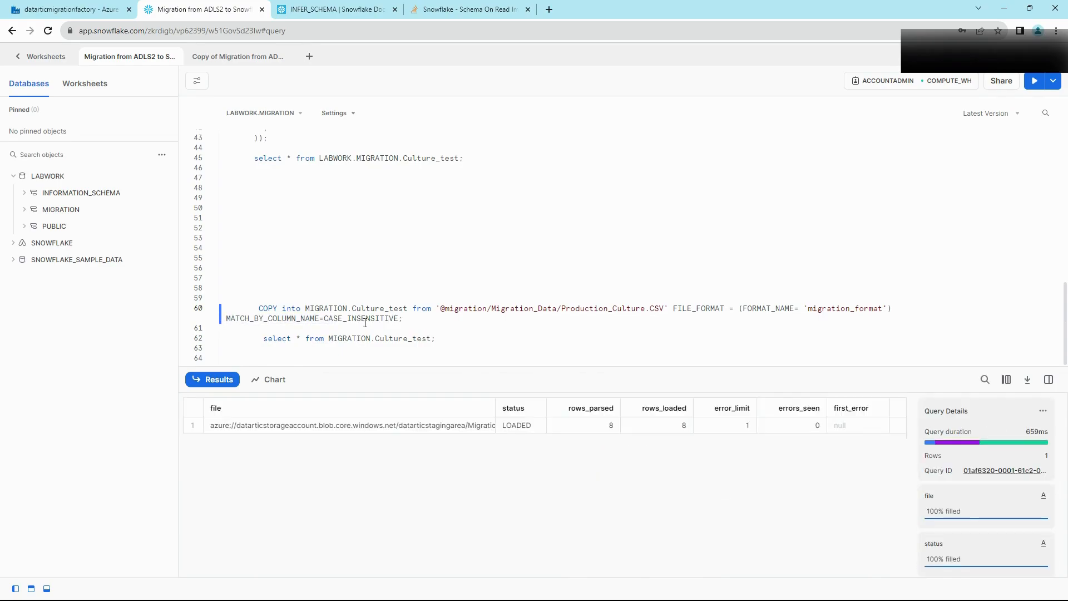
left_click(396, 339)
key("ctrl+Return")
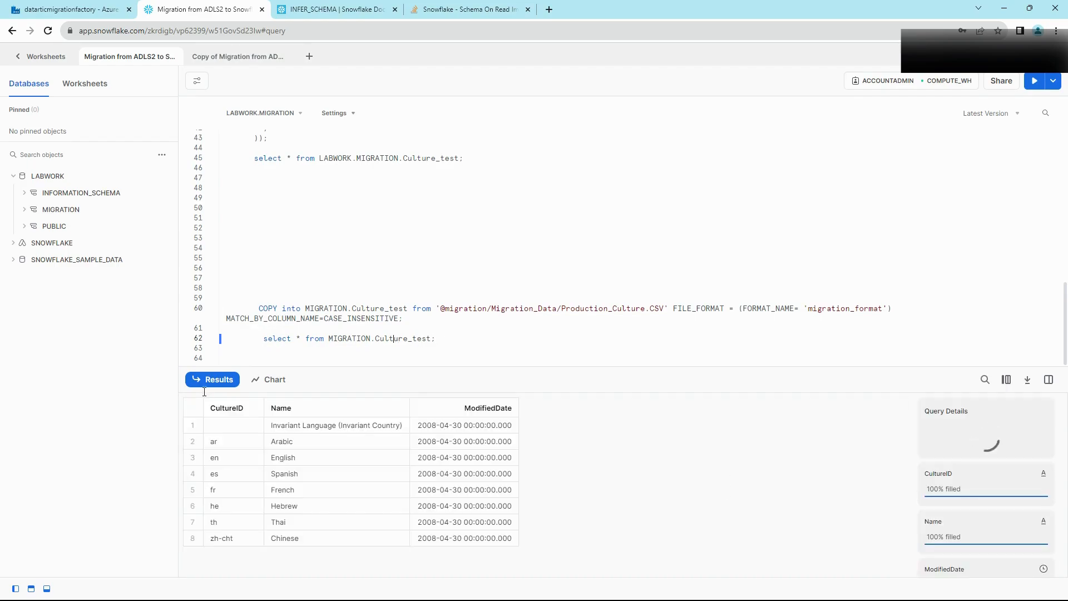
left_click(196, 411)
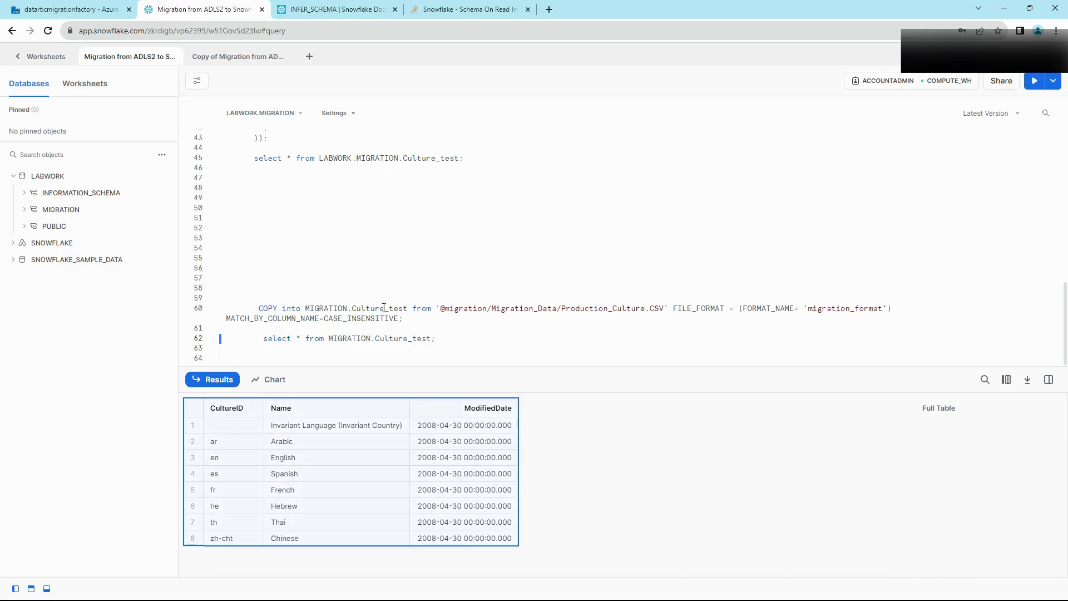
scroll(392, 241, "up", 5)
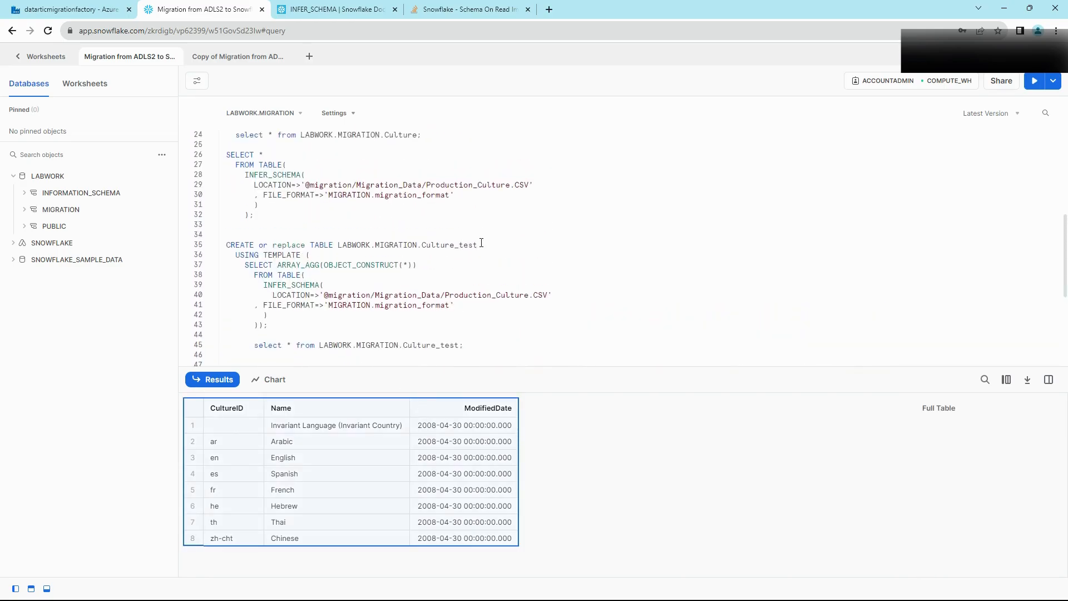
scroll(485, 227, "down", 2)
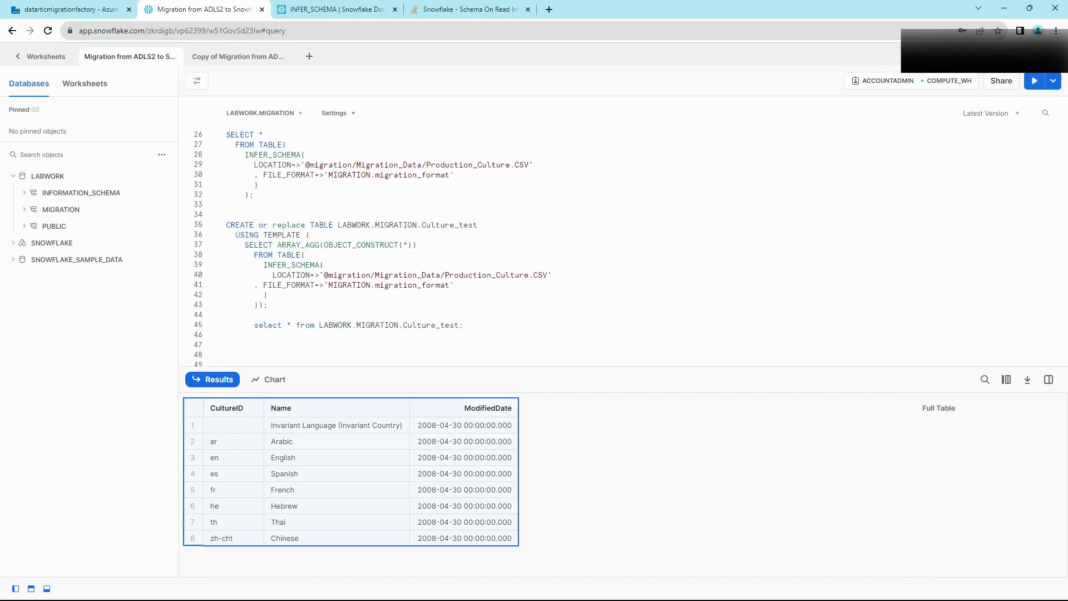
Step: Select the CREATE TABLE statement on lines 35-43 to carry over to Data Factory
left_click(489, 303)
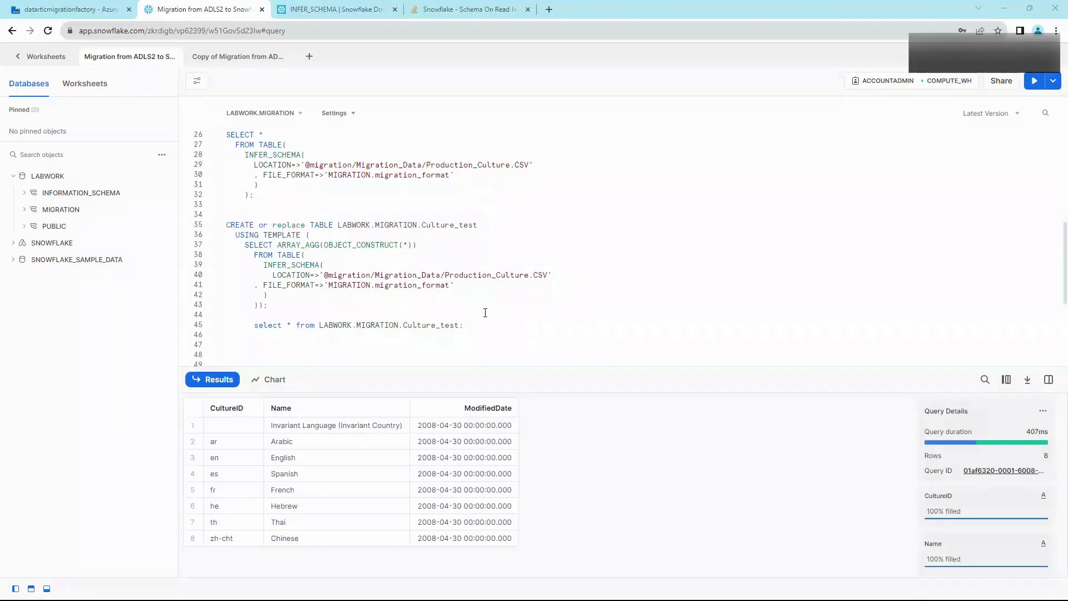
left_click_drag(267, 305, 216, 230)
left_click(103, 10)
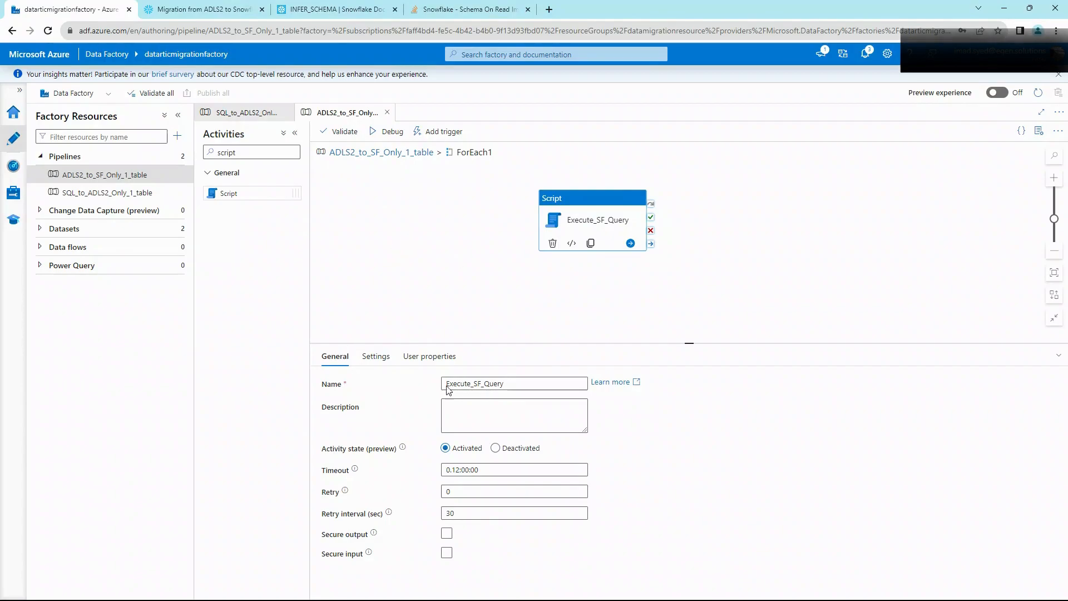
Step: Paste the CREATE TABLE INFER_SCHEMA statement into the script activity's dynamic content expression
left_click(376, 359)
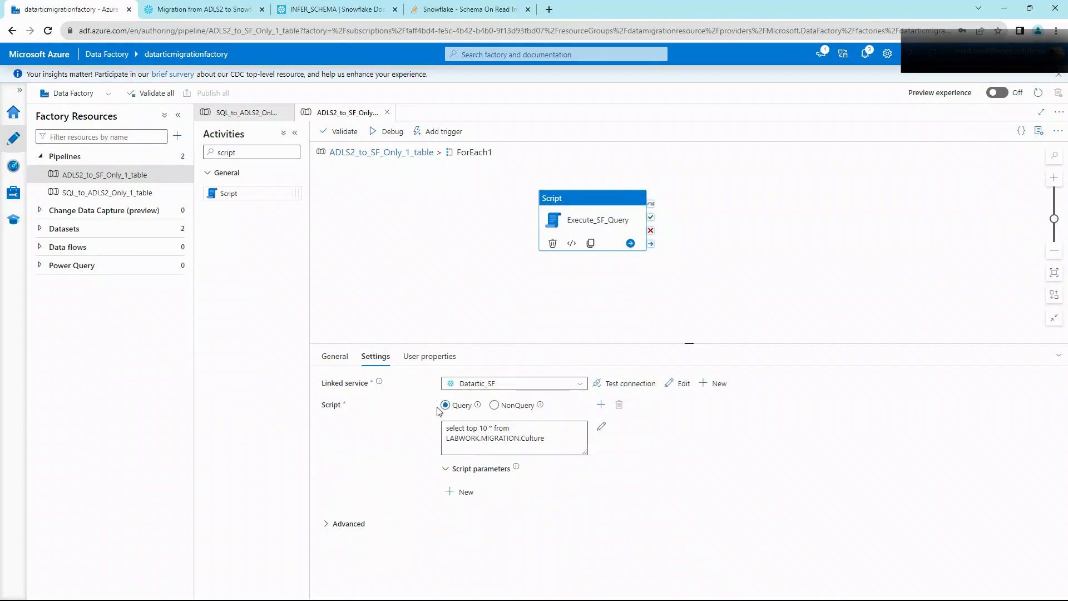
left_click(503, 437)
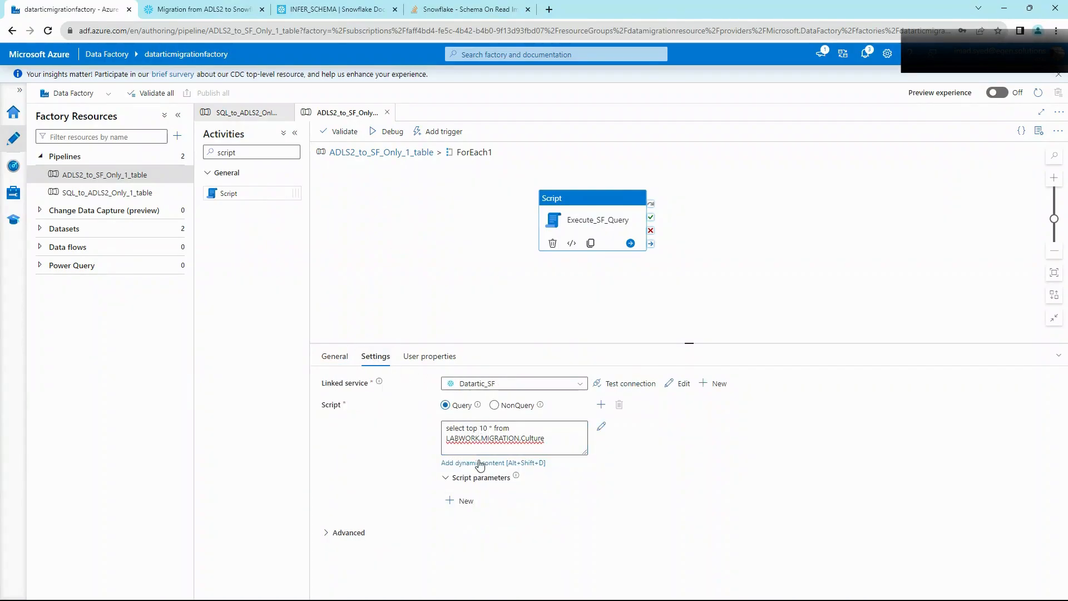
key("alt+shift+d")
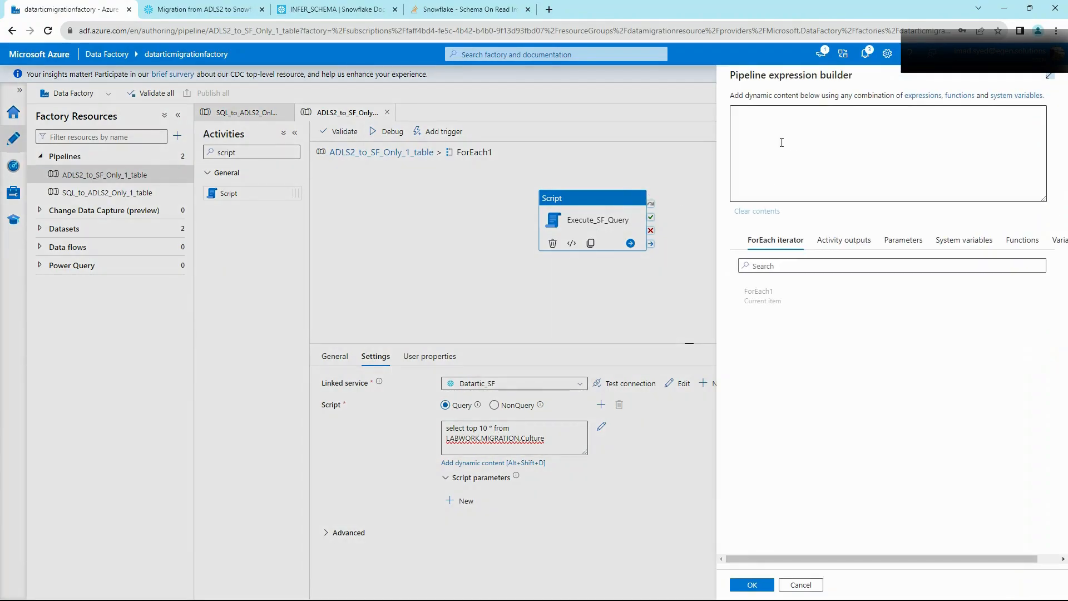
key("ctrl+v")
scroll(810, 168, "down", 3)
scroll(811, 168, "up", 1)
left_click(808, 153)
key("Return")
key("Return")
key("Return")
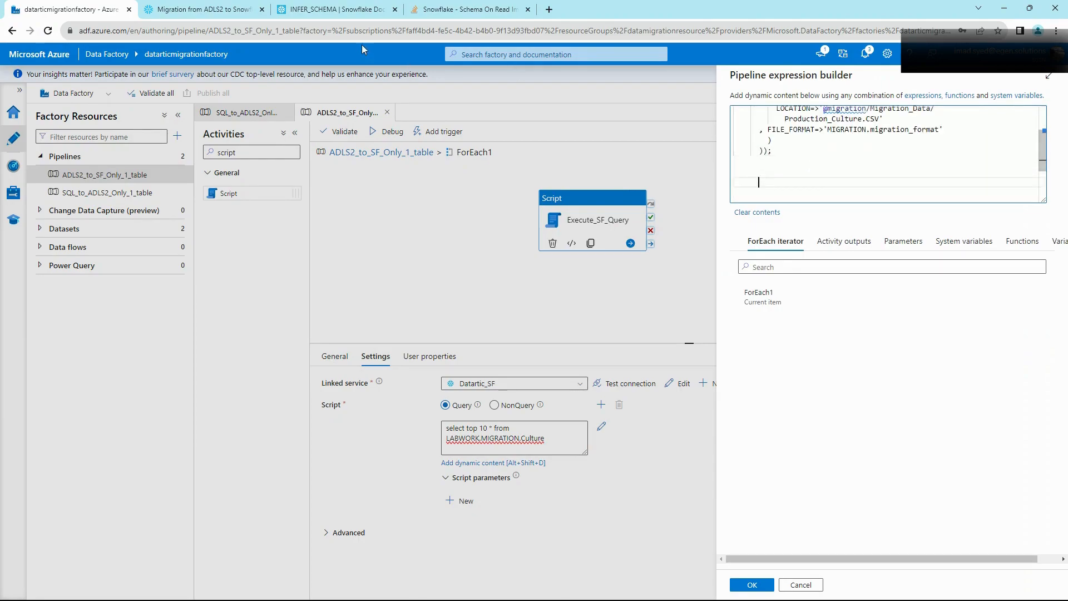
Step: Copy the COPY INTO statement from the Snowflake worksheet and paste it below the CREATE statement
left_click(201, 9)
left_click_drag(447, 331, 260, 309)
left_click(61, 8)
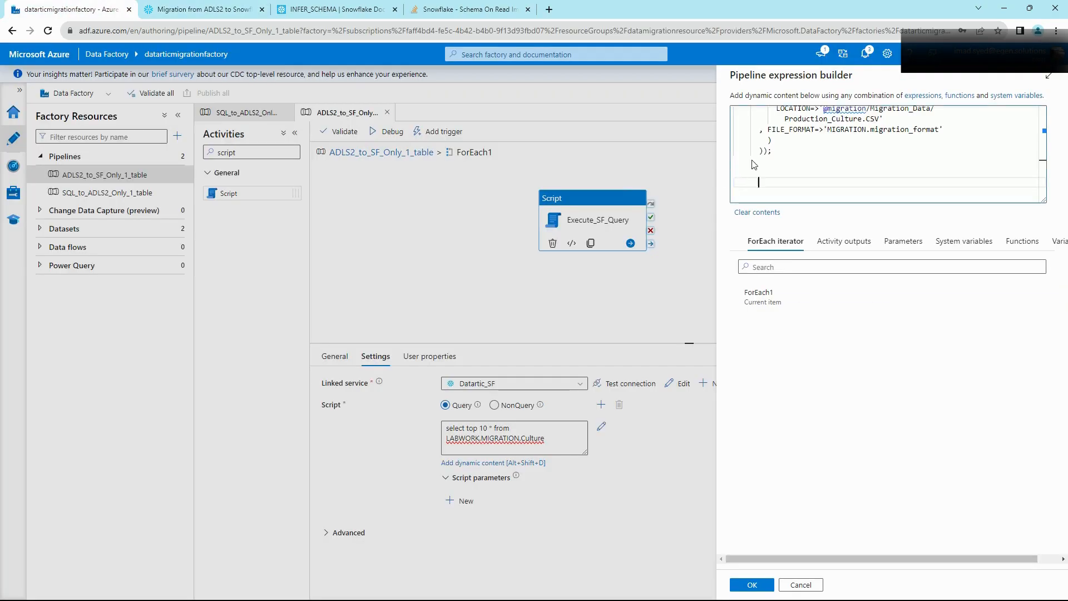
key("ctrl+v")
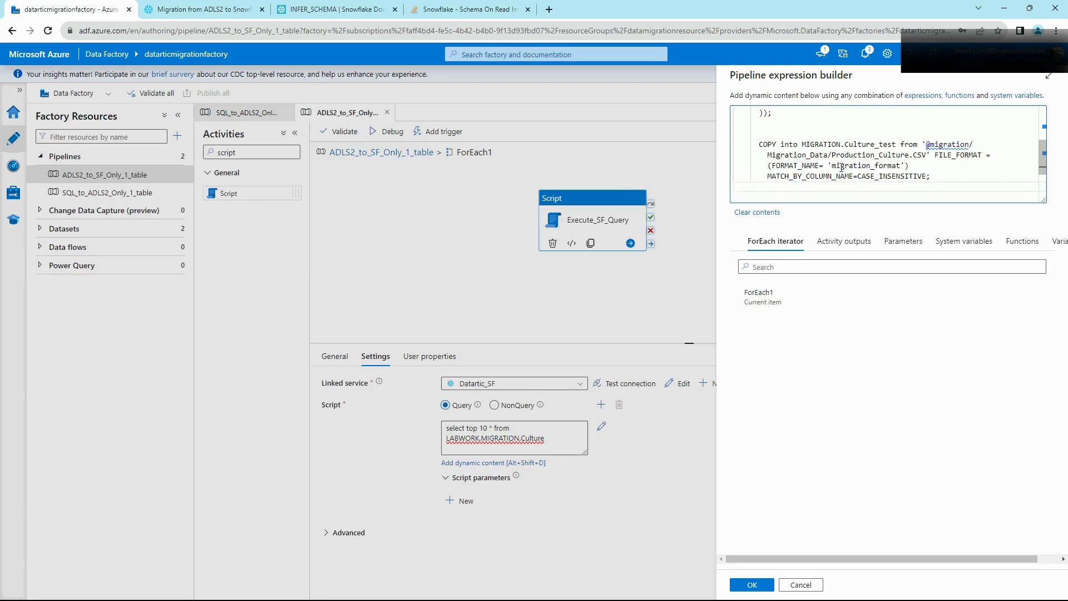
scroll(866, 164, "up", 5)
scroll(846, 153, "down", 1)
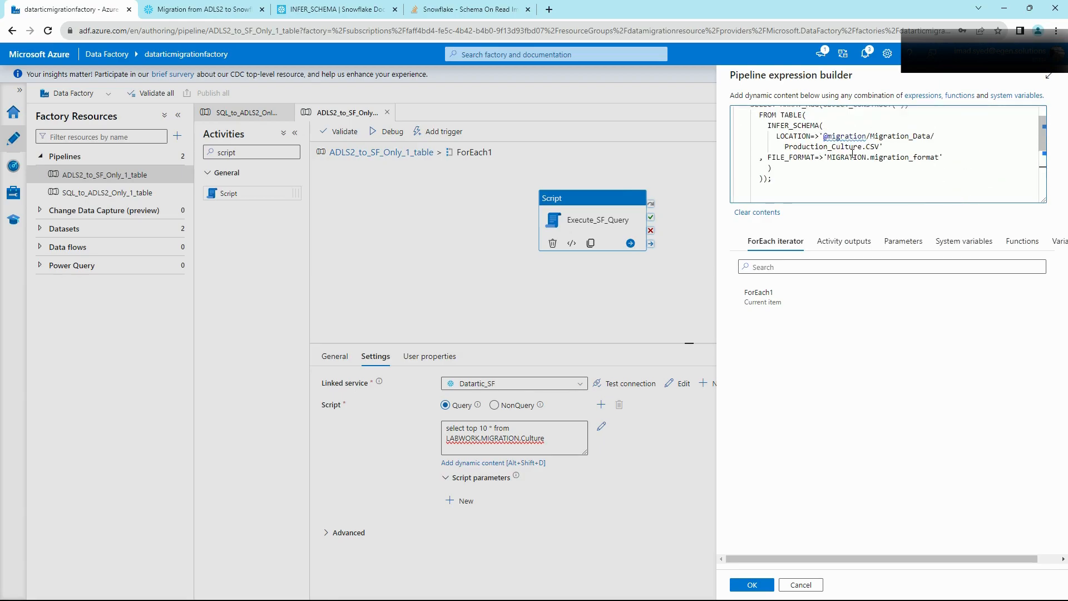
scroll(852, 159, "up", 1)
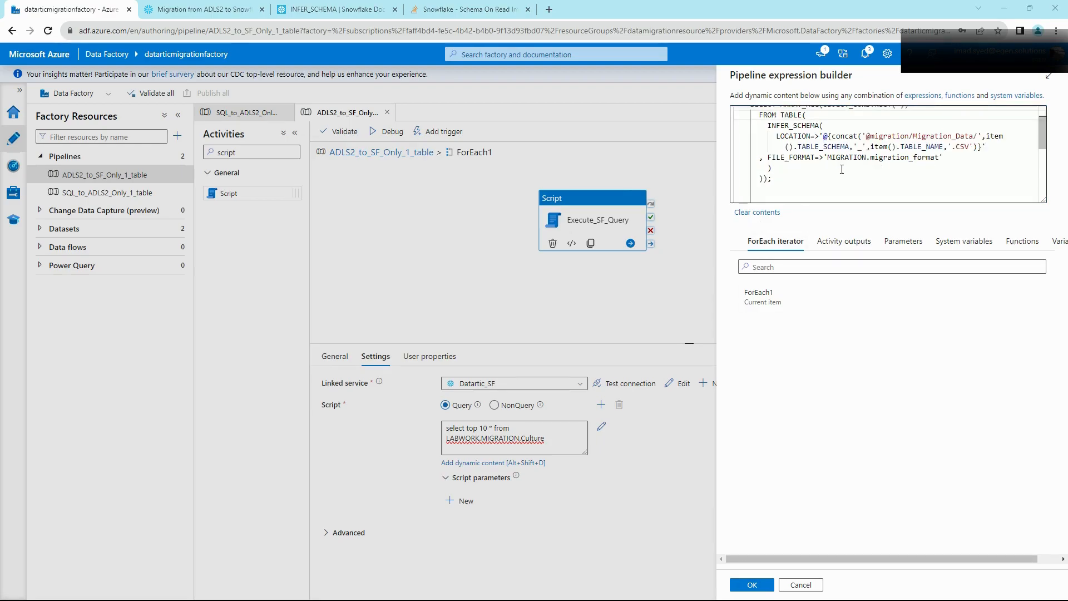
scroll(842, 169, "up", 1)
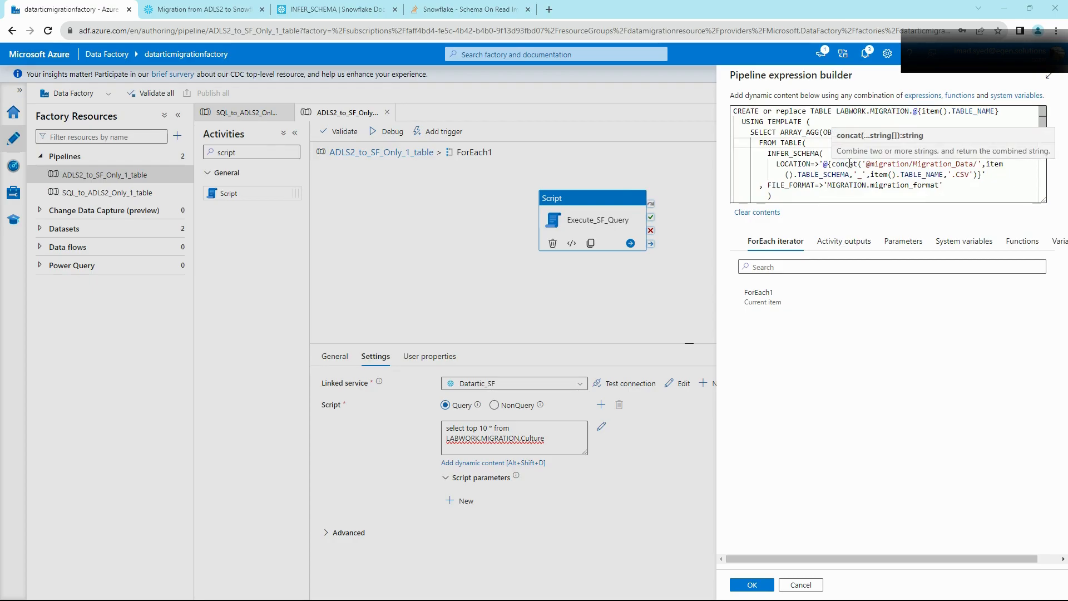
scroll(850, 160, "down", 1)
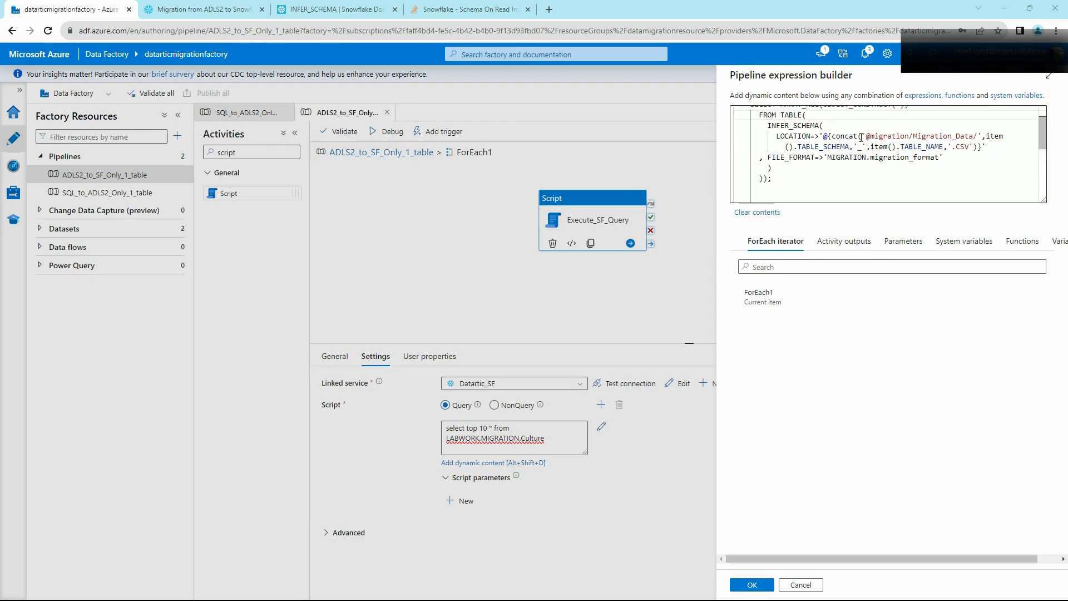
Step: Rework the LOCATION stage path into a concat() expression with a '_' after TABLE_SCHEMA
left_click(852, 137)
double_click(849, 137)
left_click(864, 137)
left_click_drag(864, 137, 986, 147)
left_click(850, 147)
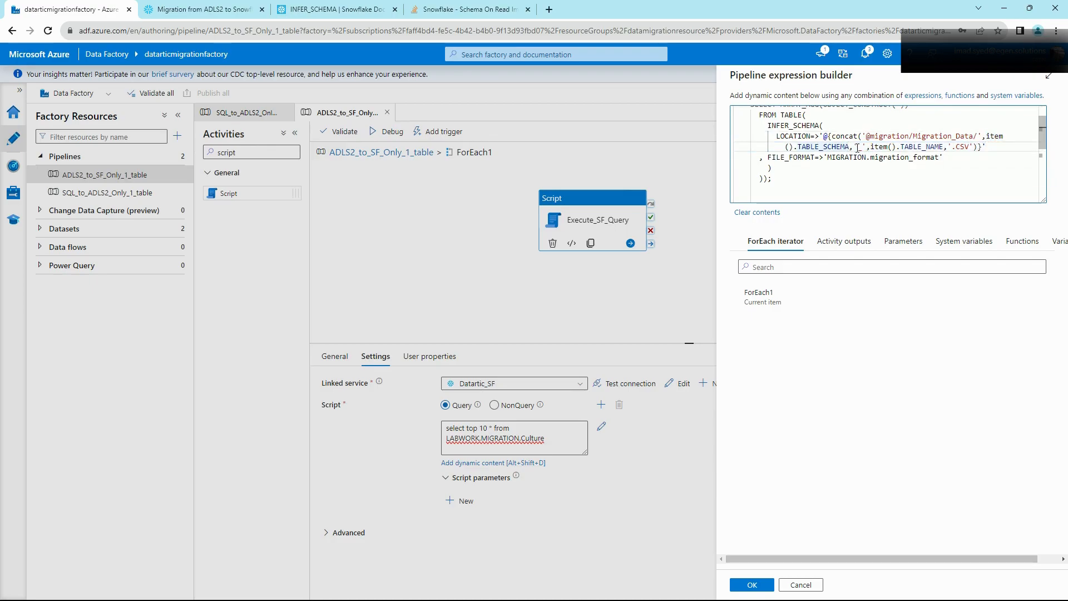
left_click(858, 147)
type("_")
Step: Grab the Production_Culture.CSV file name from the Snowflake worksheet for the file path
left_click(200, 10)
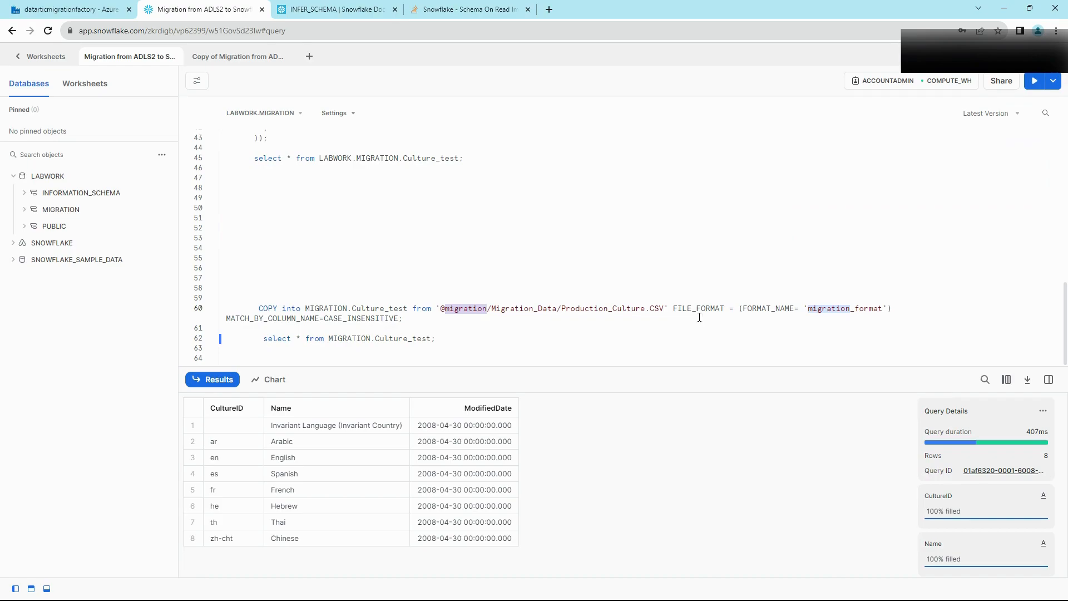
double_click(627, 303)
left_click_drag(627, 303, 664, 310)
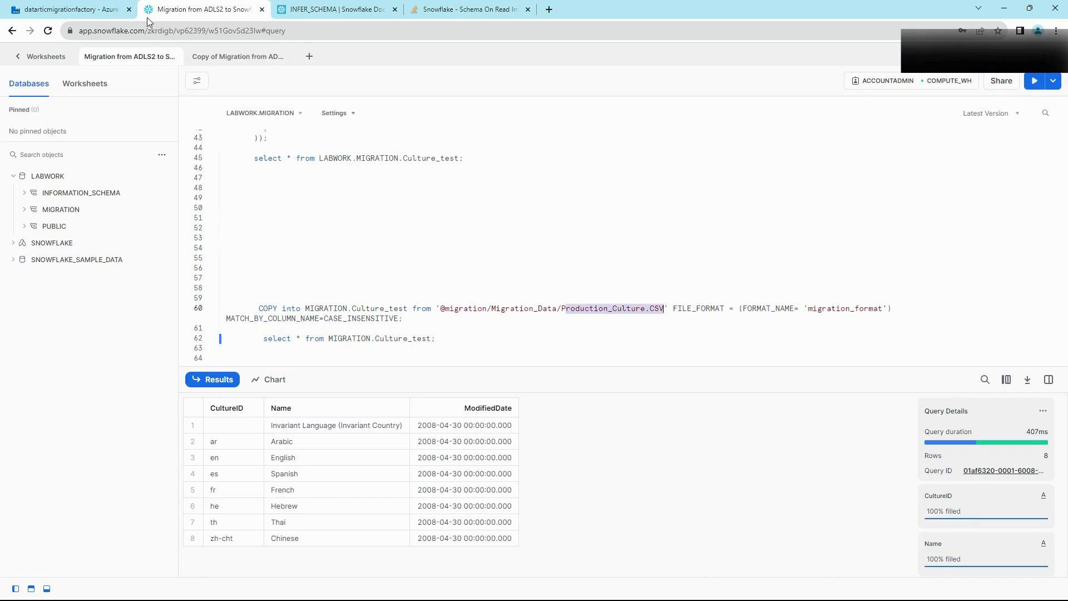
left_click(70, 14)
scroll(907, 146, "up", 1)
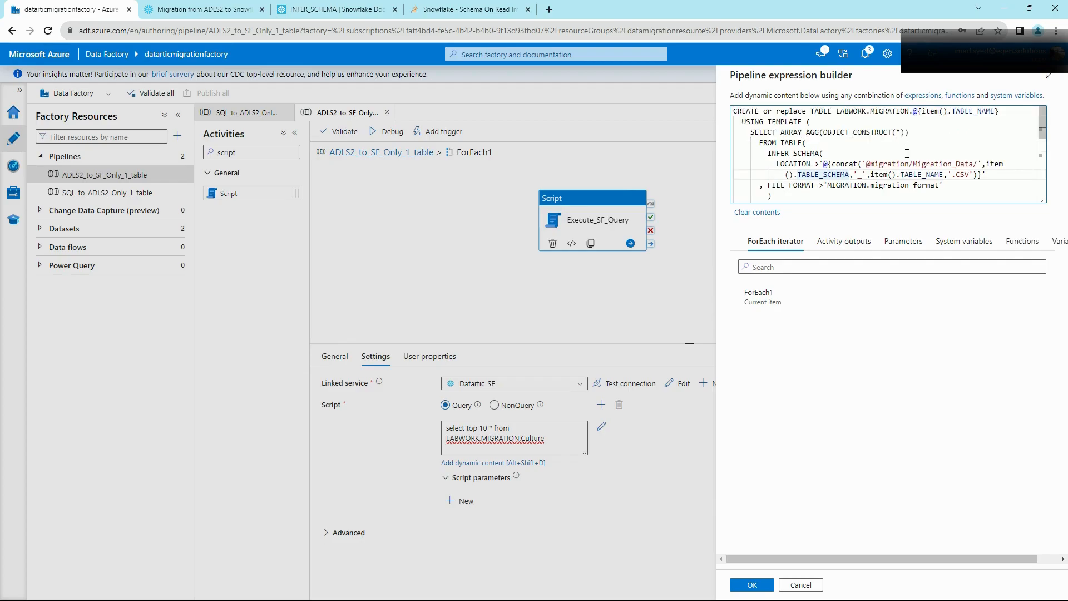
Step: Insert USE LABWORK.MIGRATION; as the script's first line and apply the expression with OK
scroll(895, 153, "down", 3)
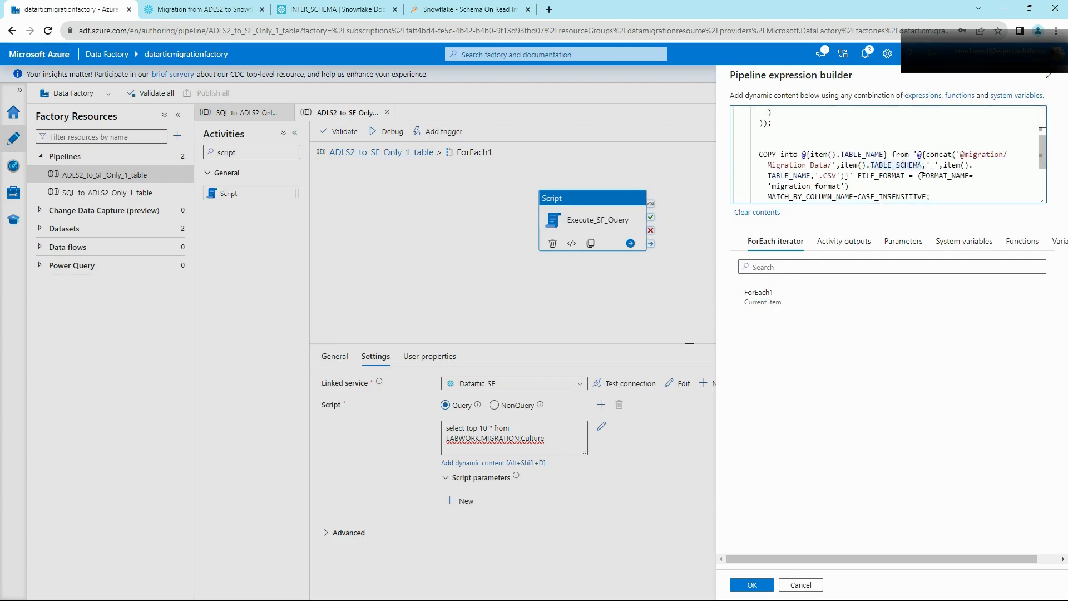
scroll(841, 146, "up", 3)
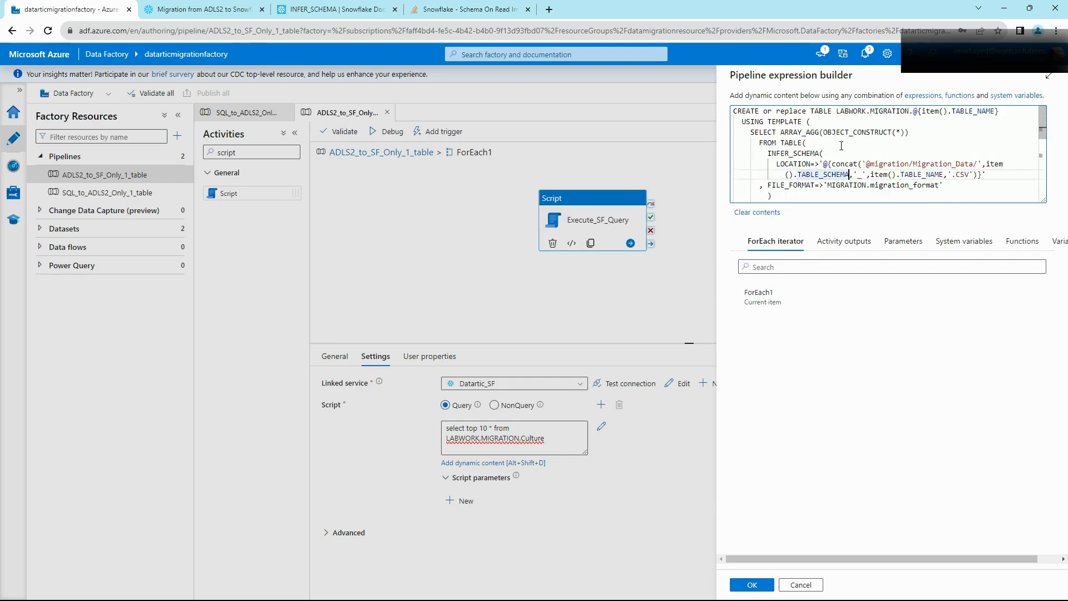
left_click(734, 112)
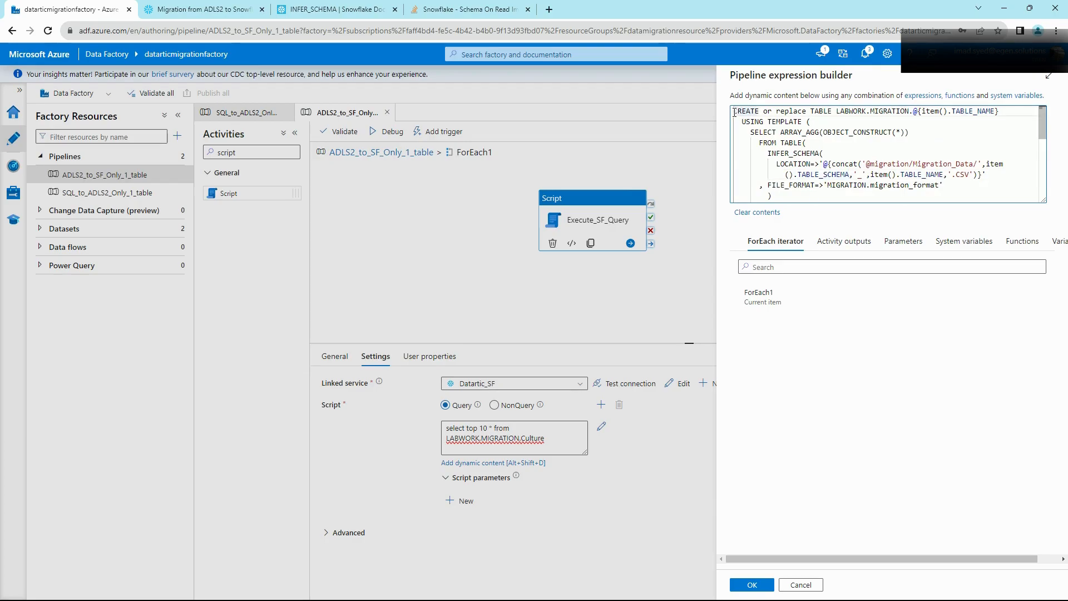
key("Return")
key("Return")
left_click(734, 111)
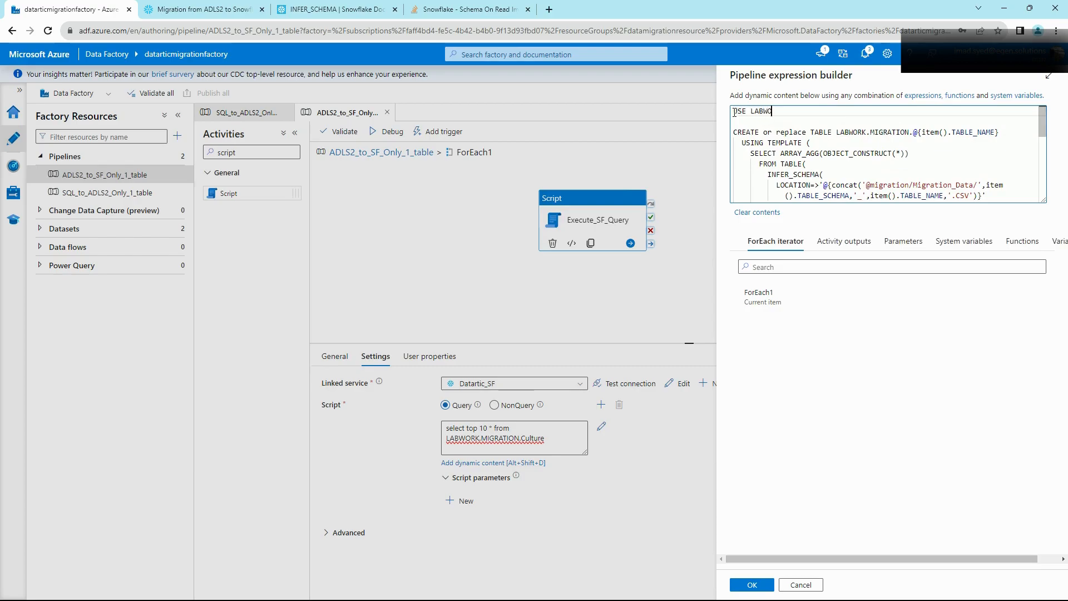
type("USE LABWORK.MIG")
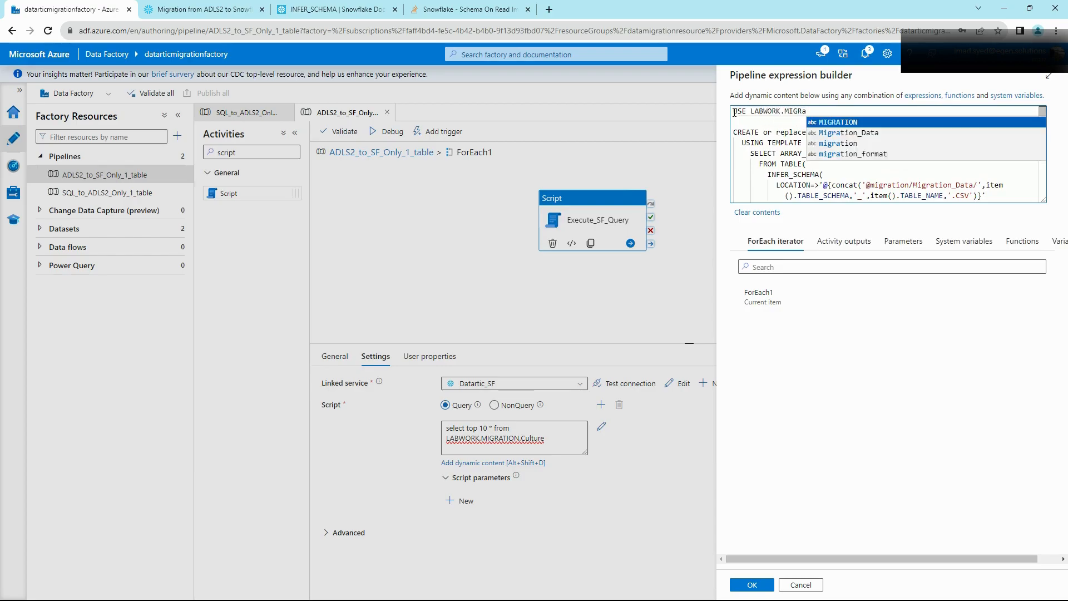
type("Ra")
key("Return")
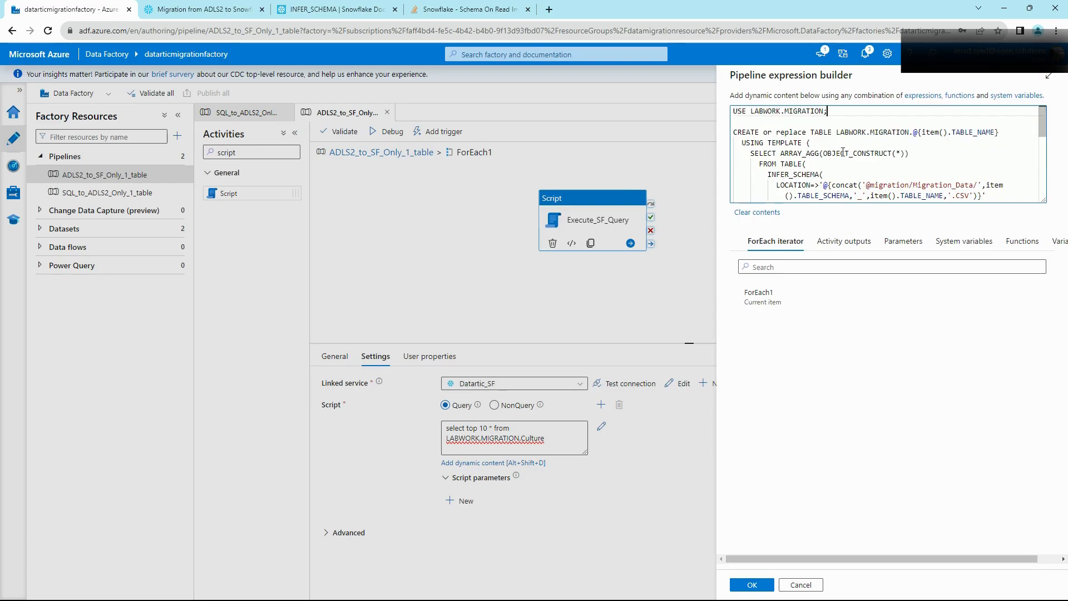
scroll(843, 151, "down", 6)
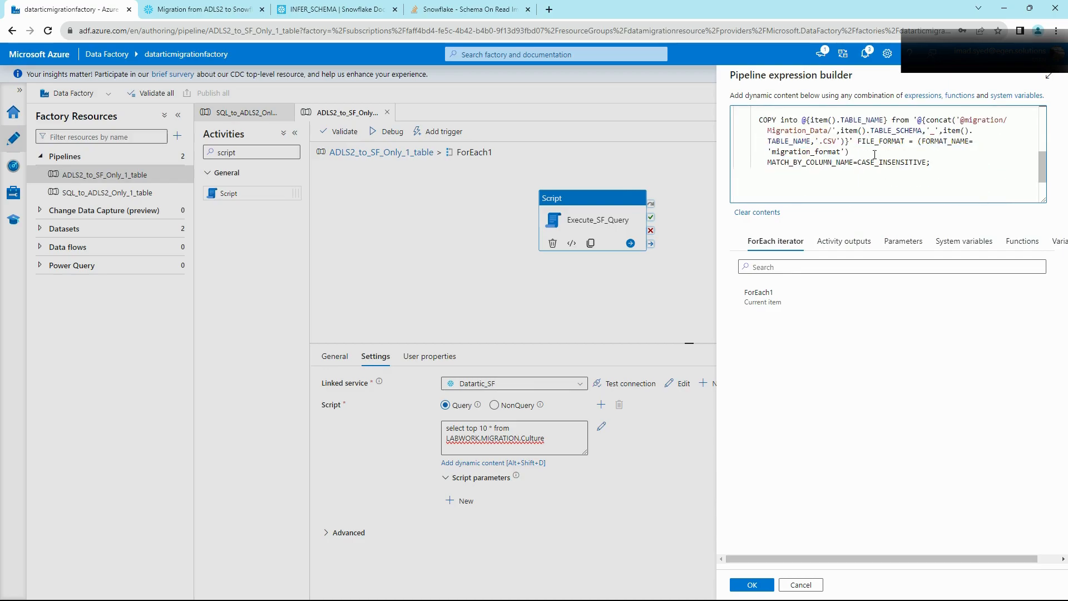
scroll(927, 146, "up", 6)
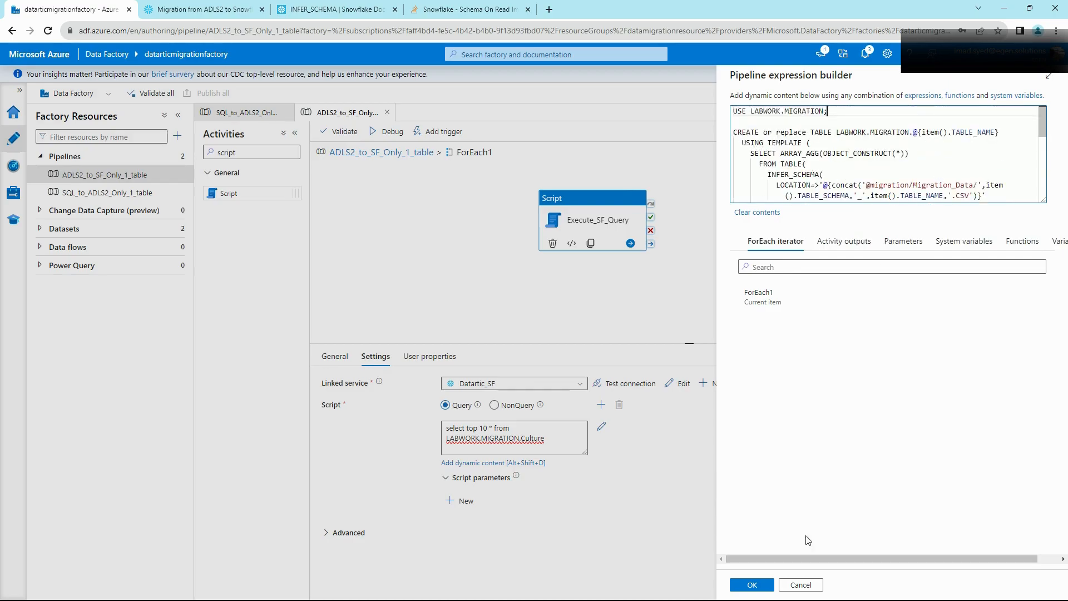
left_click(752, 584)
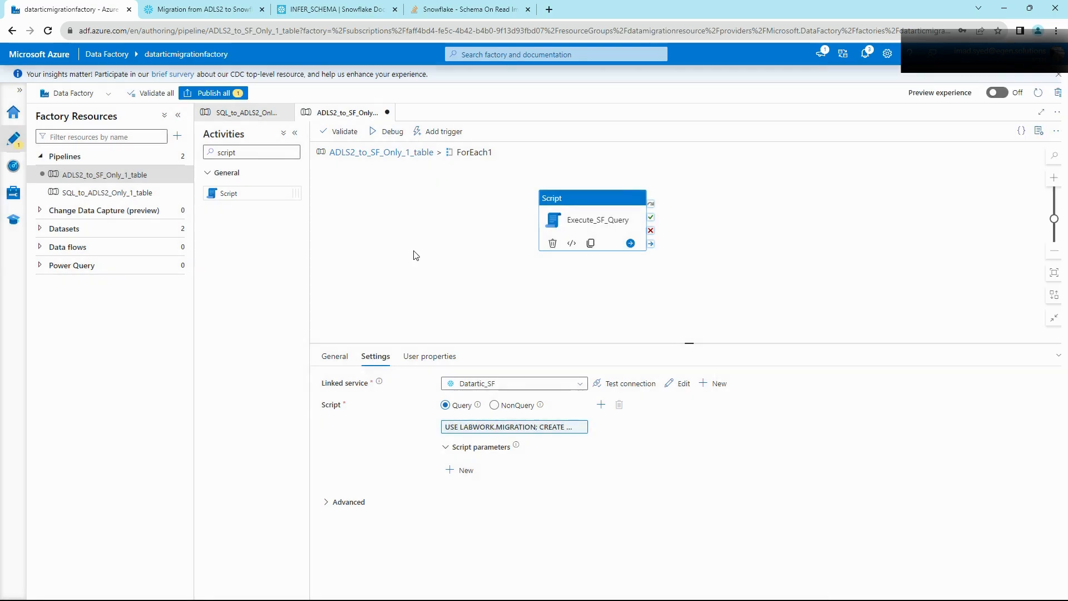
Step: Debug the pipeline and refresh the Output list as Execute_SF_Query runs appear
left_click(388, 134)
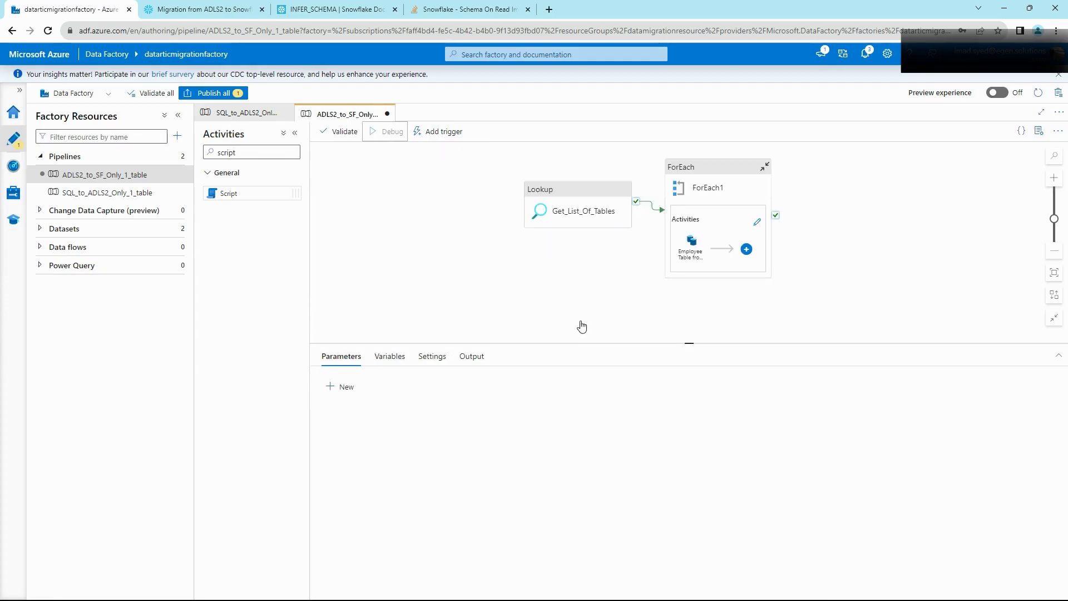
left_click(483, 356)
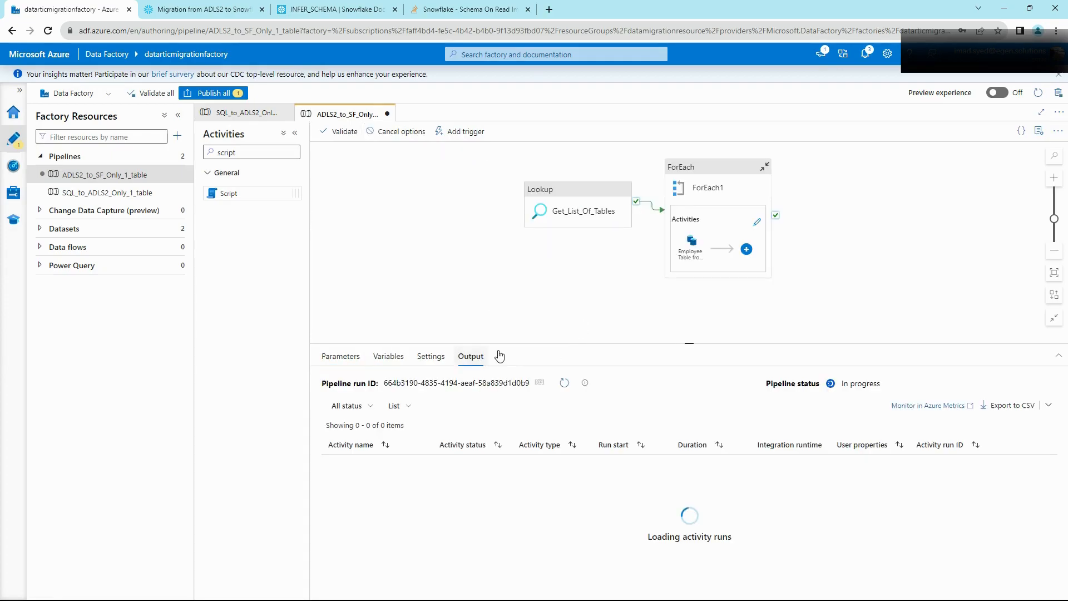
left_click(564, 383)
left_click(564, 383)
left_click(564, 384)
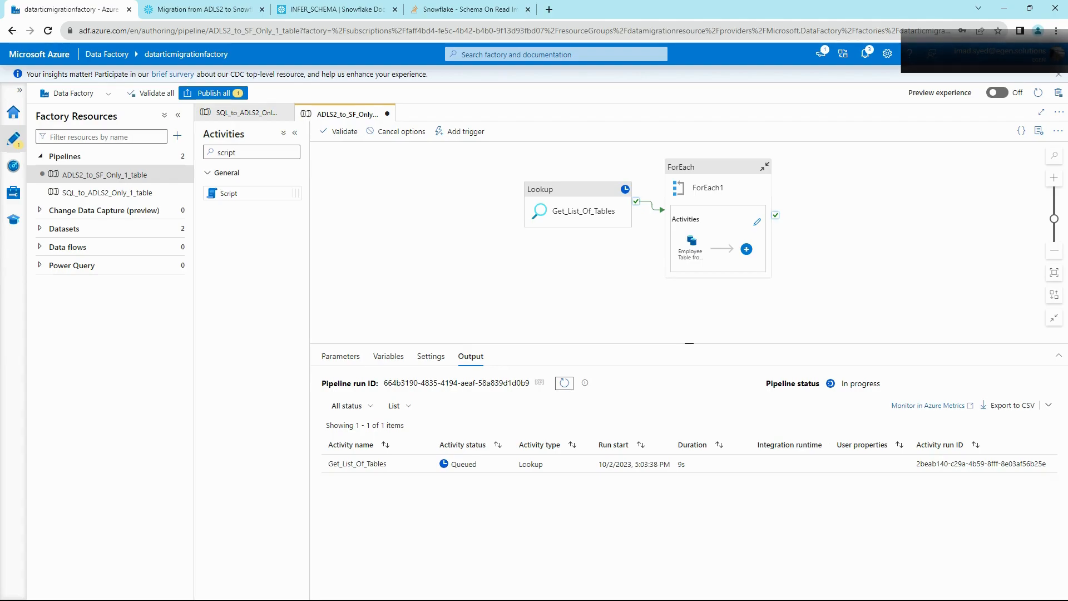
left_click(565, 346)
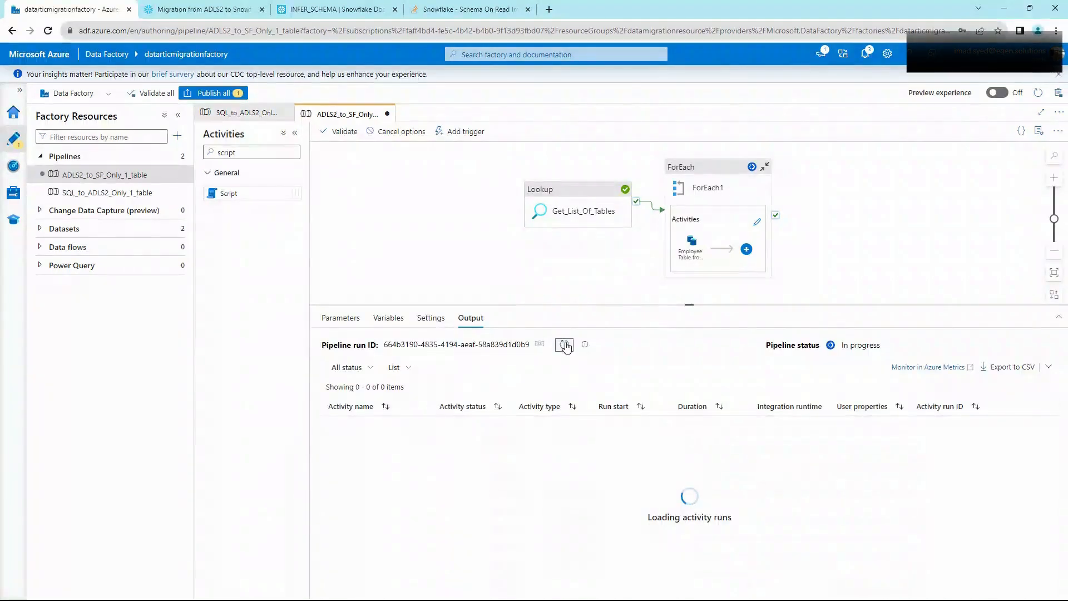
left_click(565, 346)
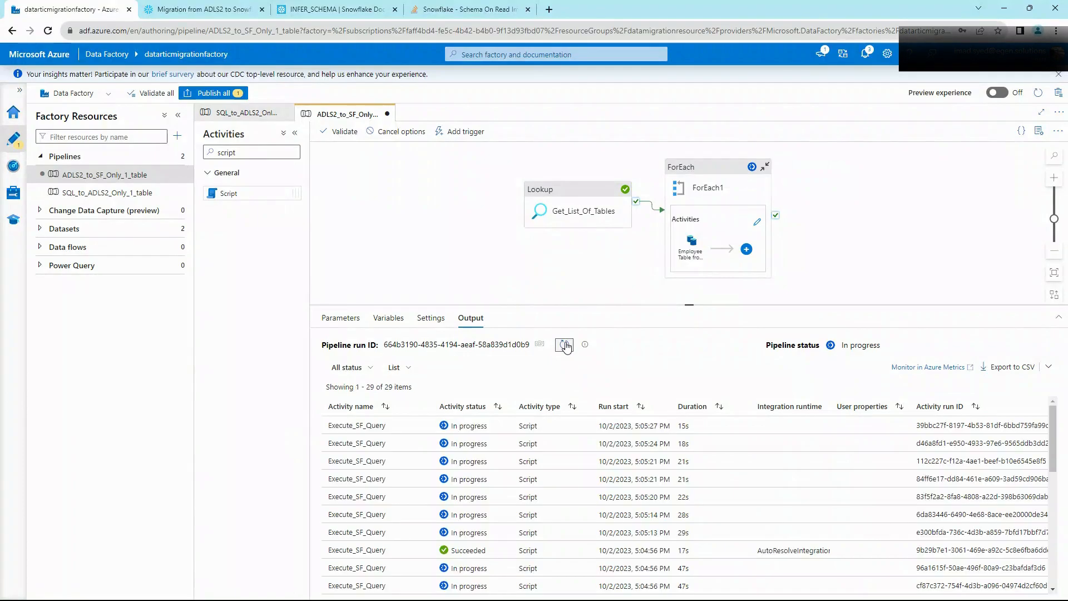
left_click(200, 10)
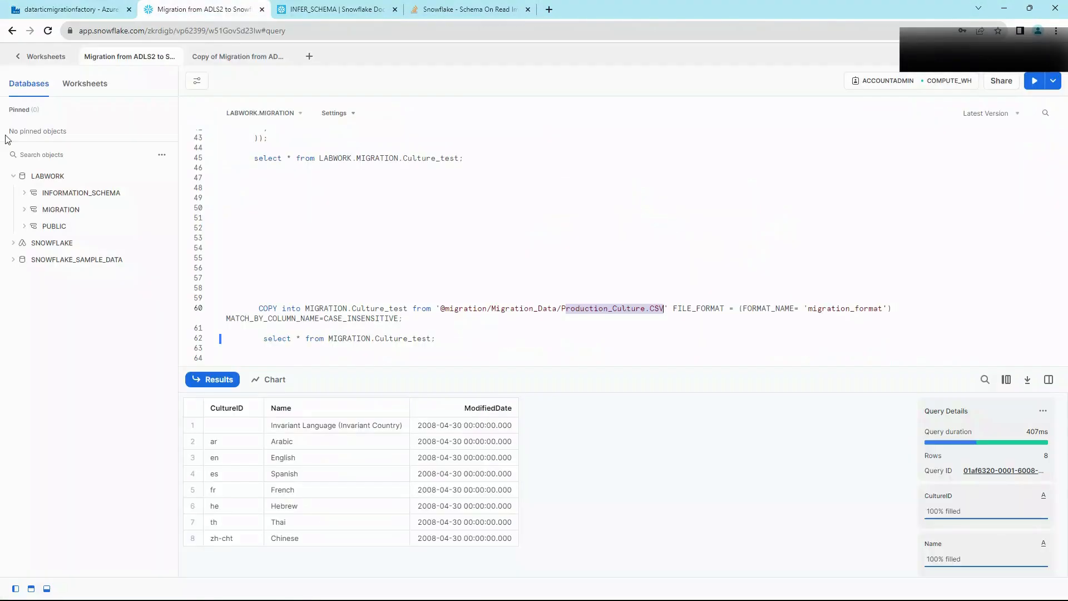
Step: Open Query History, refresh it, and review the top ProductPhoto query's full SQL text
left_click(34, 57)
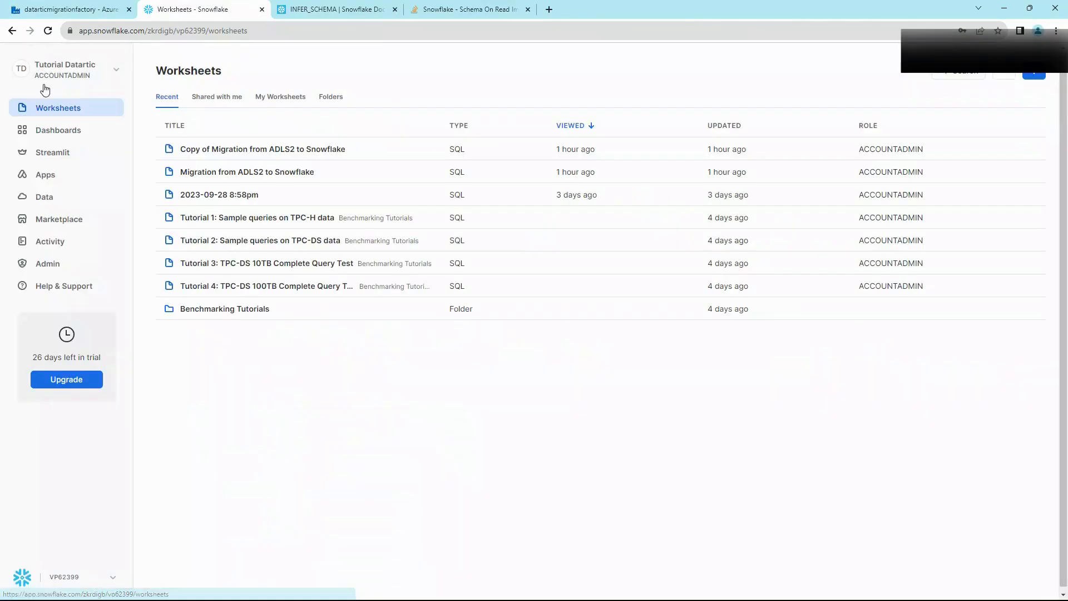
left_click(53, 244)
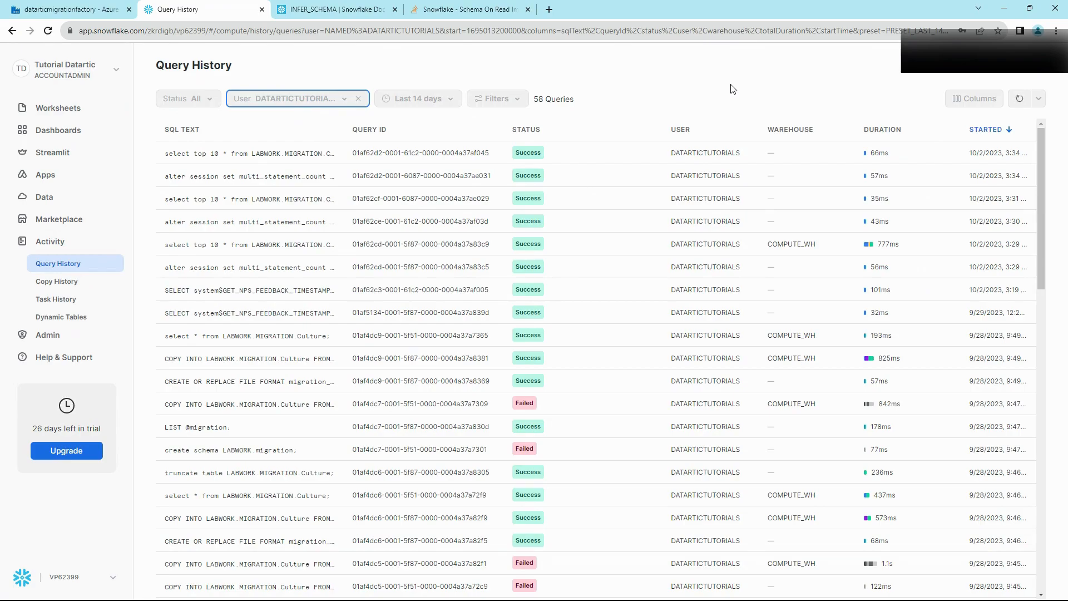
left_click(1027, 101)
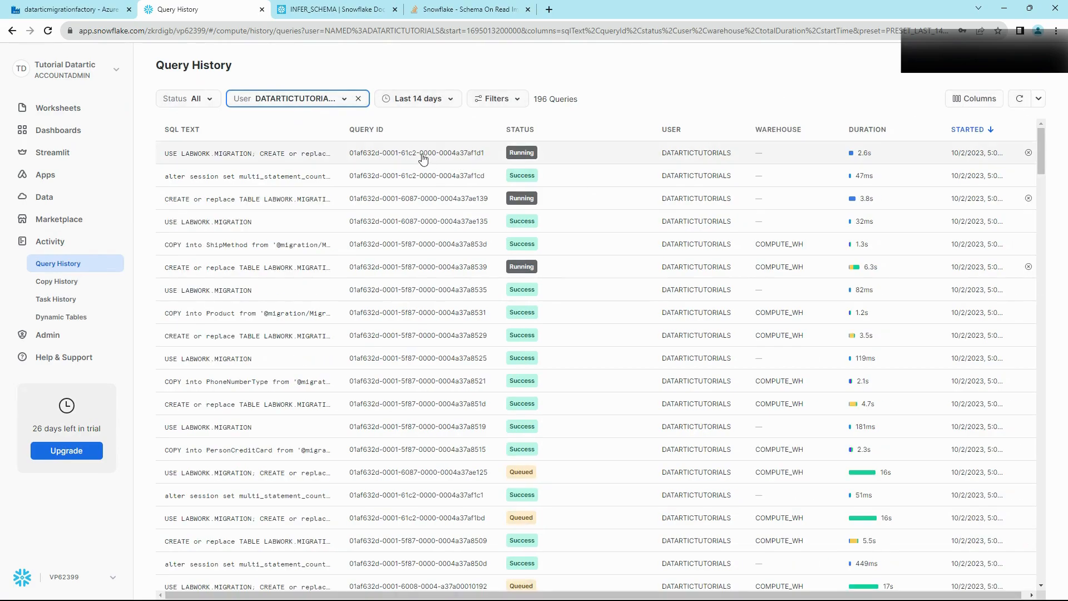
left_click(266, 161)
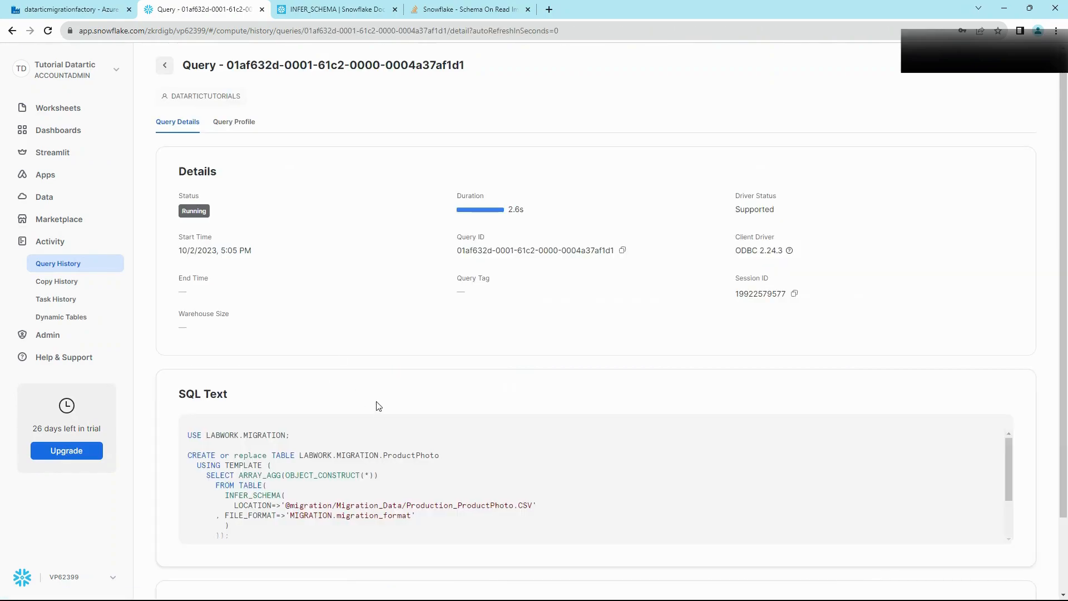
scroll(373, 403, "down", 2)
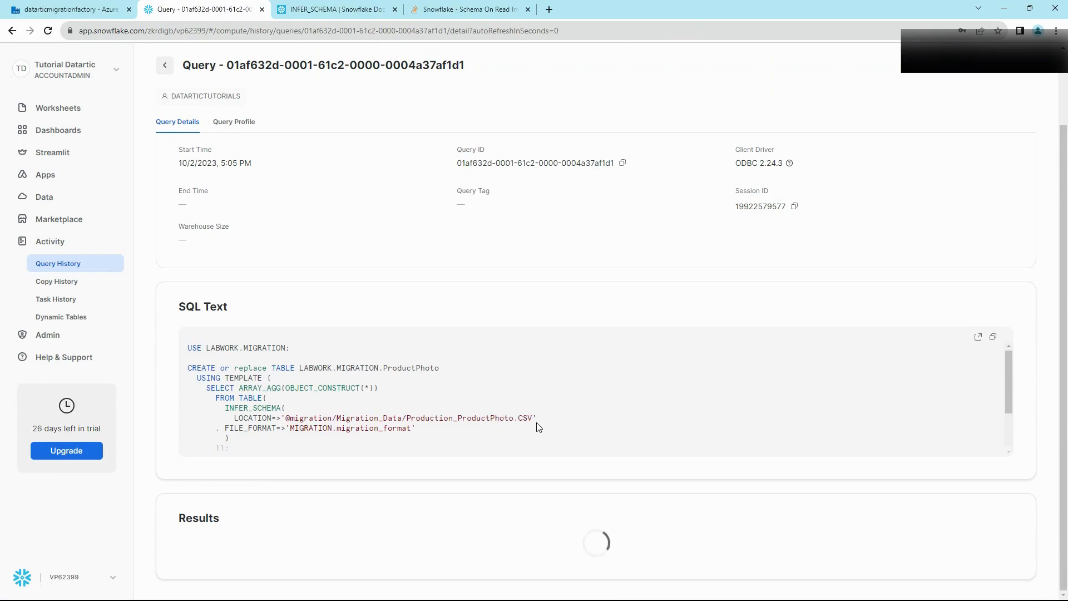
scroll(507, 434, "down", 2)
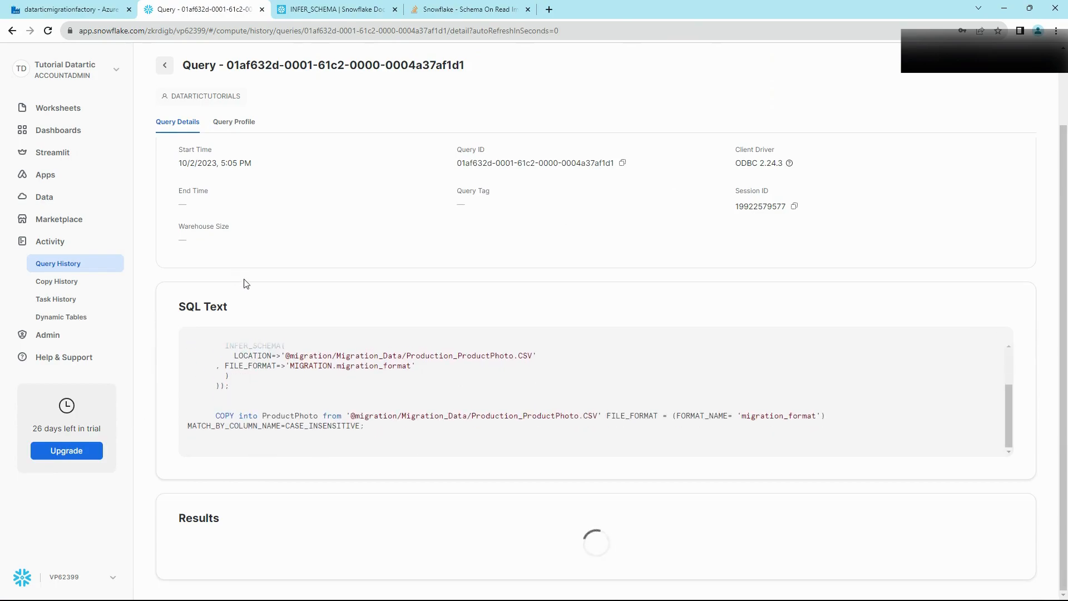
scroll(273, 393, "up", 3)
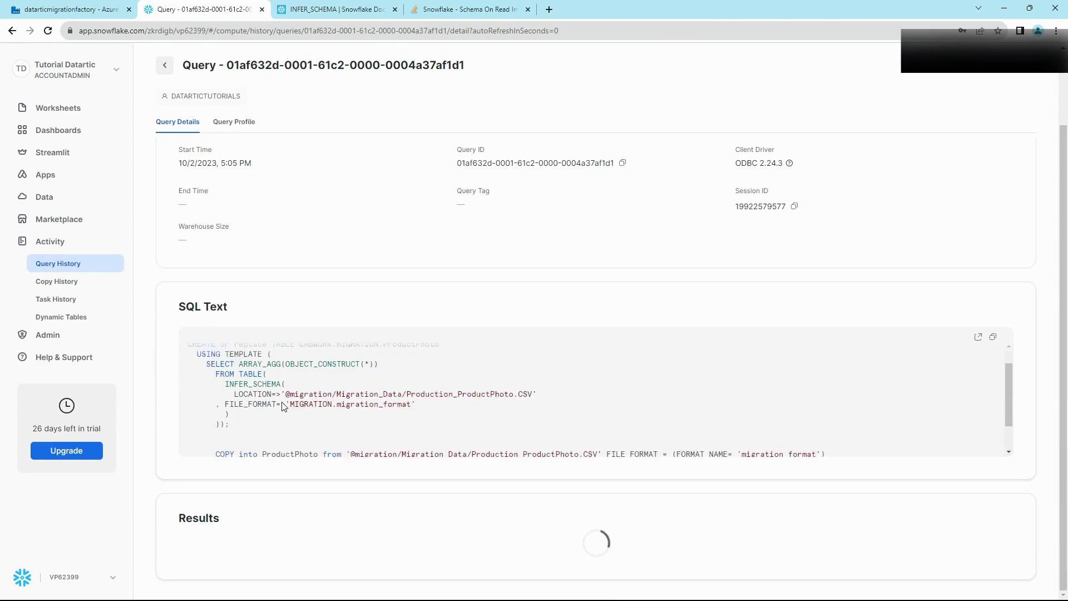
left_click(165, 71)
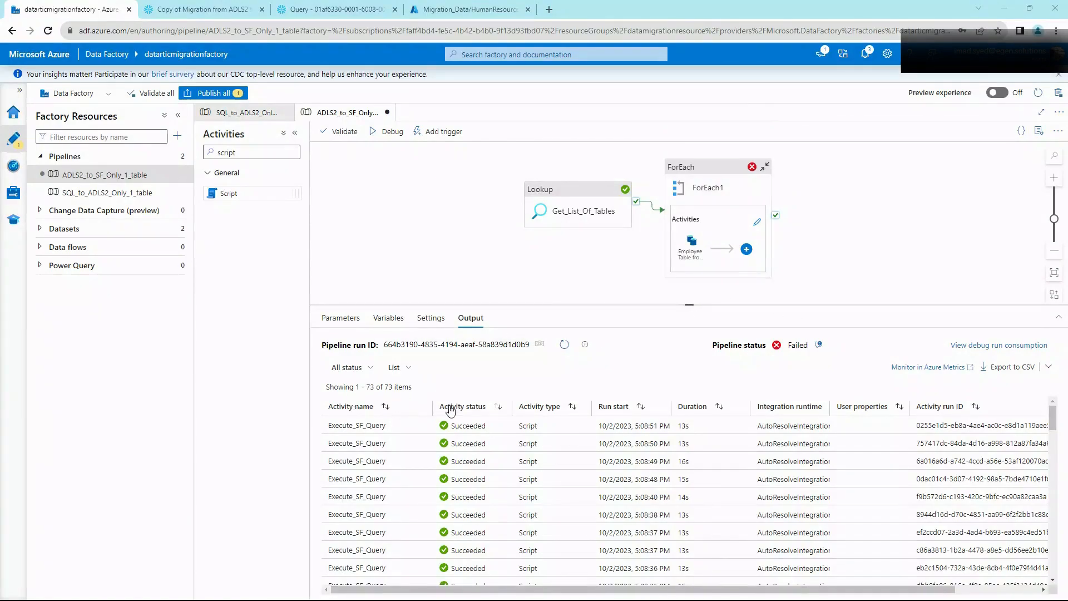
Step: Sort activity runs by status and inspect the inputs of the first two failed Execute_SF_Query runs
left_click(480, 409)
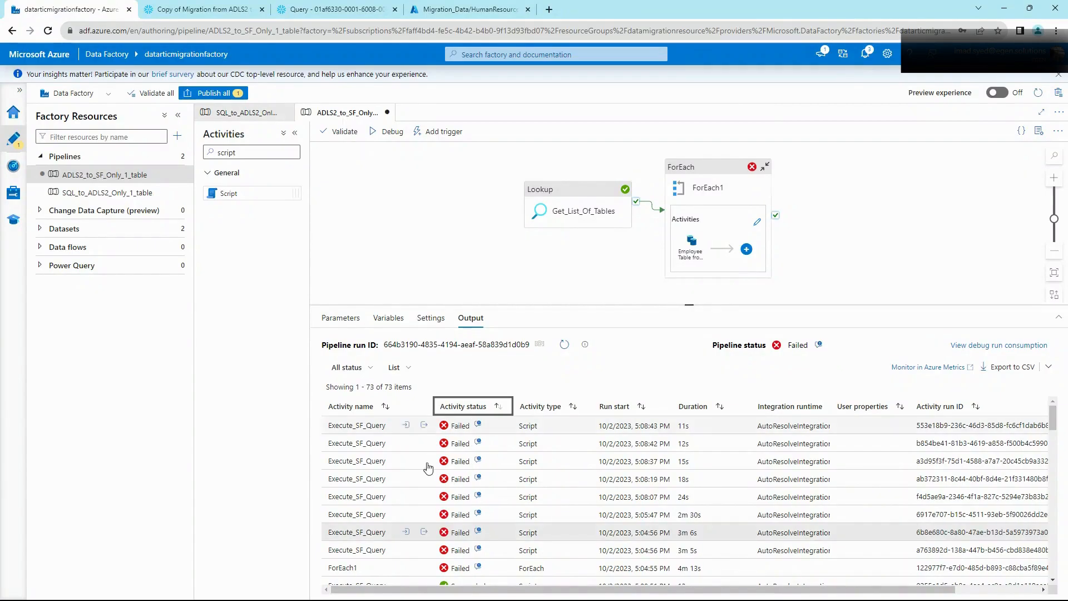
scroll(473, 450, "down", 3)
scroll(471, 451, "up", 3)
left_click(407, 426)
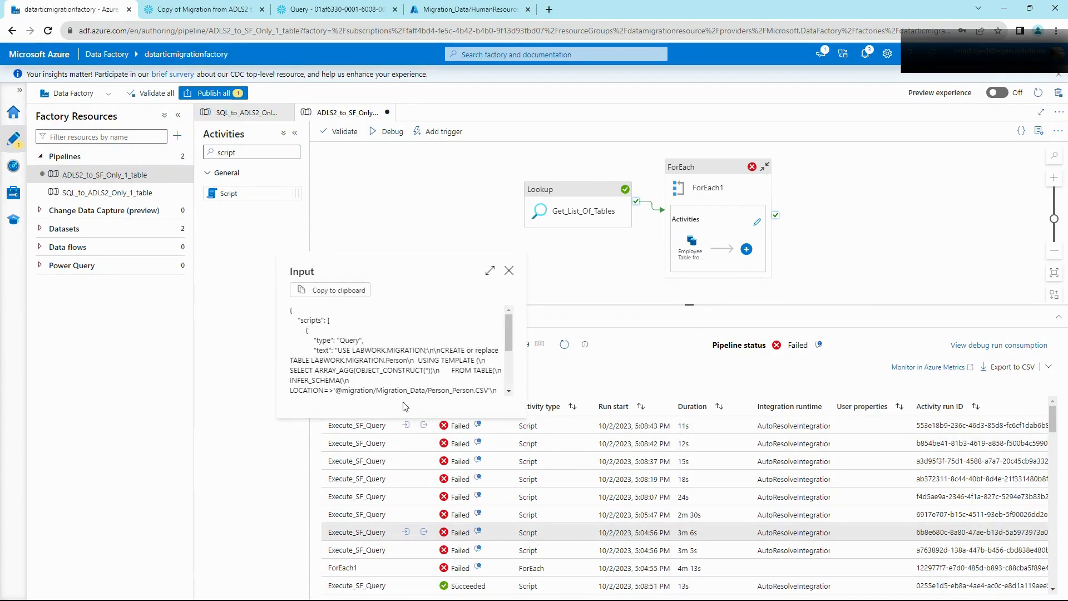
scroll(401, 363, "down", 2)
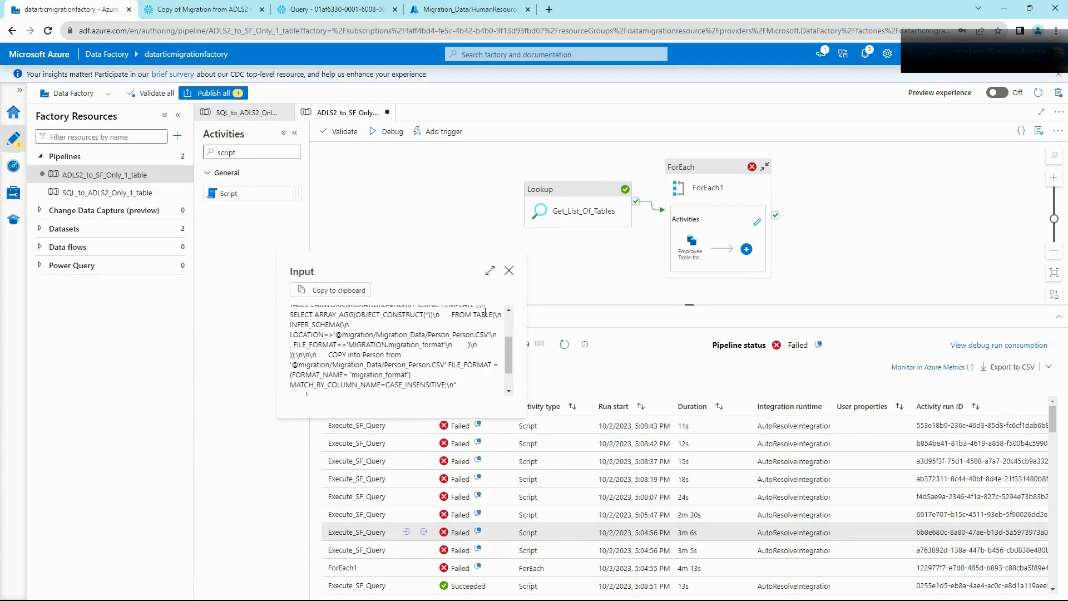
left_click(508, 272)
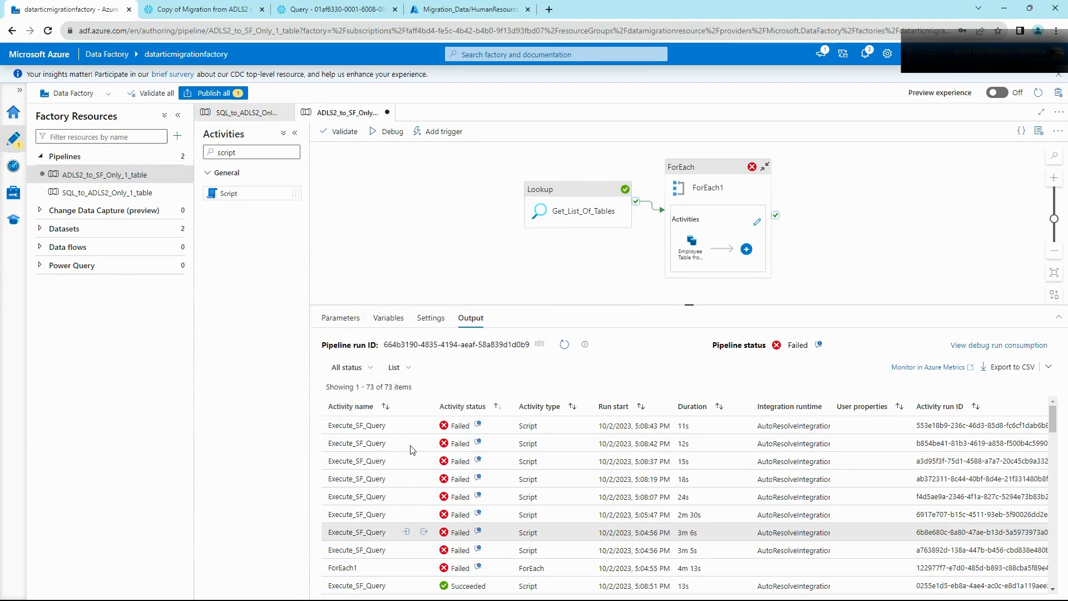
left_click(406, 443)
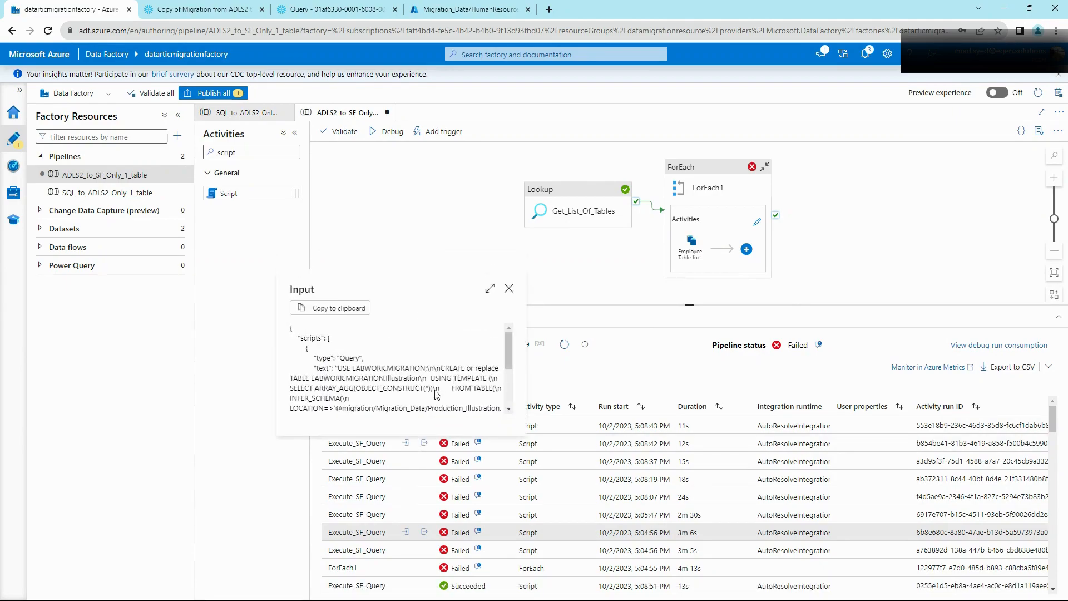
scroll(440, 396, "down", 2)
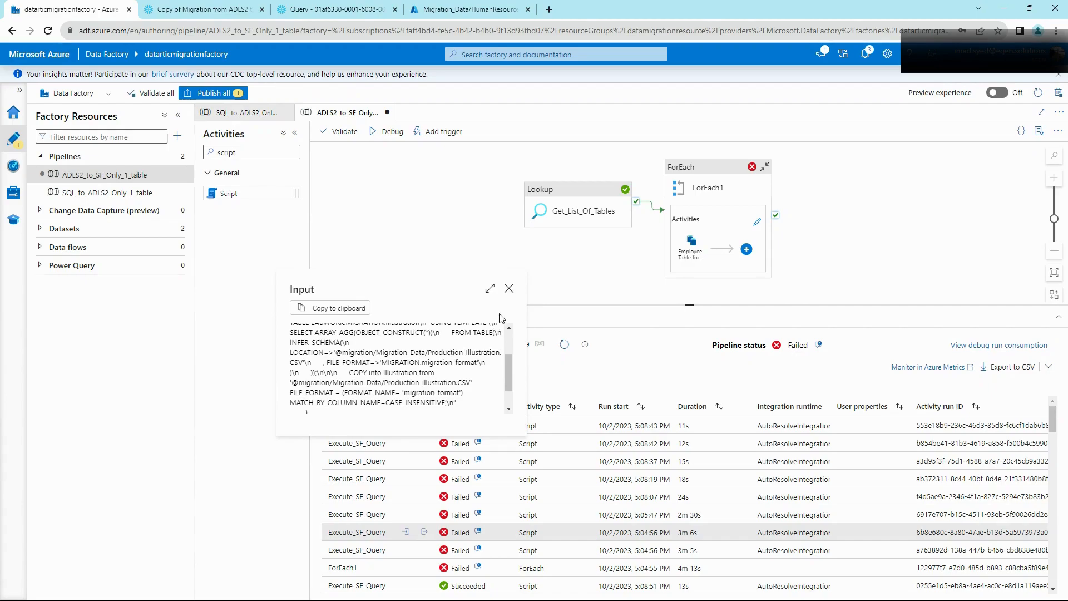
left_click(509, 288)
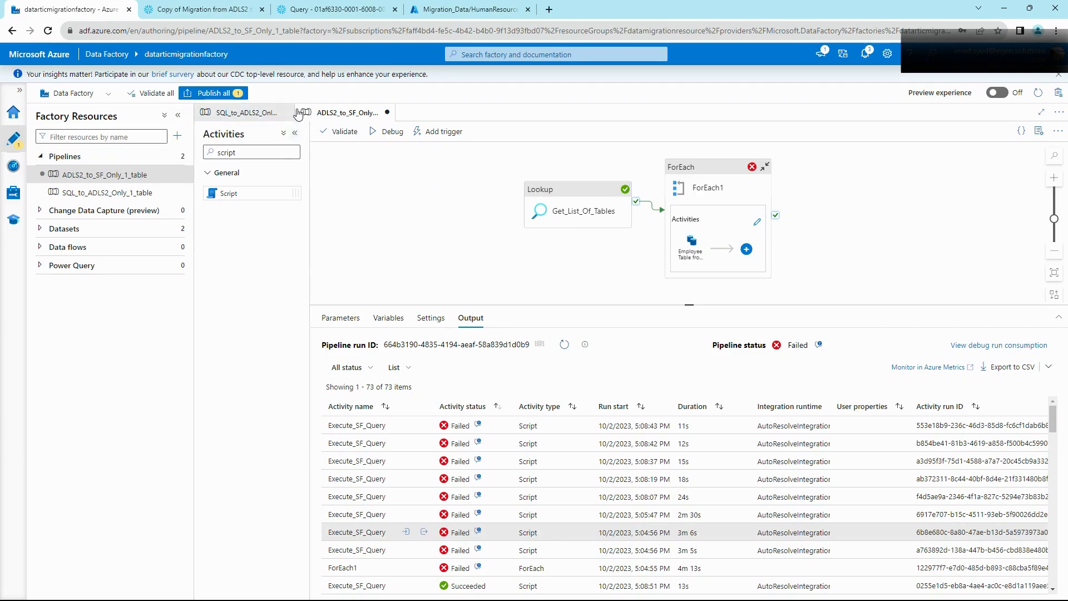
Step: Return to Snowflake's Query History, now 442 queries with a failed CREATE TABLE on top
left_click(308, 12)
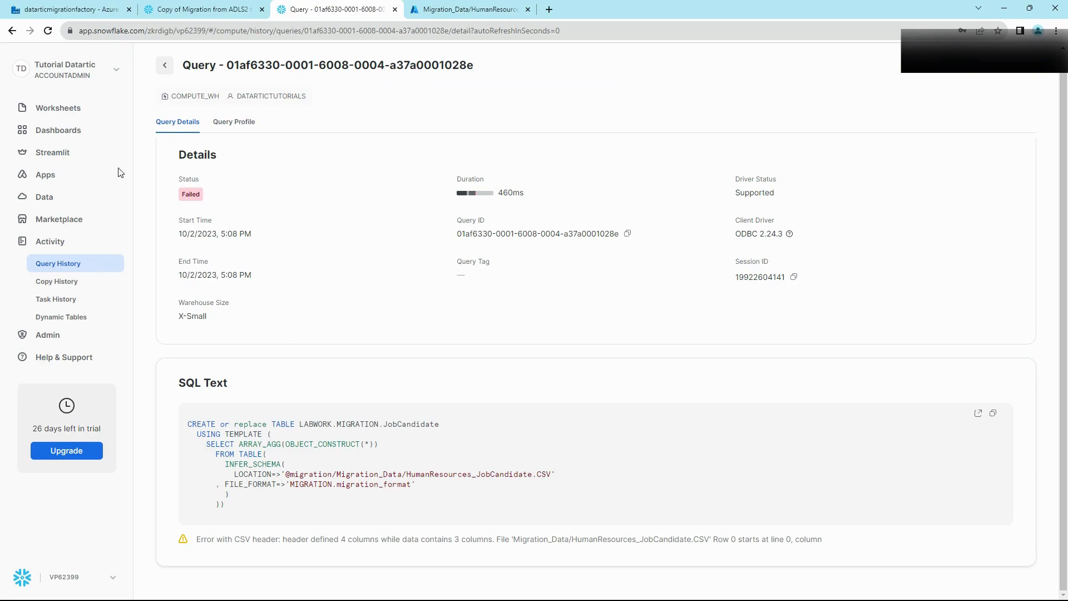
left_click(59, 240)
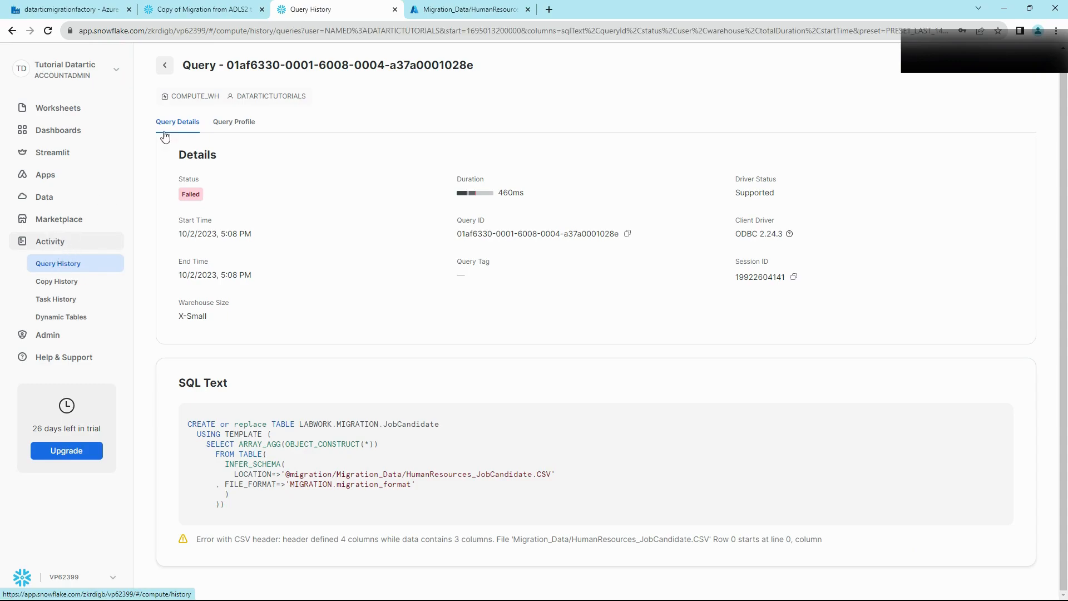
left_click(167, 68)
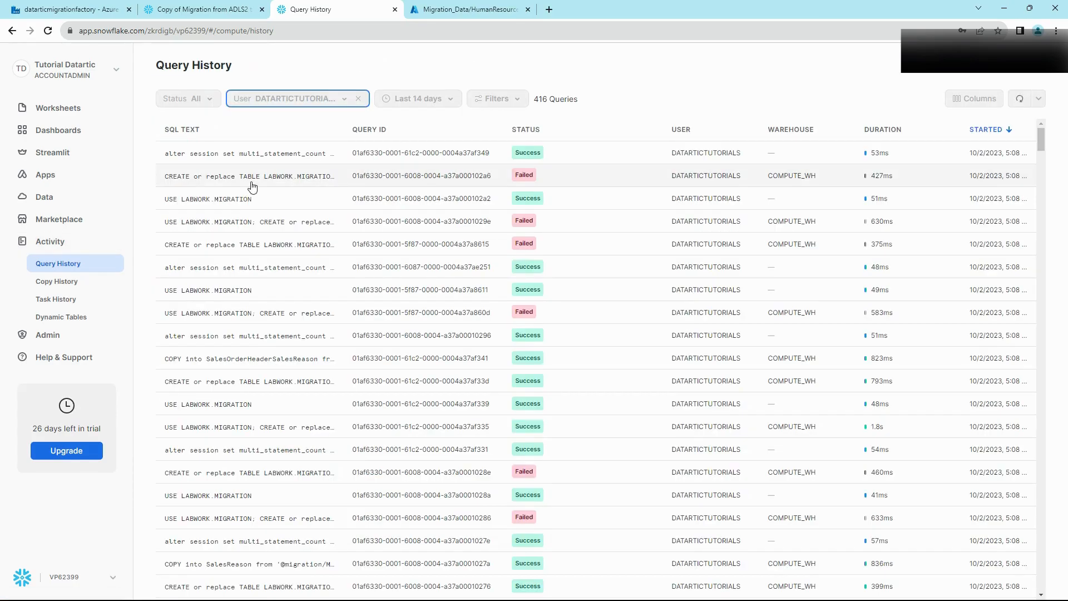
mouse_move(252, 187)
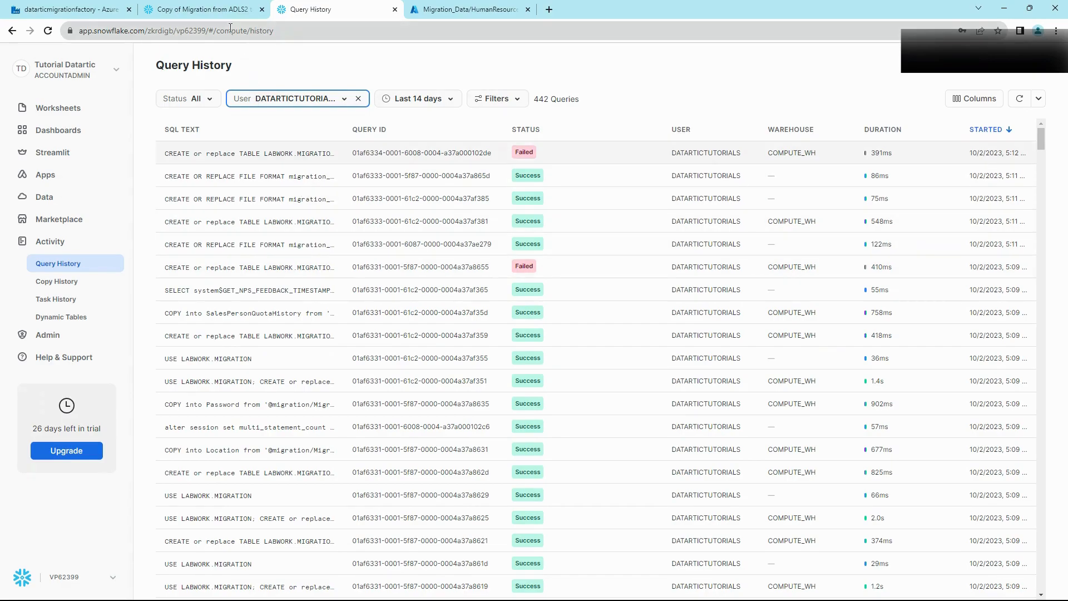
Step: Rerun the JobCandidate CREATE TABLE and note its 4-header versus 3-data column error
left_click(213, 17)
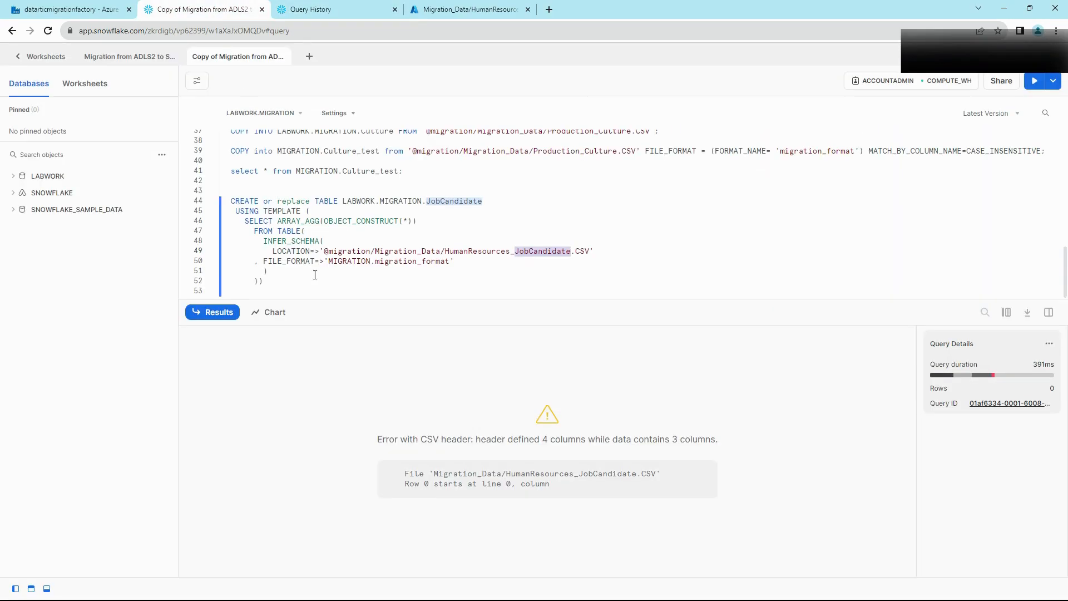
left_click(463, 249)
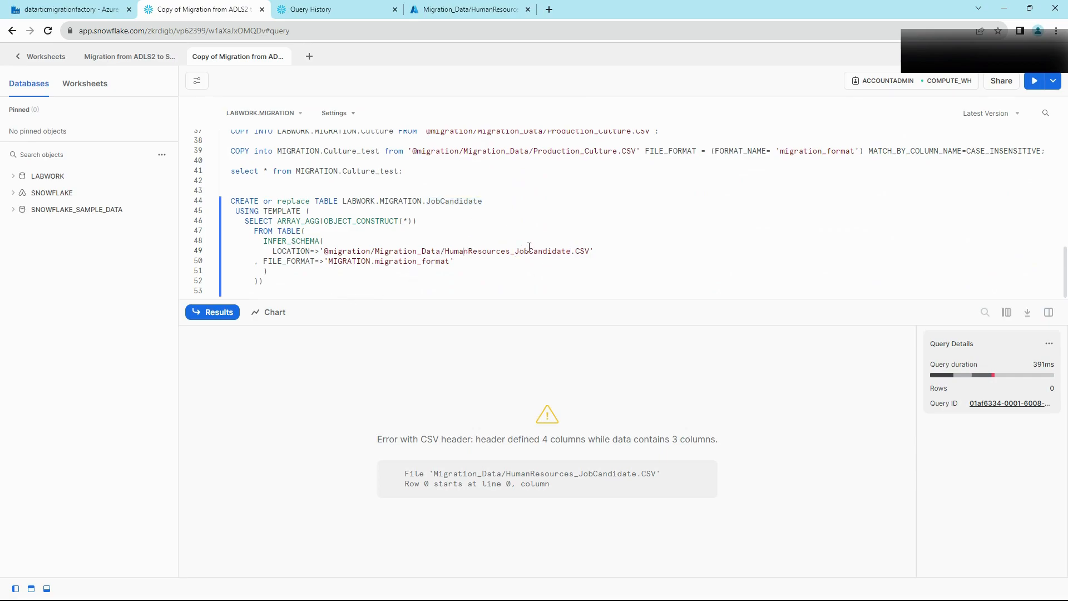
left_click_drag(446, 199, 492, 202)
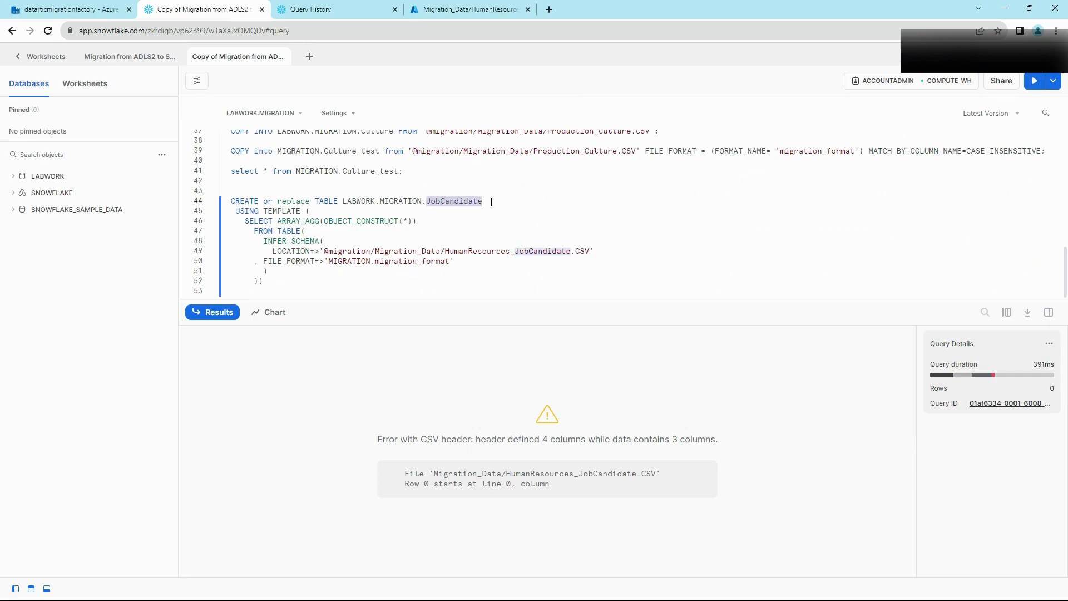
left_click(562, 251)
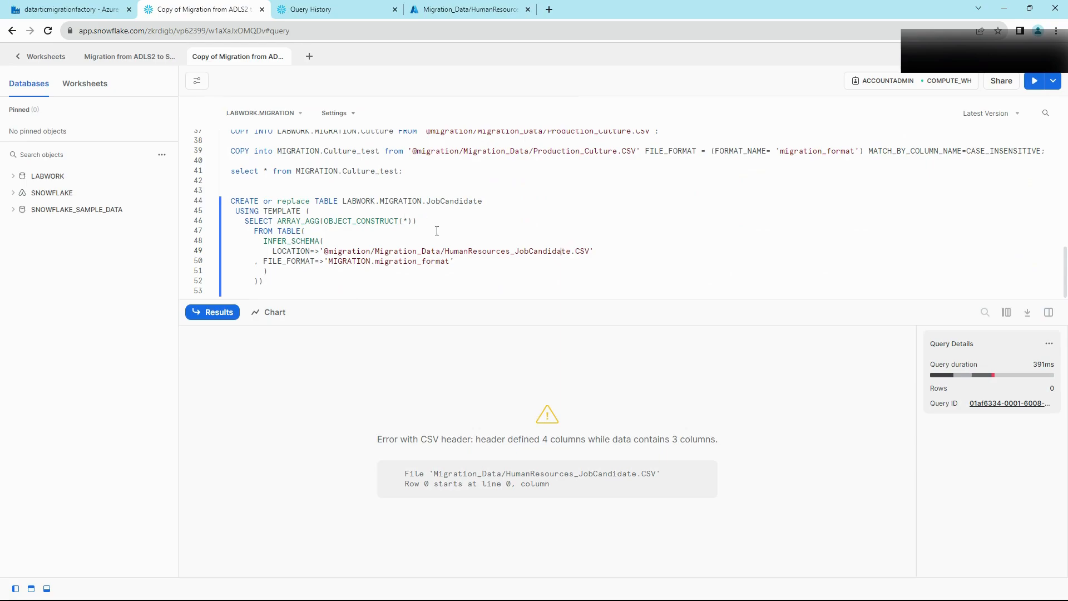
key("ctrl+Return")
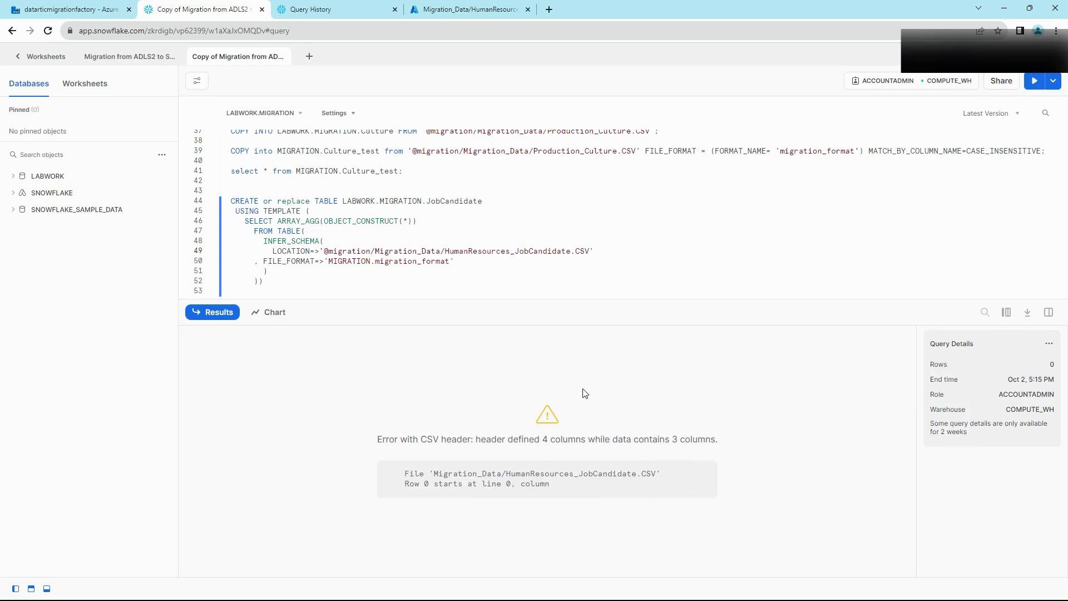
left_click_drag(570, 439, 545, 439)
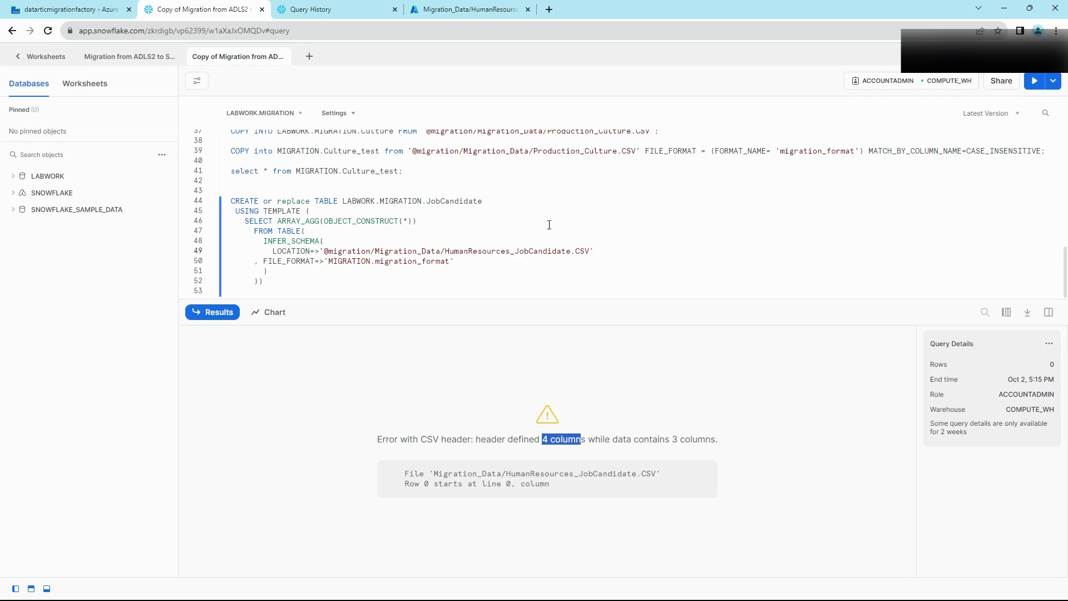
left_click(425, 12)
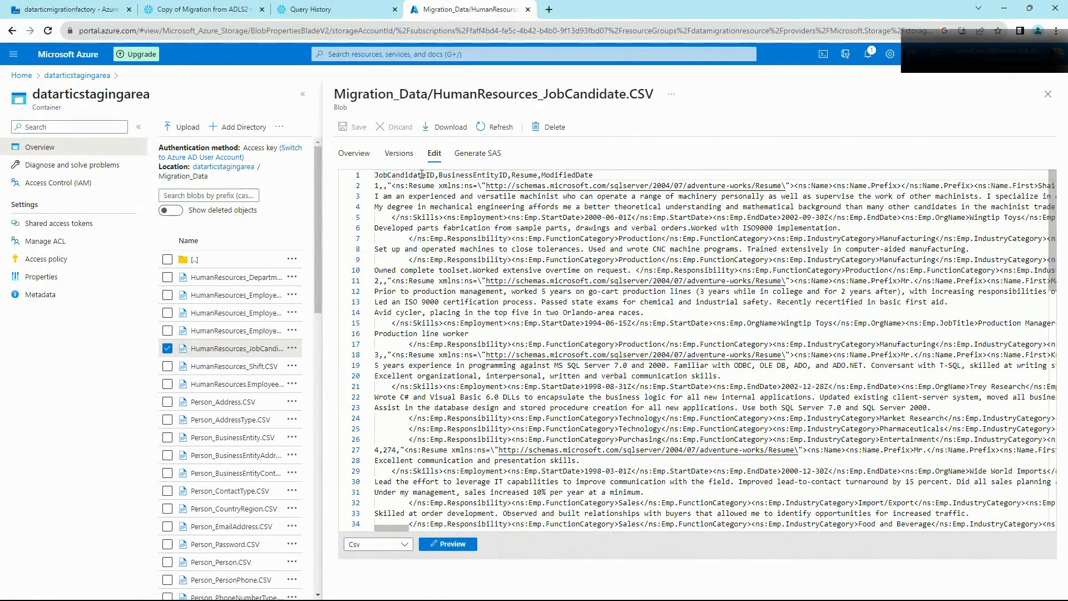
Step: Inspect the JobCandidate CSV's four-column header and the multi-line Resume XML in row 2
left_click_drag(593, 175, 378, 175)
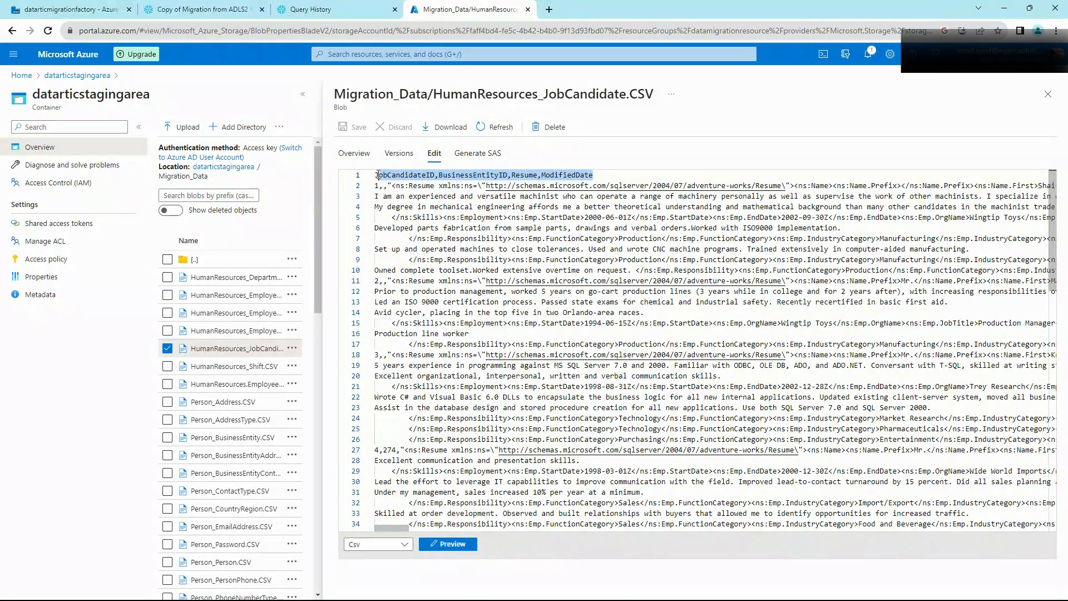
left_click(376, 186)
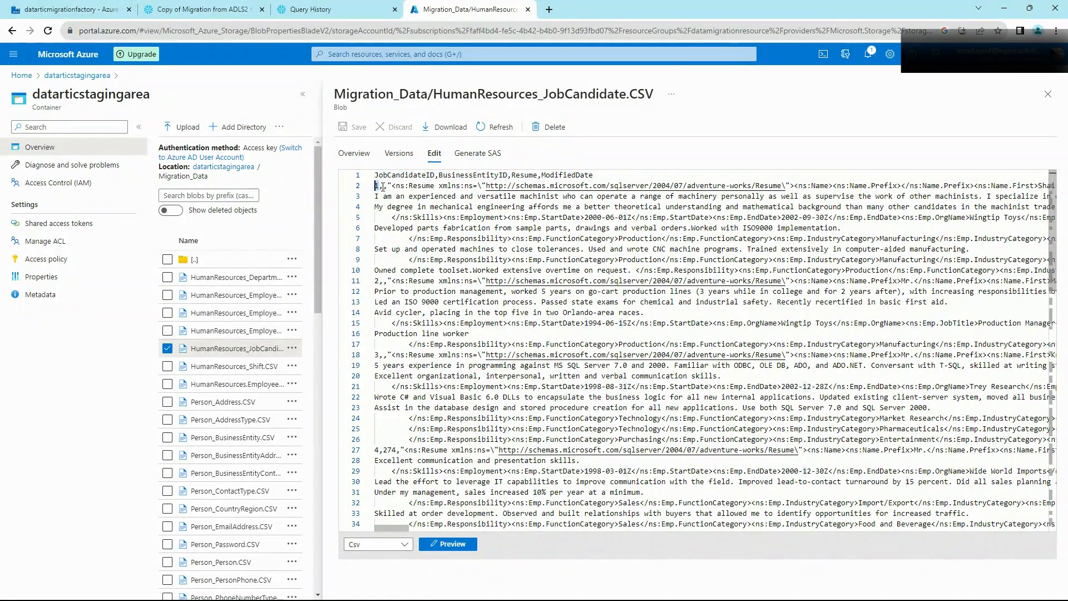
left_click(383, 187)
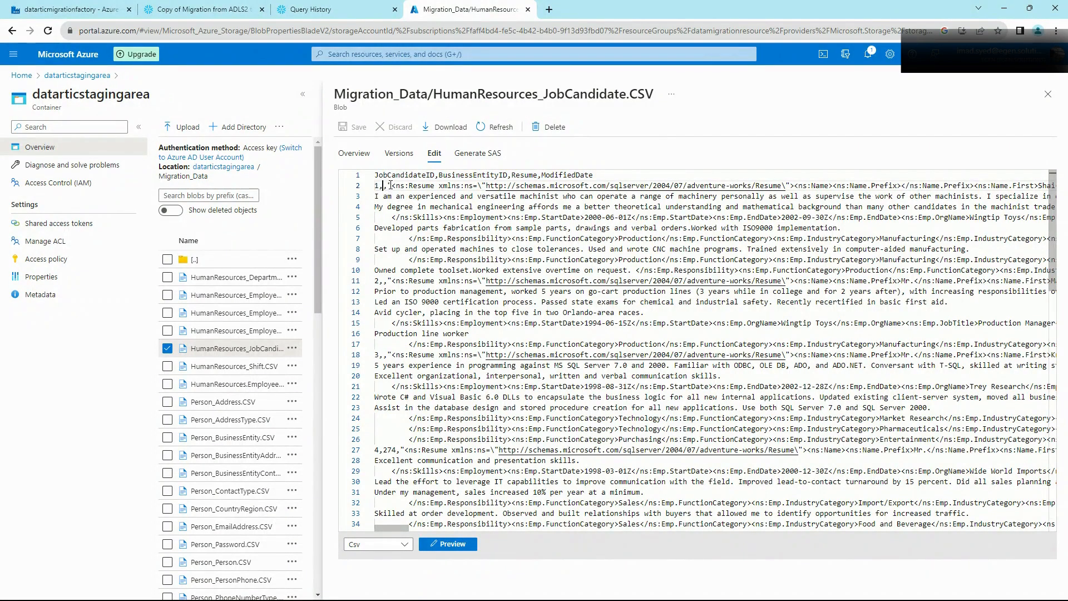
left_click_drag(392, 185, 388, 186)
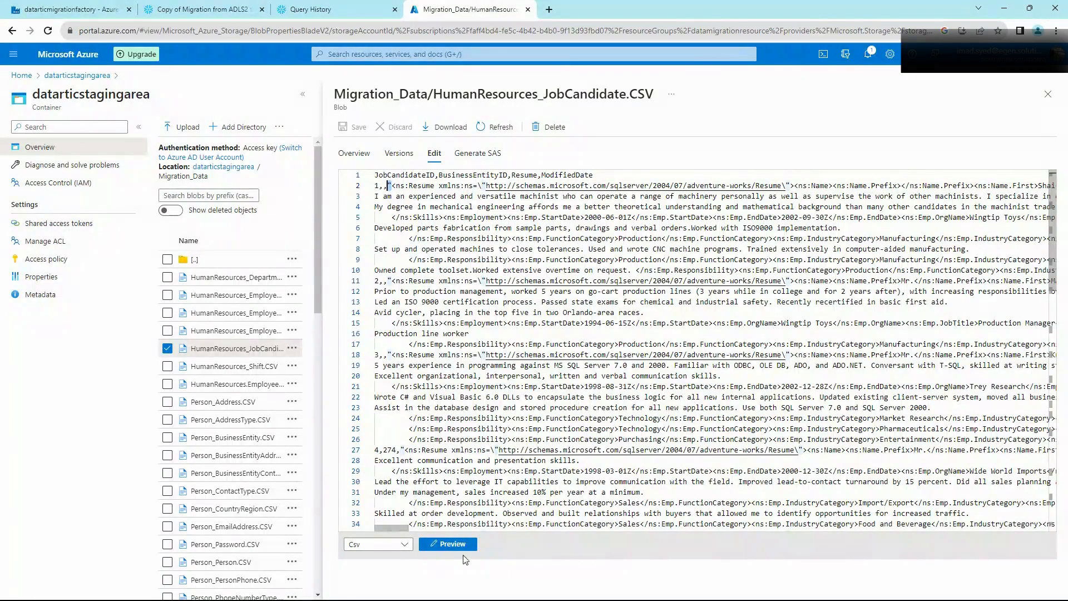
mouse_move(403, 529)
left_mouse_down()
mouse_move(440, 534)
mouse_move(390, 530)
left_mouse_up()
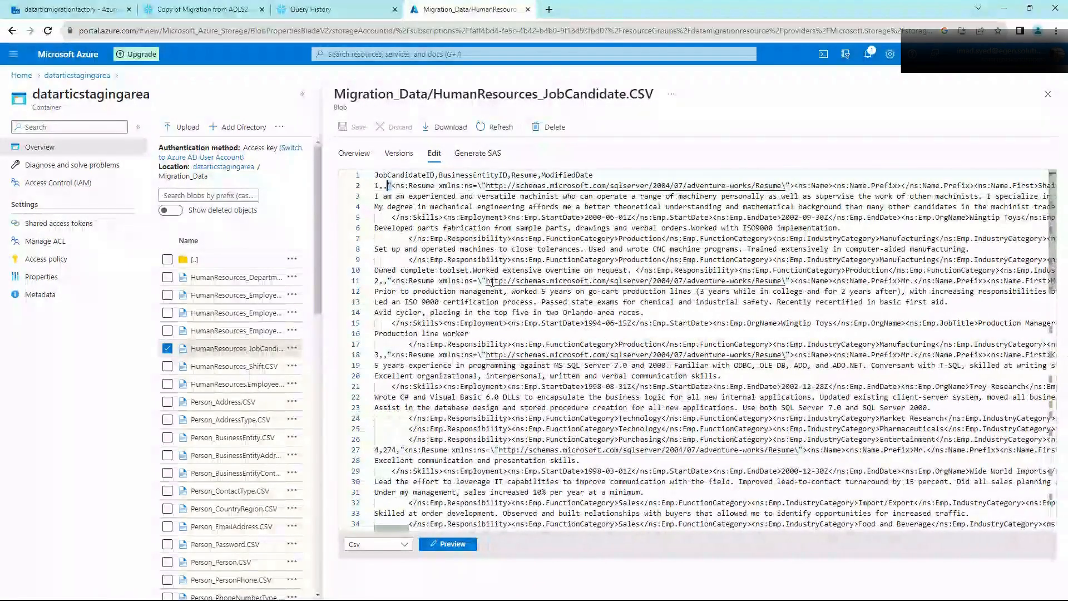
left_click(487, 238)
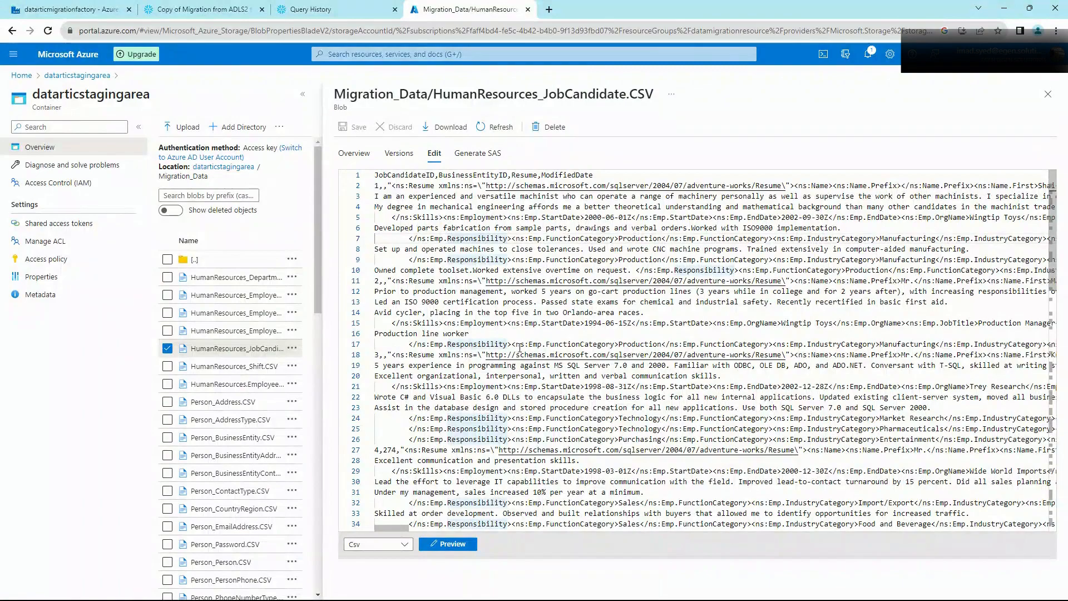
left_click(240, 8)
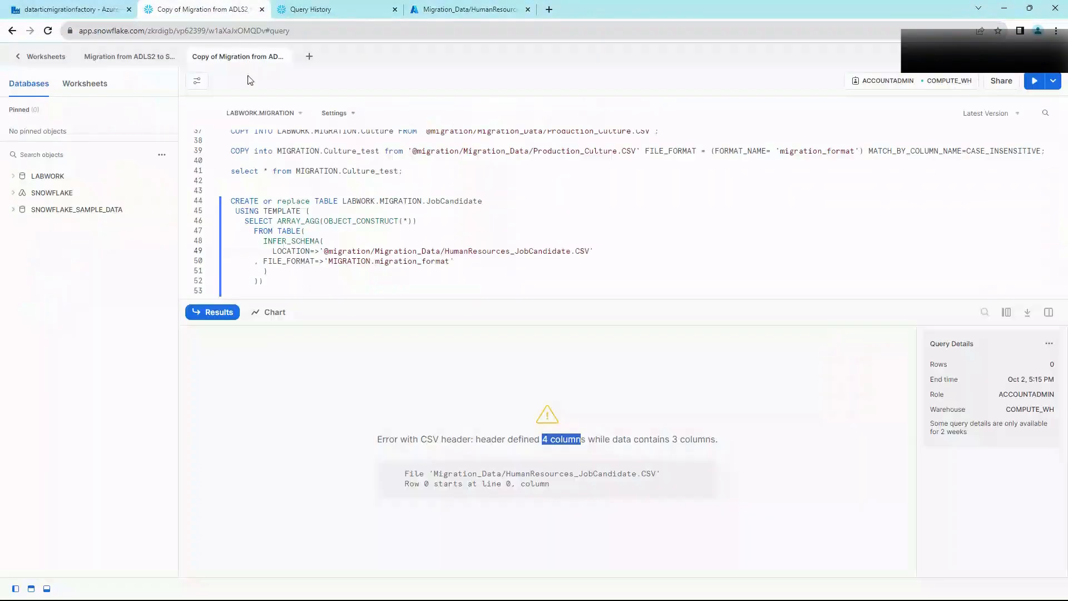
Step: Open the newest failed query's details in Query History, then return to the list
left_click(345, 8)
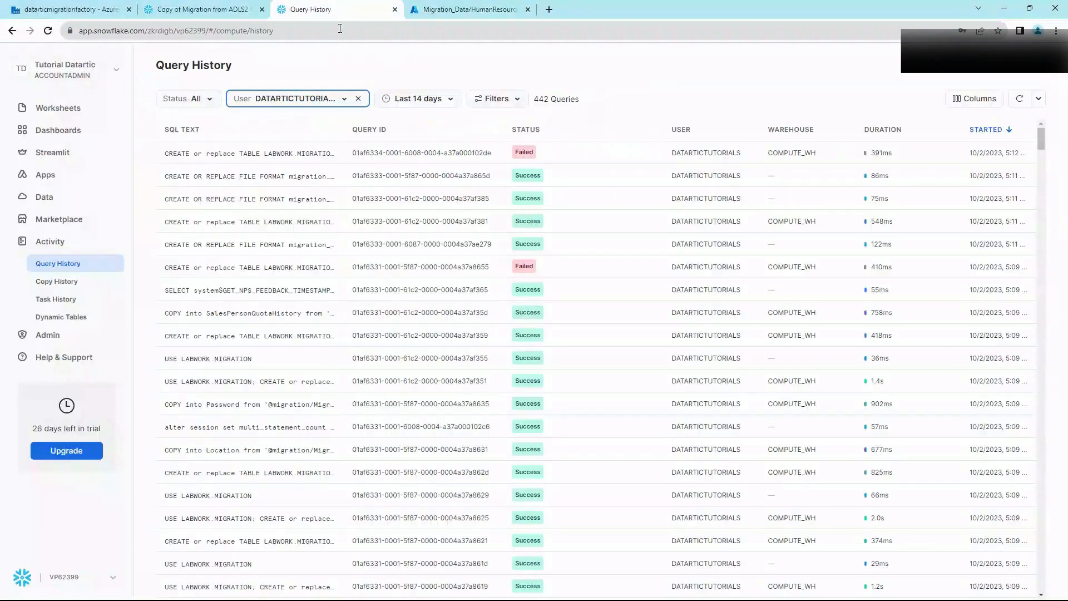
left_click(293, 156)
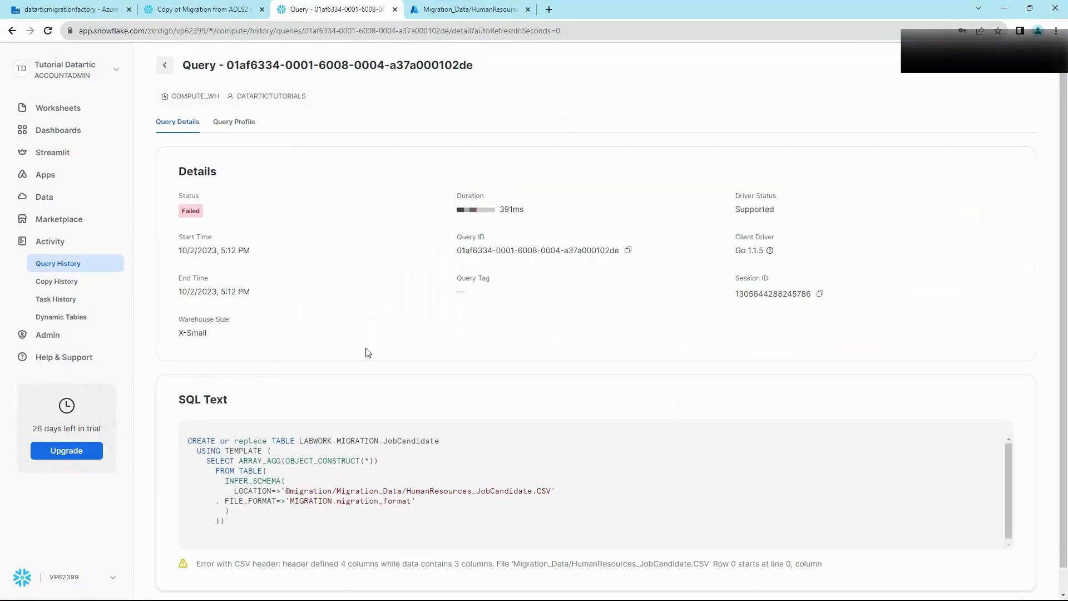
left_click(164, 65)
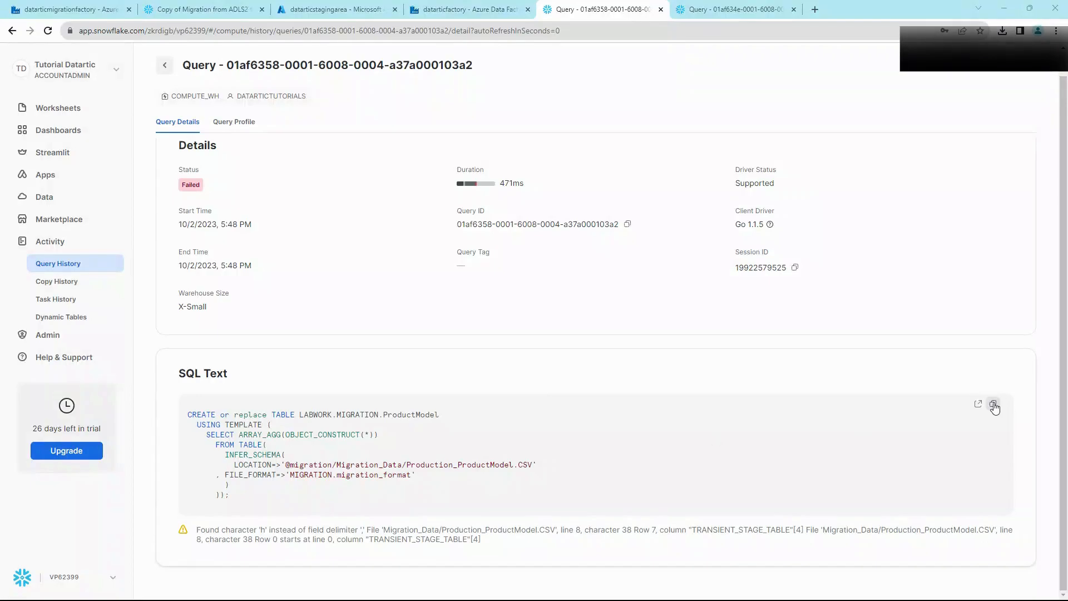
Step: Rerun the ProductModel CREATE TABLE and read its 6-header versus 5-data column error
left_click(177, 9)
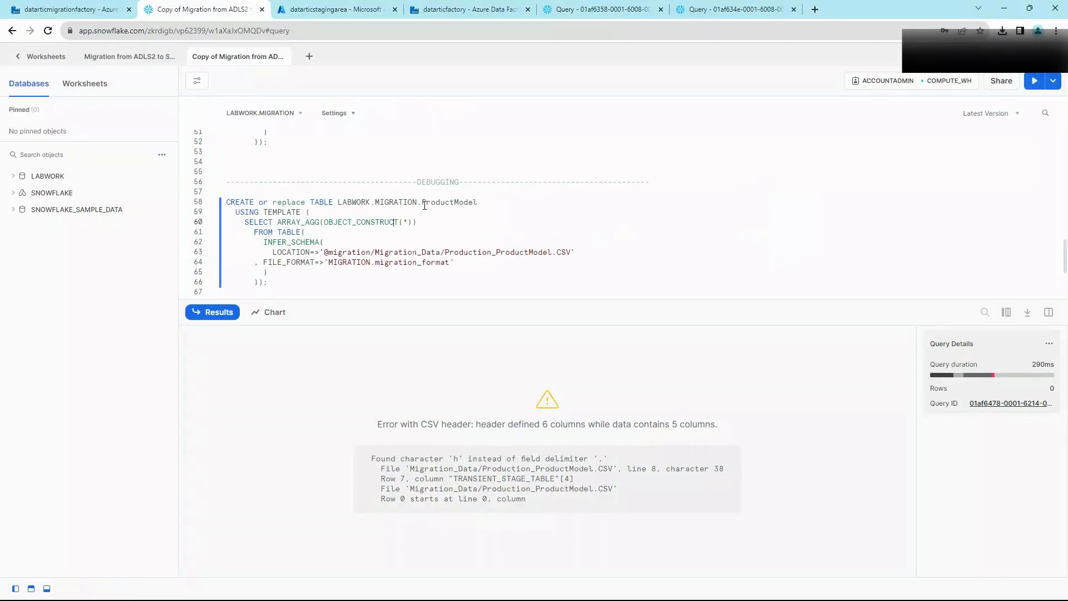
key("ctrl+Return")
left_click_drag(476, 425, 524, 426)
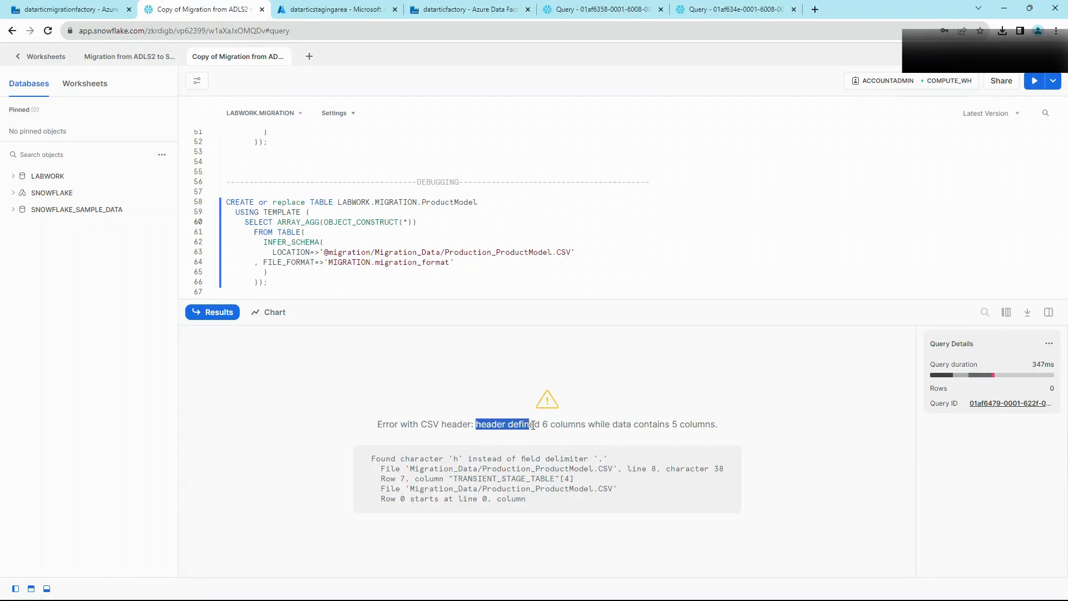
left_click(572, 425)
left_click_drag(726, 426, 603, 426)
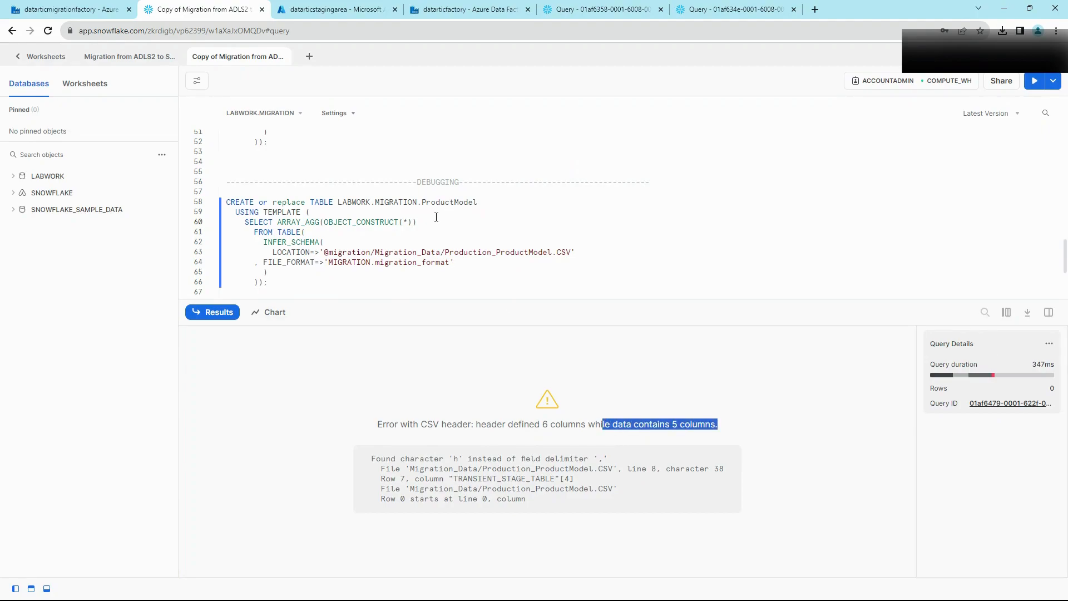
Step: Run the select top 10 query on the raw Production_ProductModel.CSV file
scroll(437, 217, "down", 3)
scroll(443, 264, "up", 1)
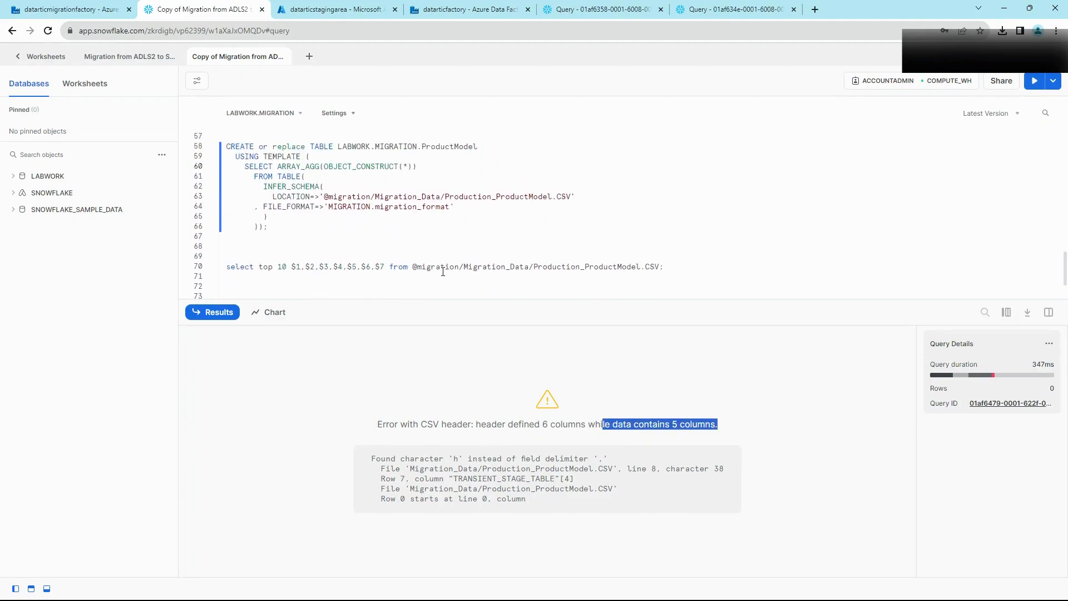
left_click(442, 271)
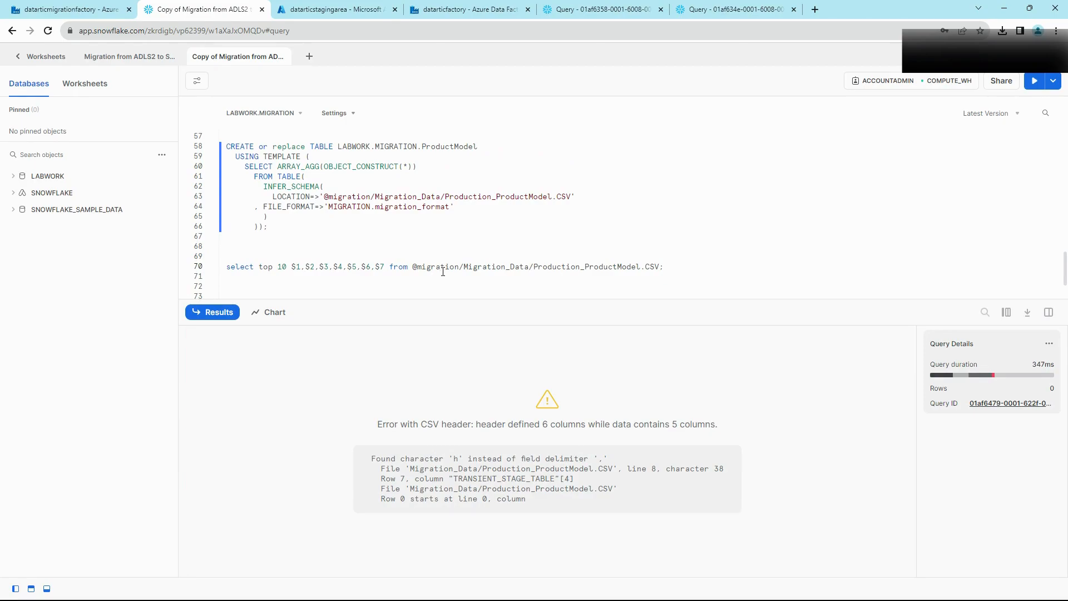
key("ctrl+Return")
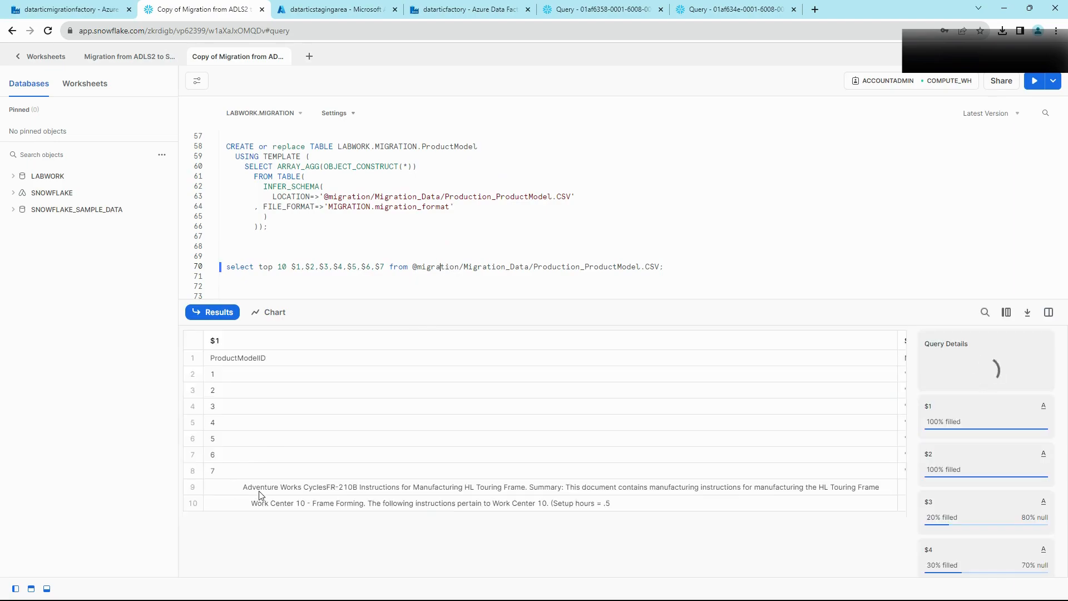
Step: Scroll the raw results and view row 8's full $4 Instructions value spilling into later rows
left_click_drag(295, 514, 223, 514)
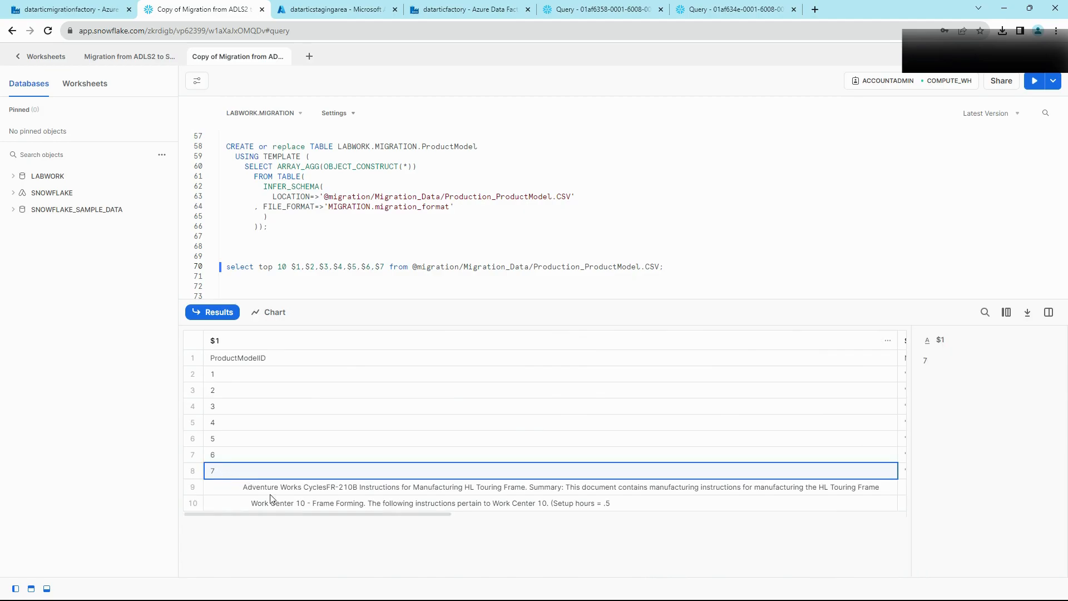
left_click_drag(297, 513, 703, 515)
left_click(664, 473)
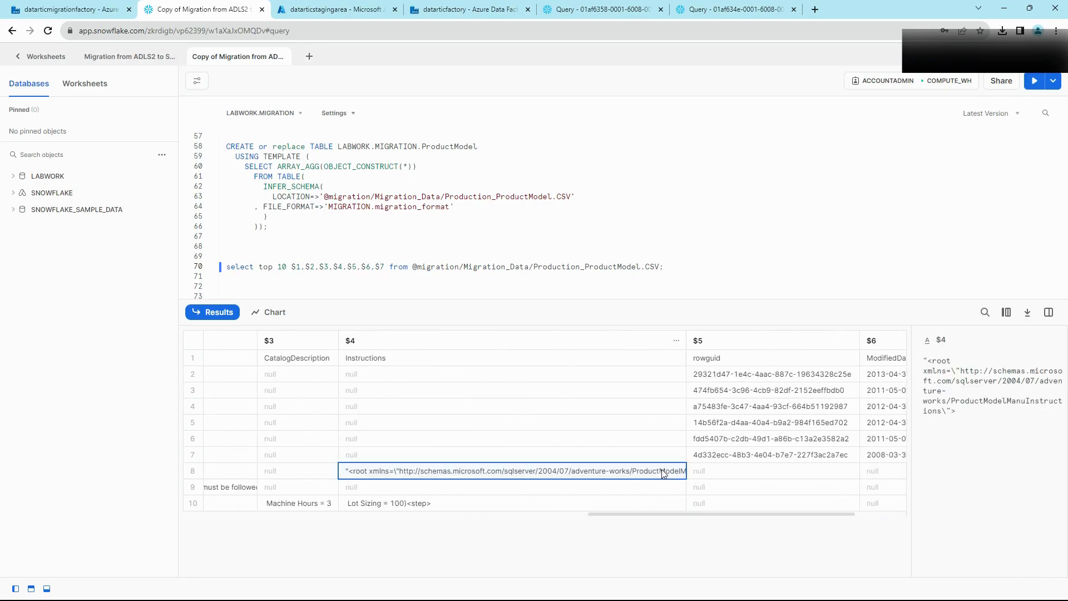
left_click(333, 10)
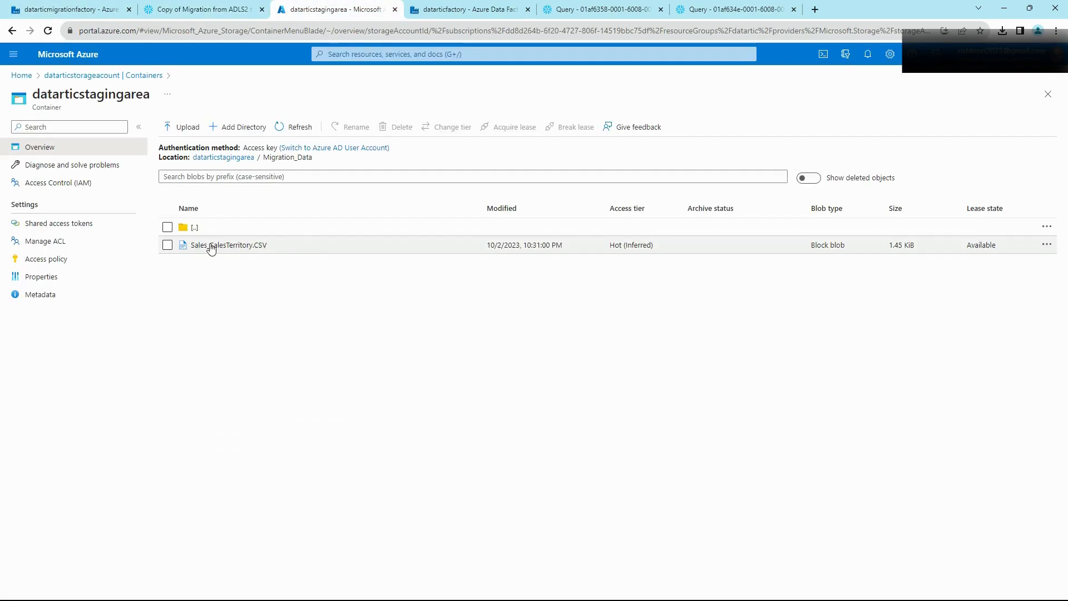
Step: Refresh Migration_Data and open Production_ProductModel.CSV with View/edit
left_click(297, 129)
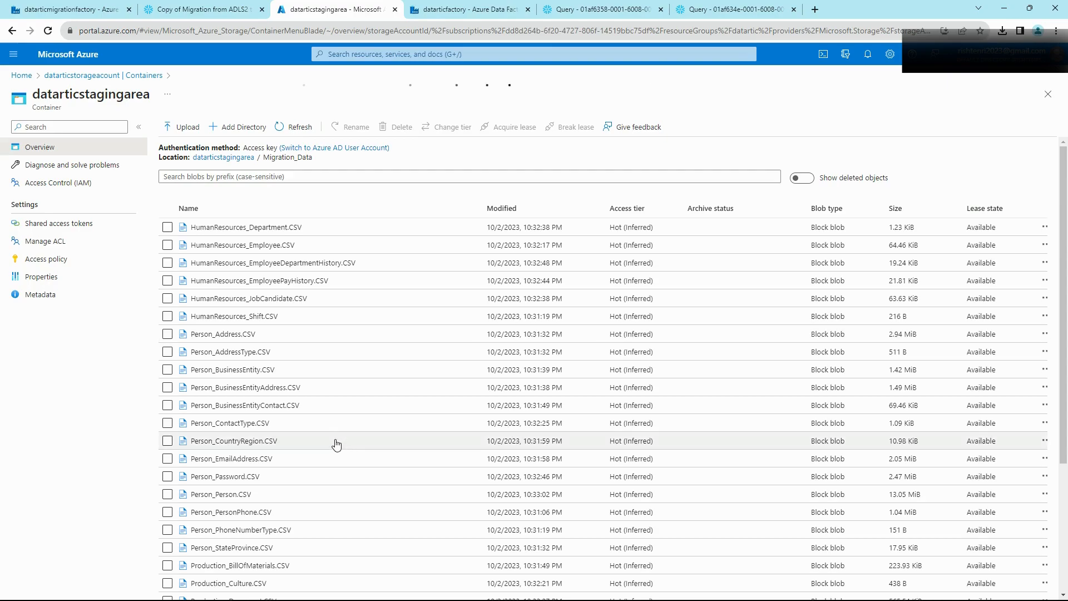
scroll(336, 443, "down", 3)
scroll(345, 441, "down", 3)
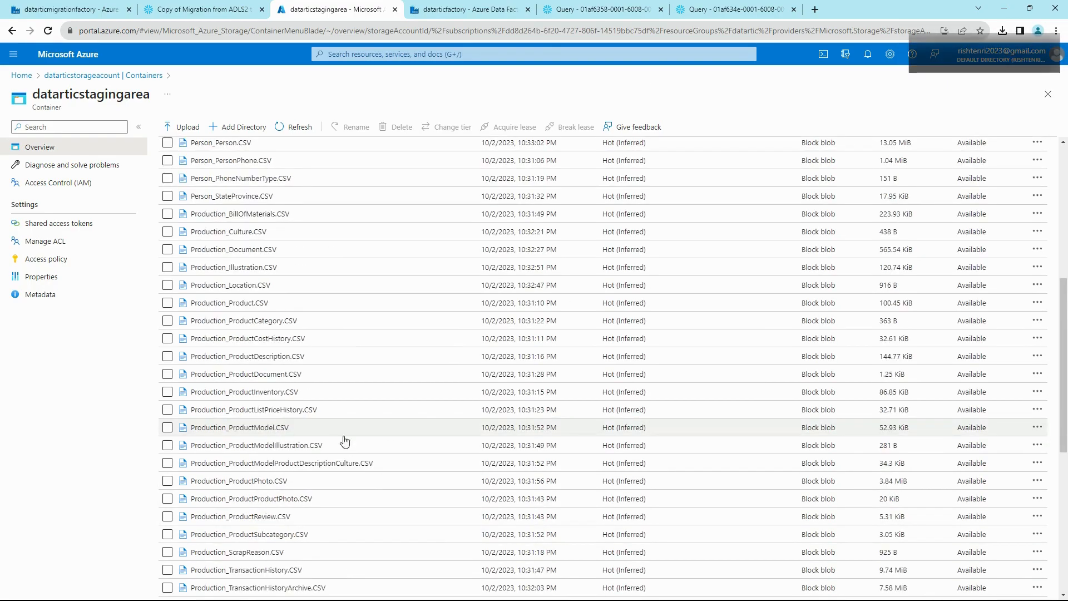
left_click(478, 433)
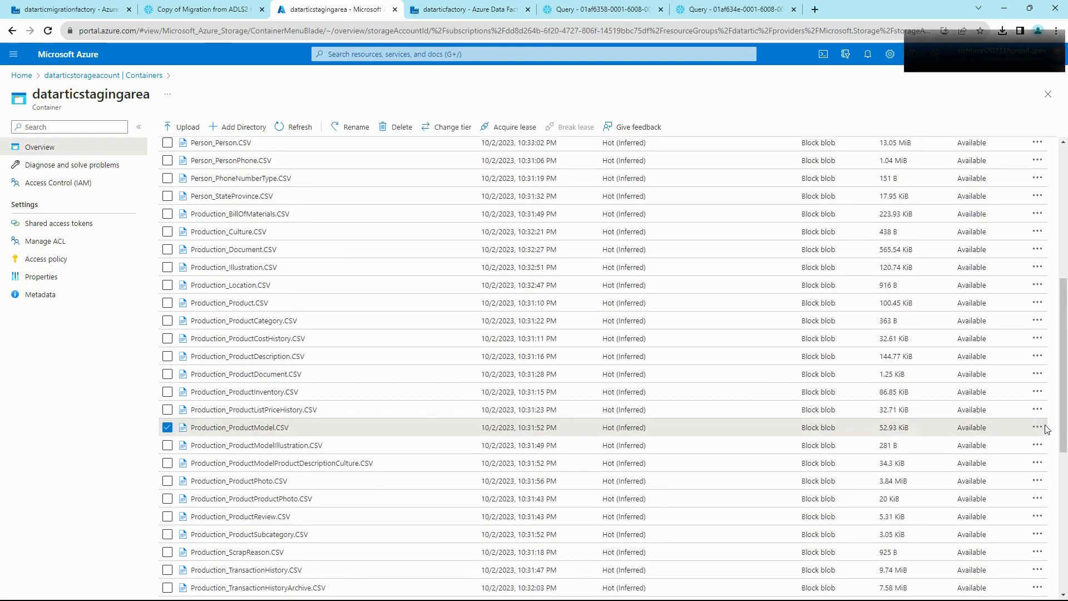
left_click(1038, 428)
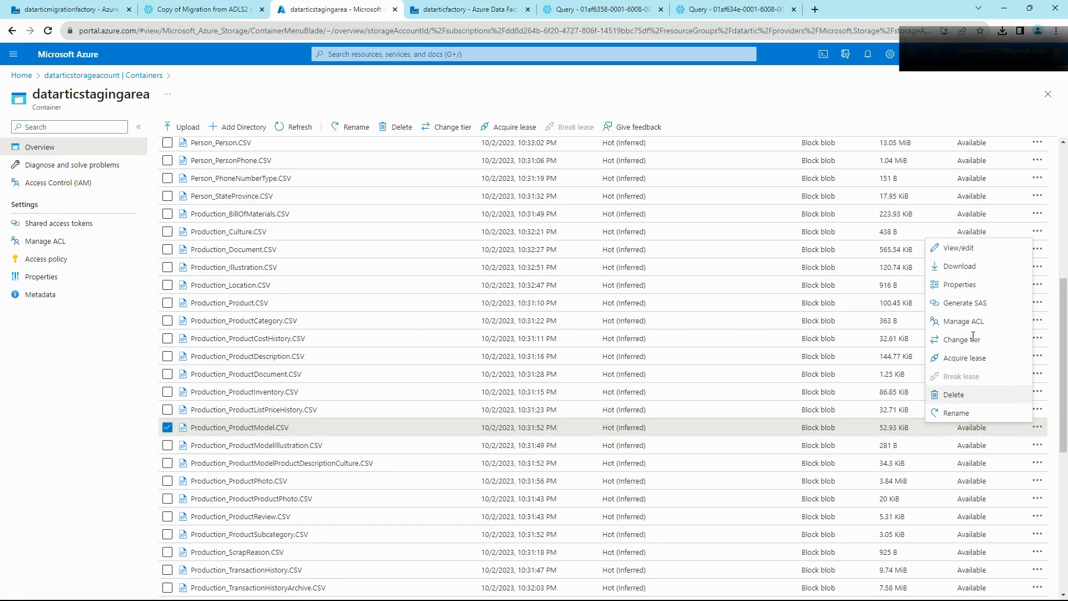
left_click(958, 248)
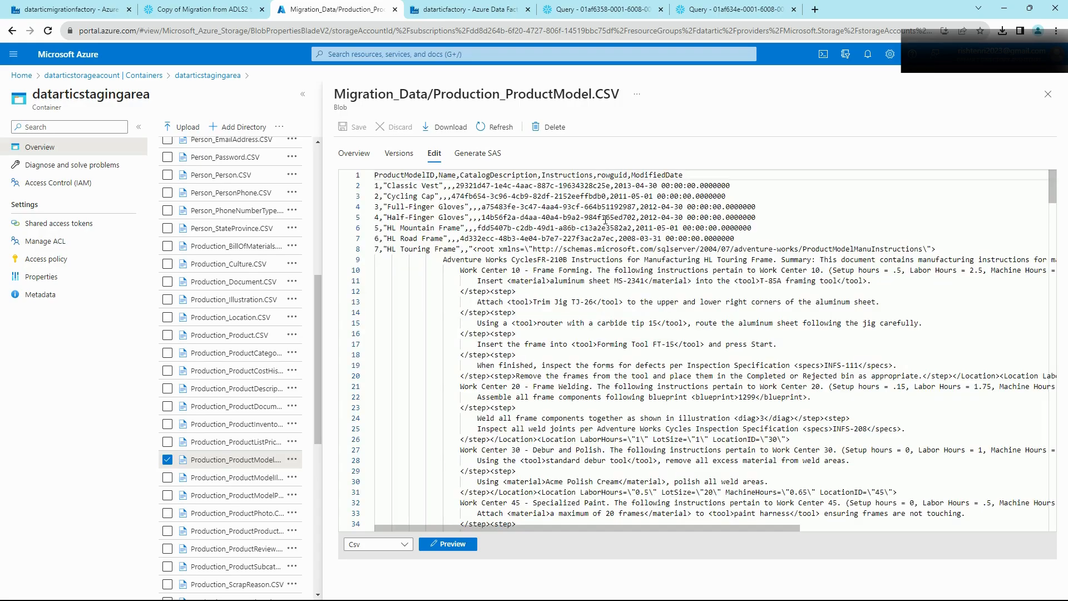
Step: Inspect the quoted Classic Vest value on line 2 of the ProductModel CSV
left_click(384, 185)
left_click(440, 186)
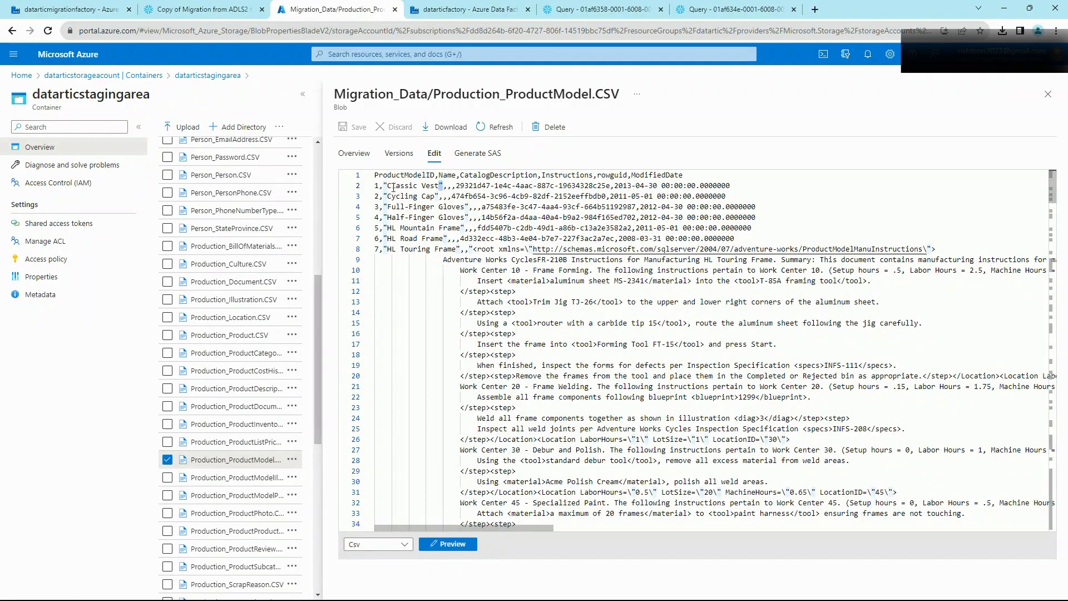
left_click_drag(388, 186, 438, 185)
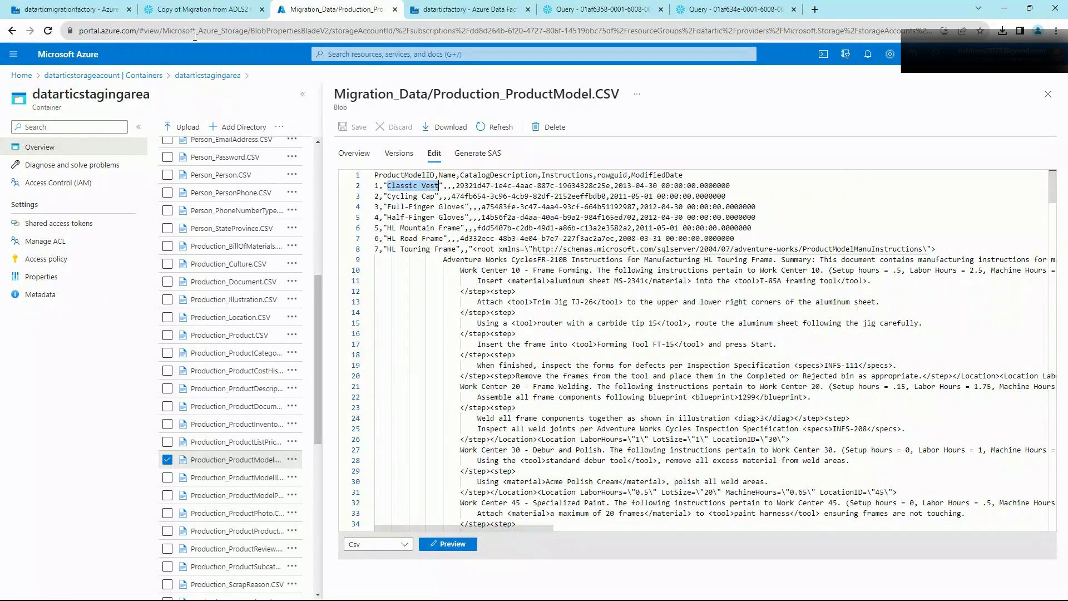
left_click(195, 10)
scroll(325, 247, "up", 6)
scroll(326, 245, "up", 5)
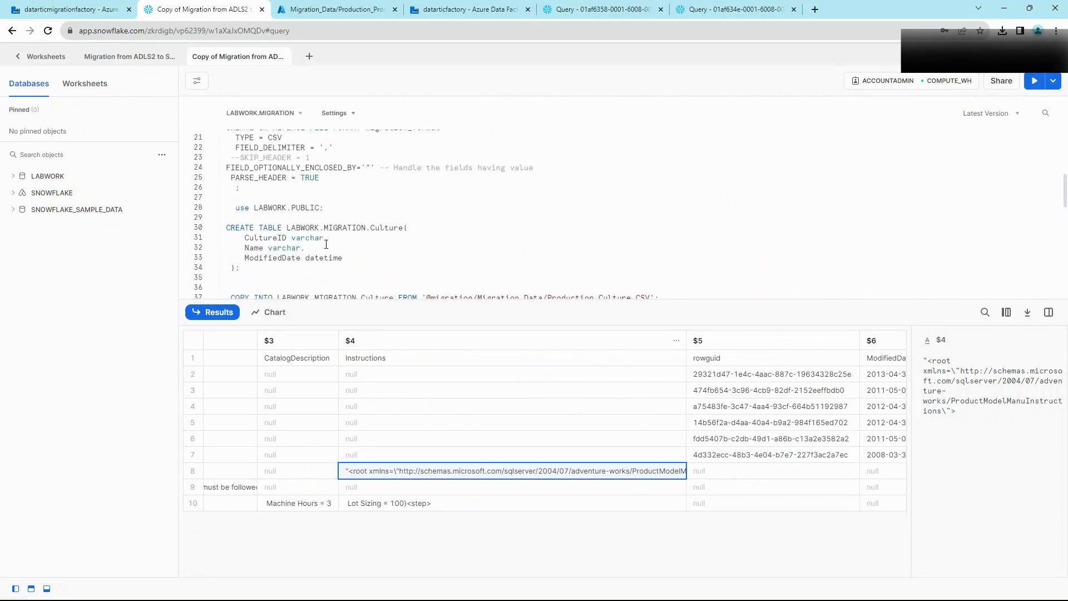
scroll(326, 244, "down", 2)
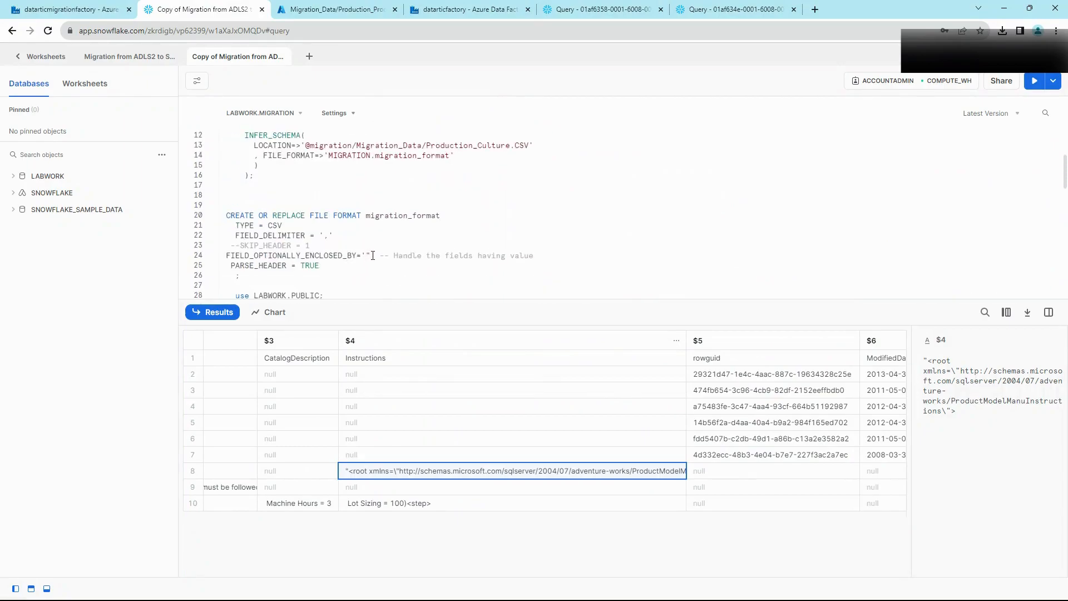
left_click_drag(367, 256, 361, 255)
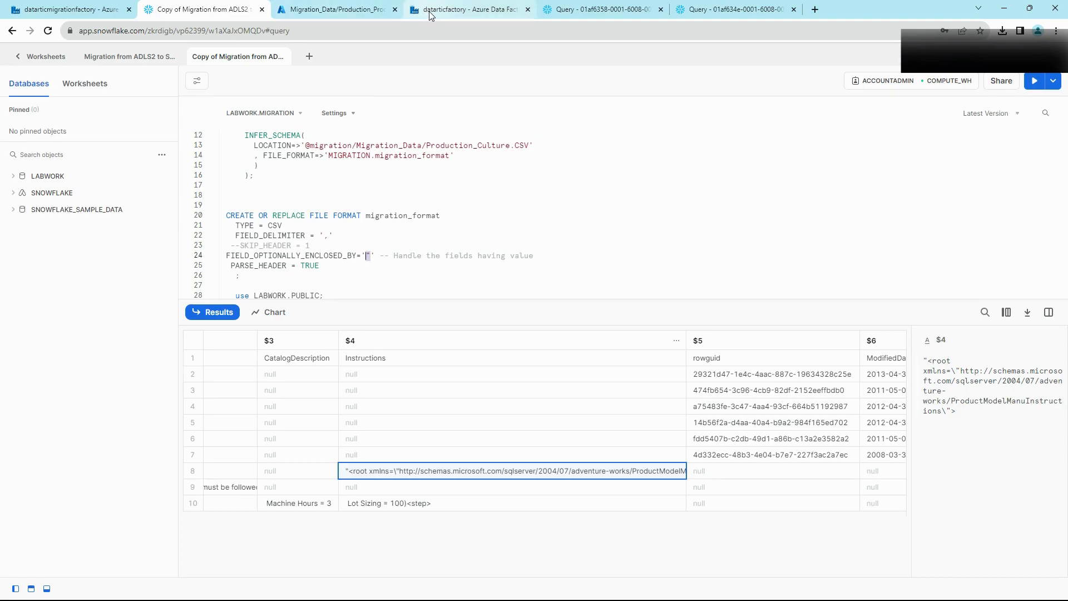
left_click(310, 12)
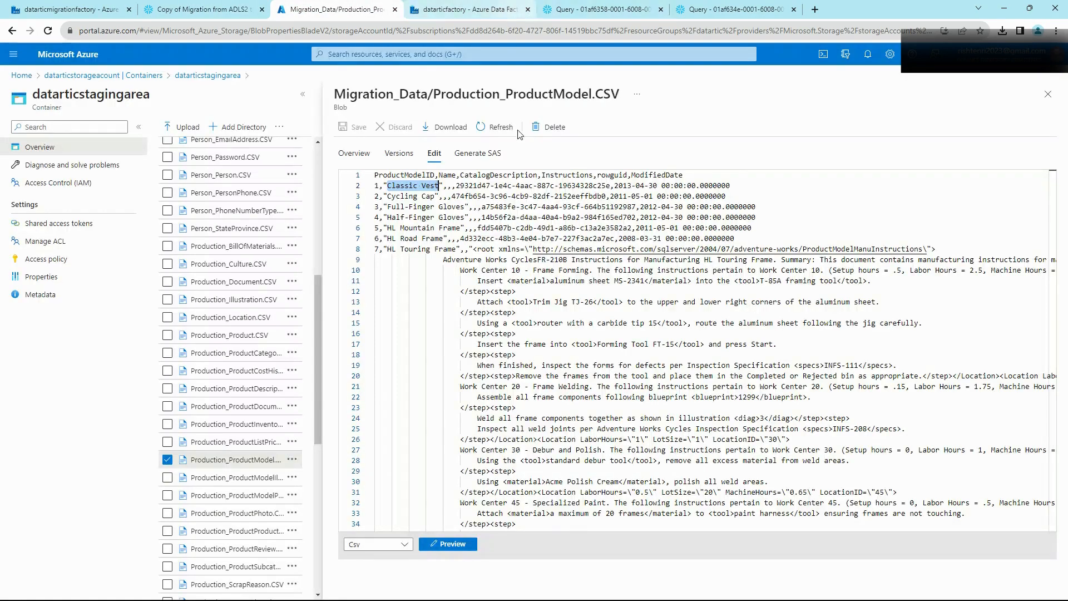
left_click(432, 187)
left_click_drag(443, 185, 383, 185)
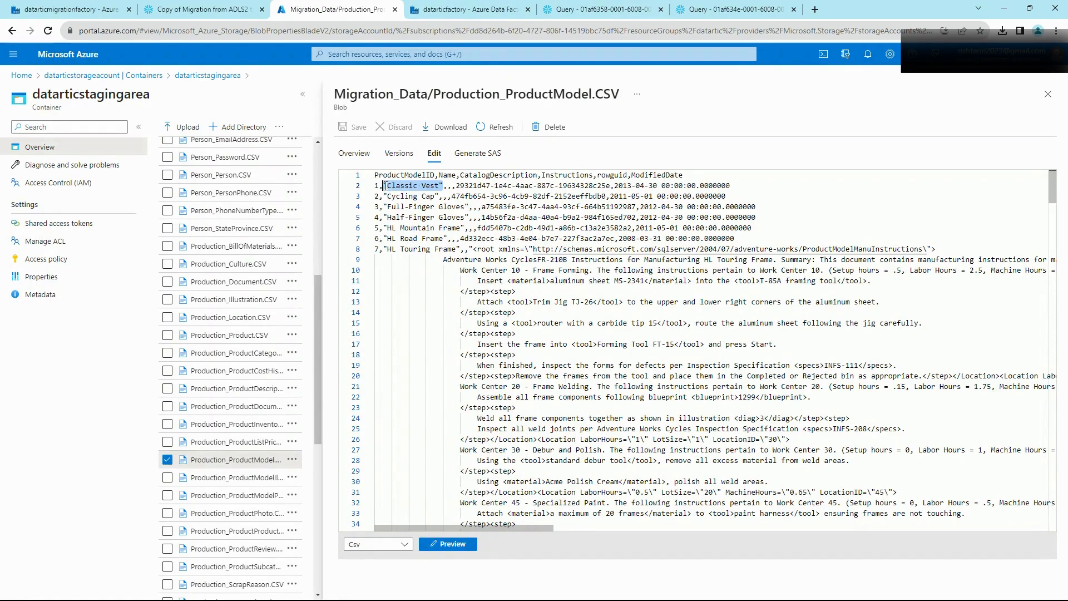
left_click(383, 186)
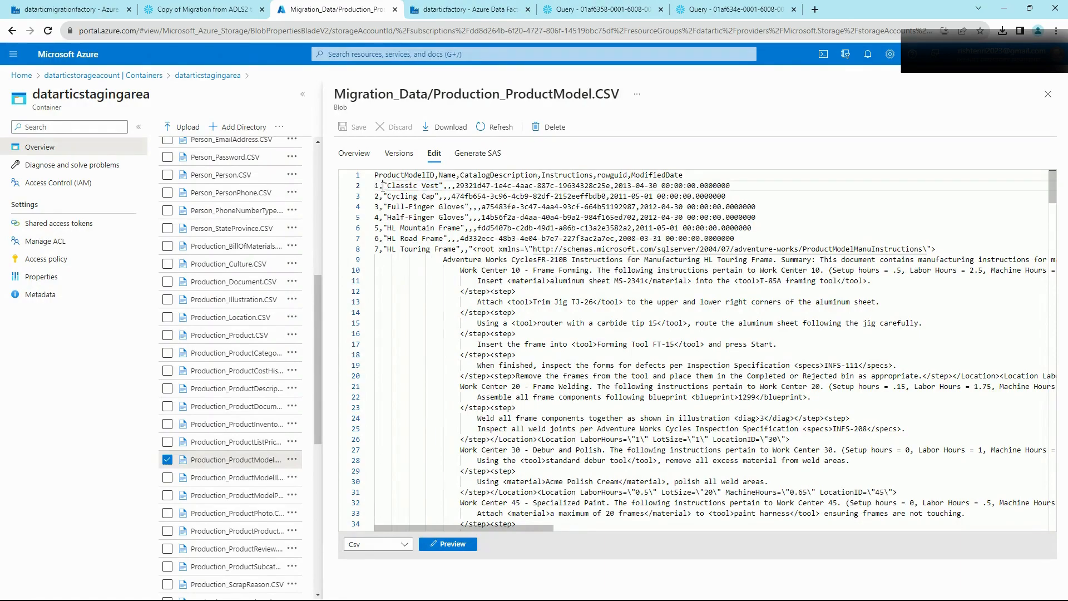
double_click(381, 188)
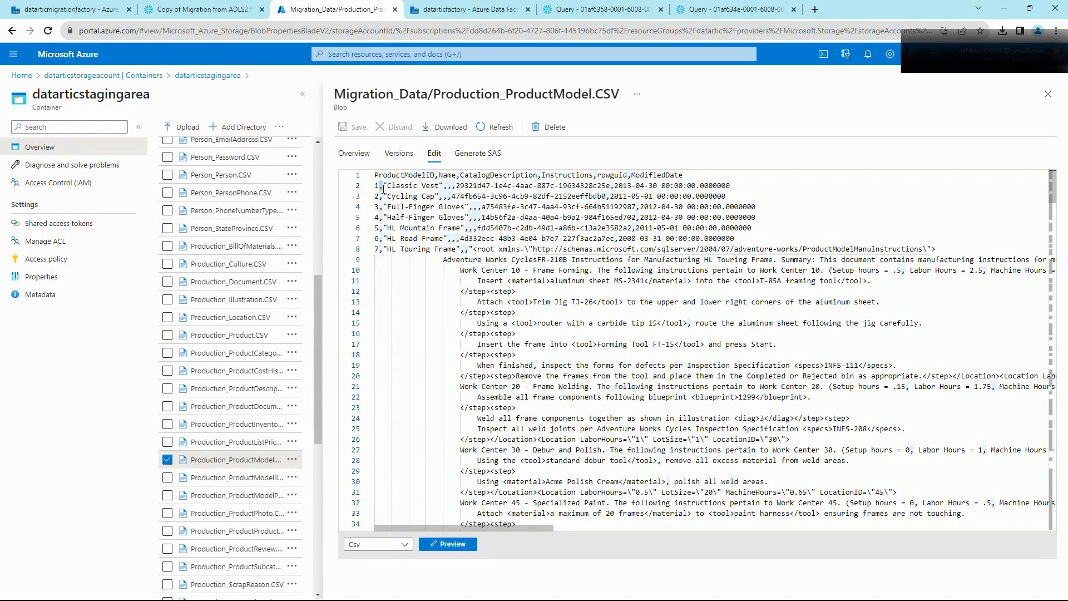
left_click(384, 188)
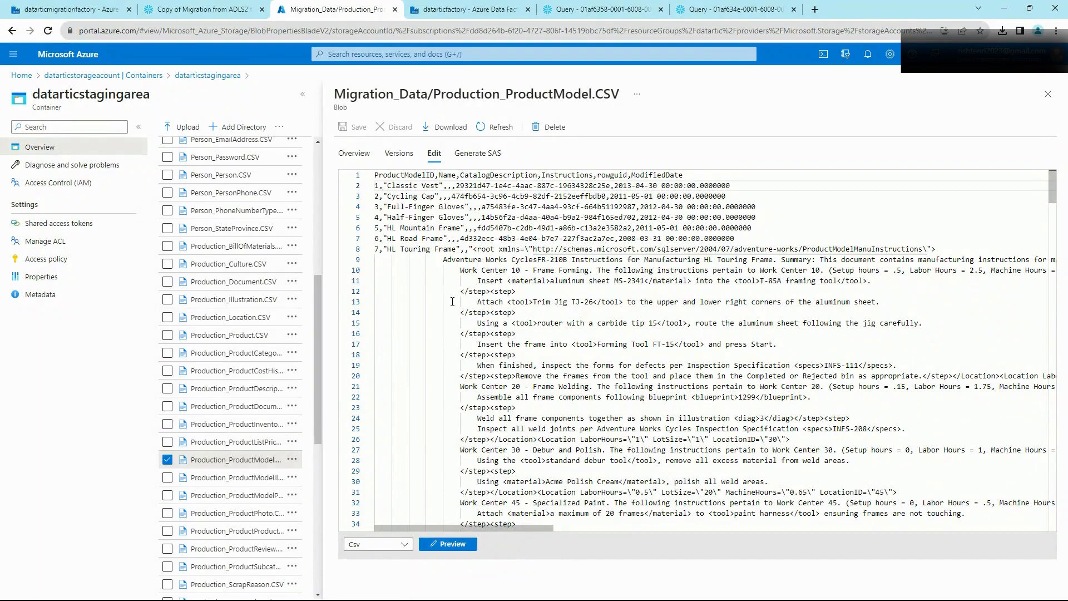
left_click(197, 9)
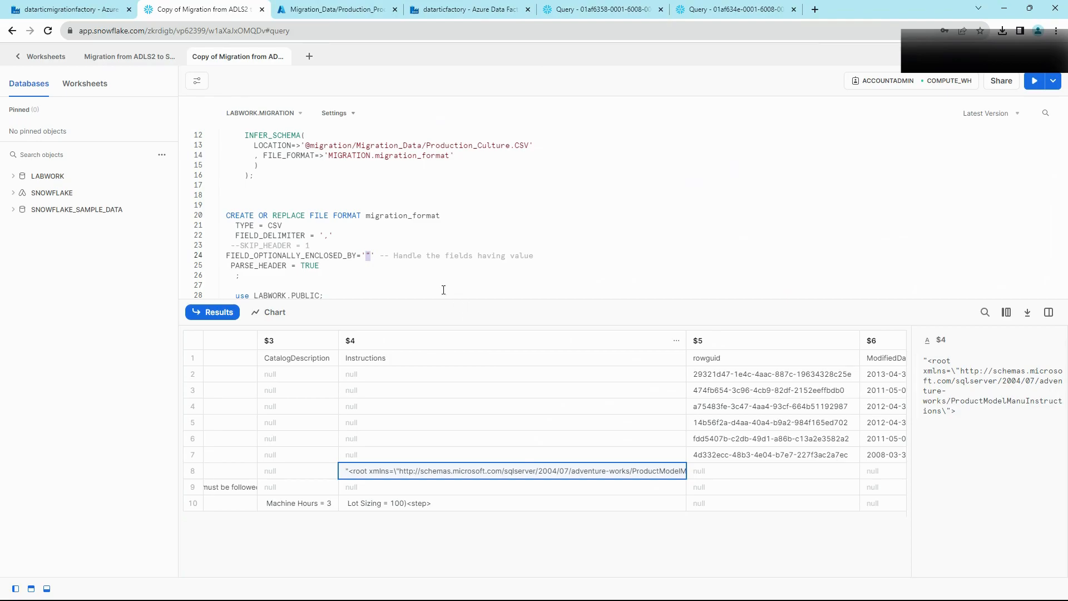
Step: Rerun the ProductModel INFER_SCHEMA and read the 'h' instead of delimiter error at line 8
scroll(432, 254, "down", 10)
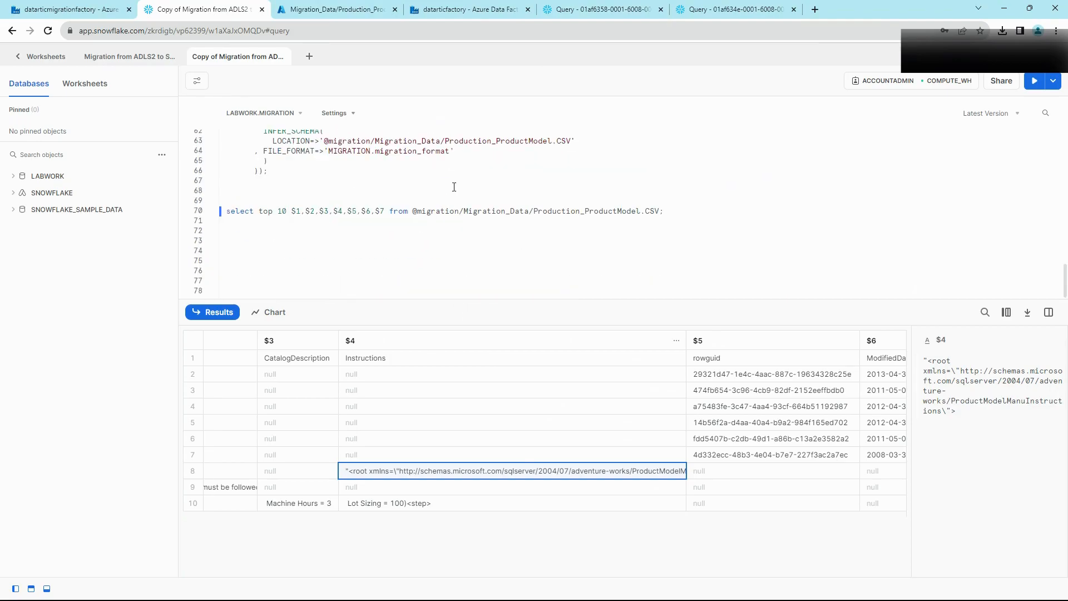
left_click(454, 150)
key("ctrl+Return")
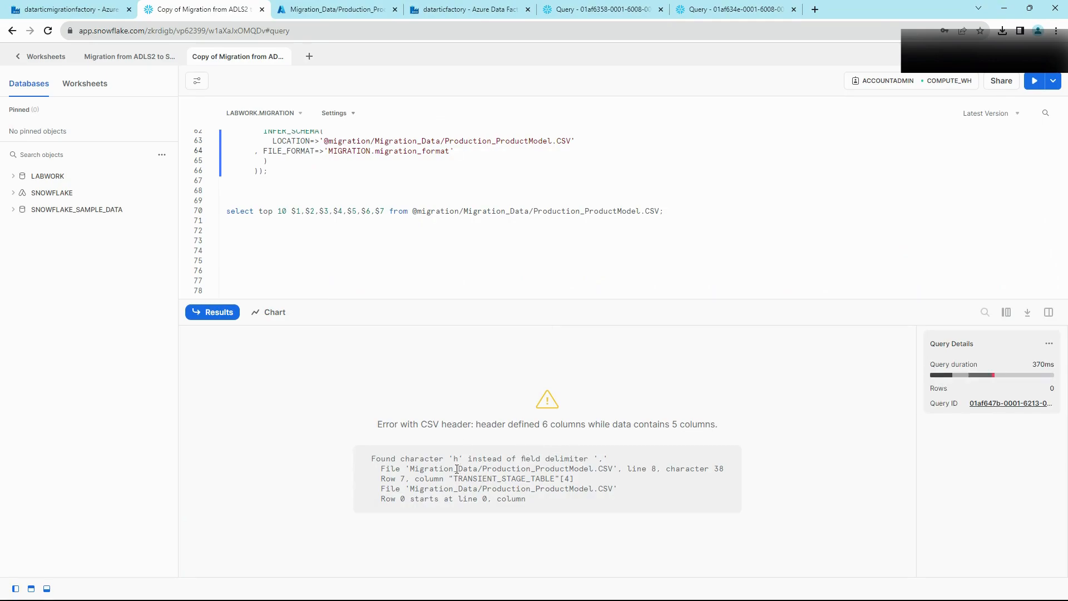
left_click_drag(462, 459, 452, 459)
left_click_drag(609, 461, 583, 461)
left_click_drag(656, 468, 637, 468)
left_click(337, 9)
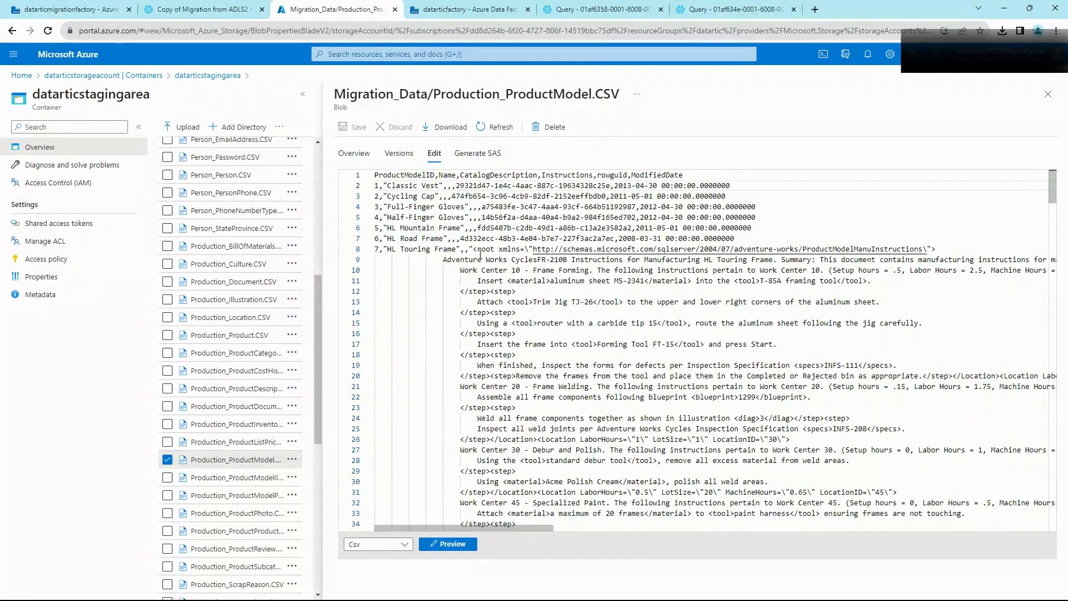
left_click(533, 248)
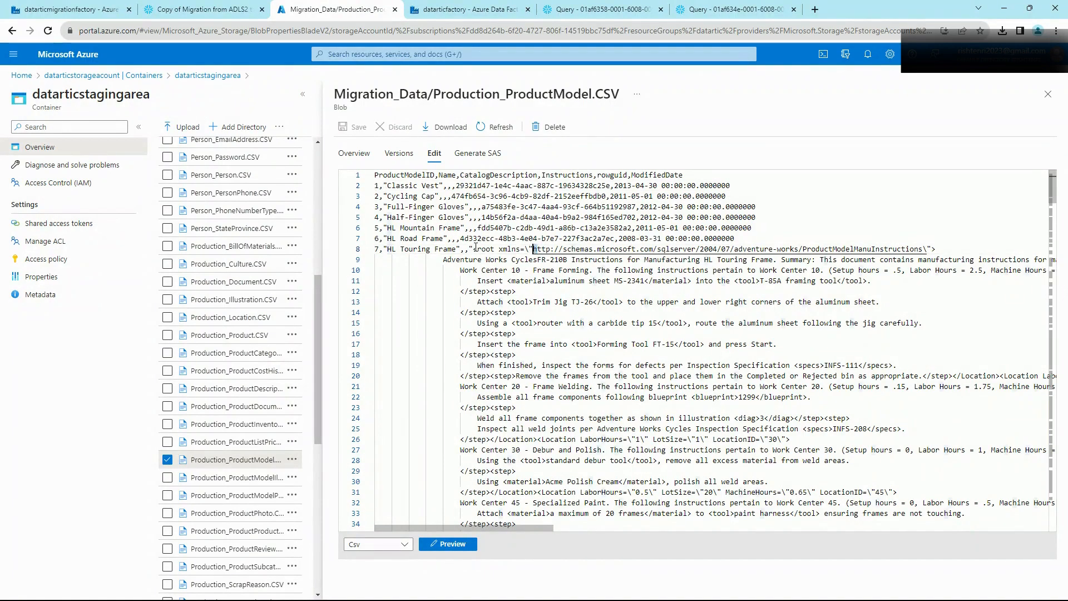
left_click(470, 248)
left_click_drag(530, 248, 474, 250)
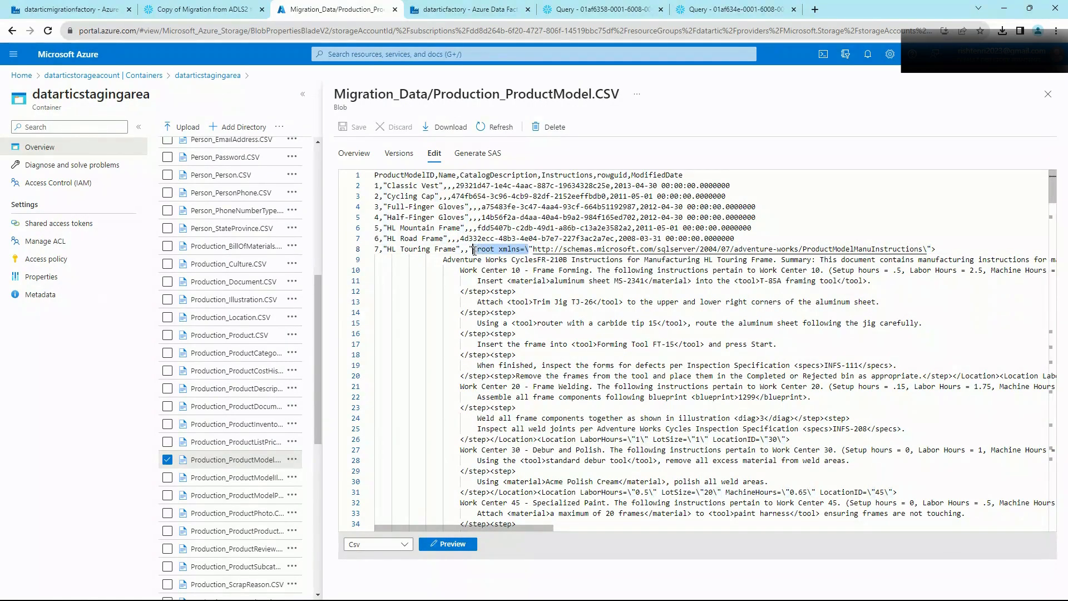
left_click(533, 249)
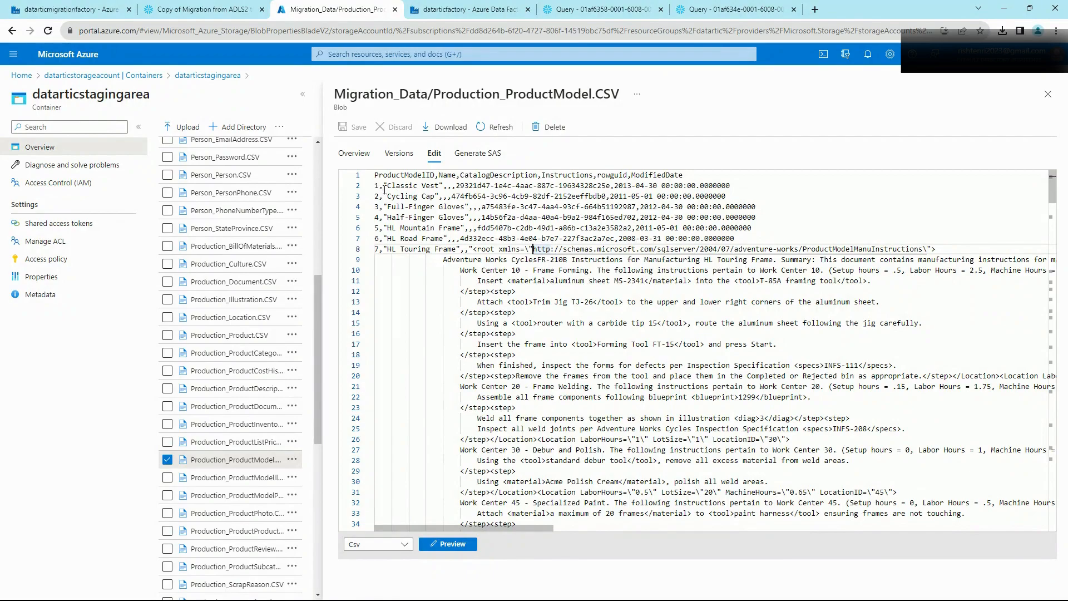
Step: Select the comma after the first ID on line 2 of the ProductModel CSV
left_click(383, 188)
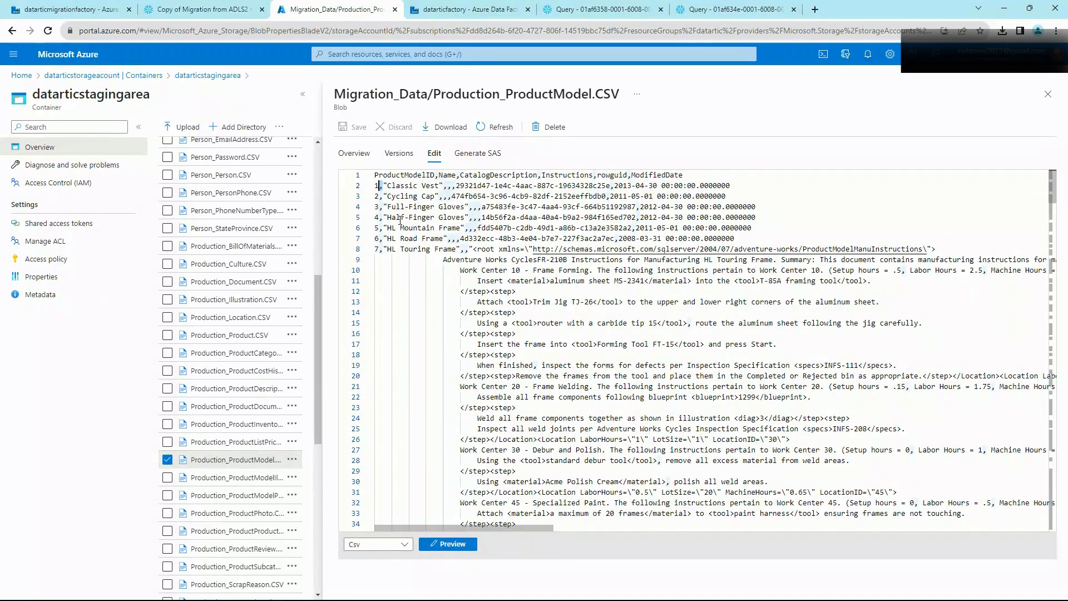
left_click(387, 185)
left_click_drag(383, 184, 380, 185)
Step: Change the copy activity's sink dataset, Employee_Table_dataset, to use a Pipe (|) column delimiter
left_click(434, 10)
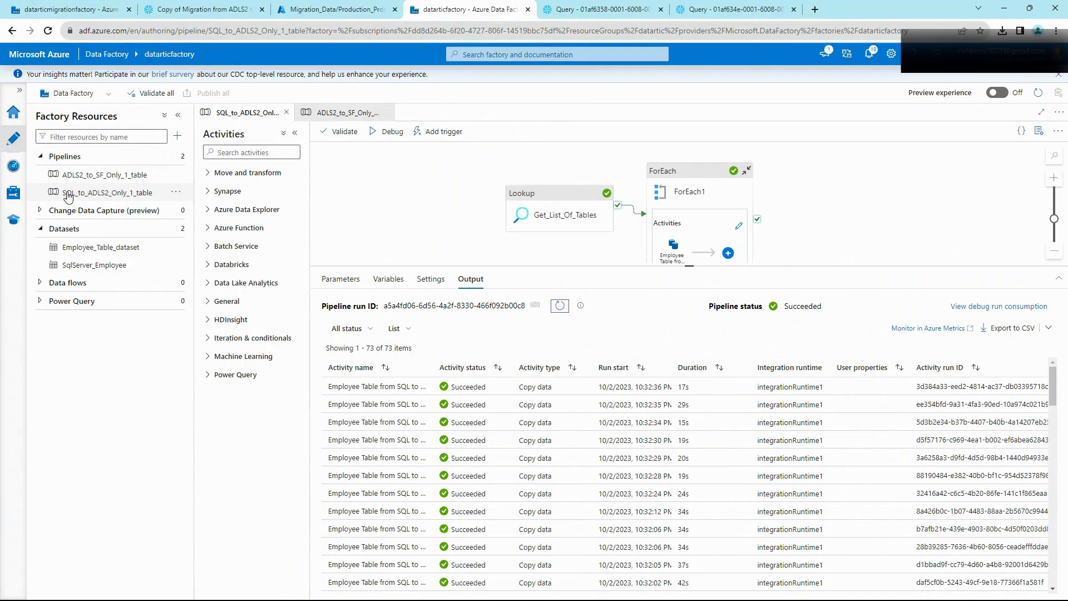
left_click(672, 243)
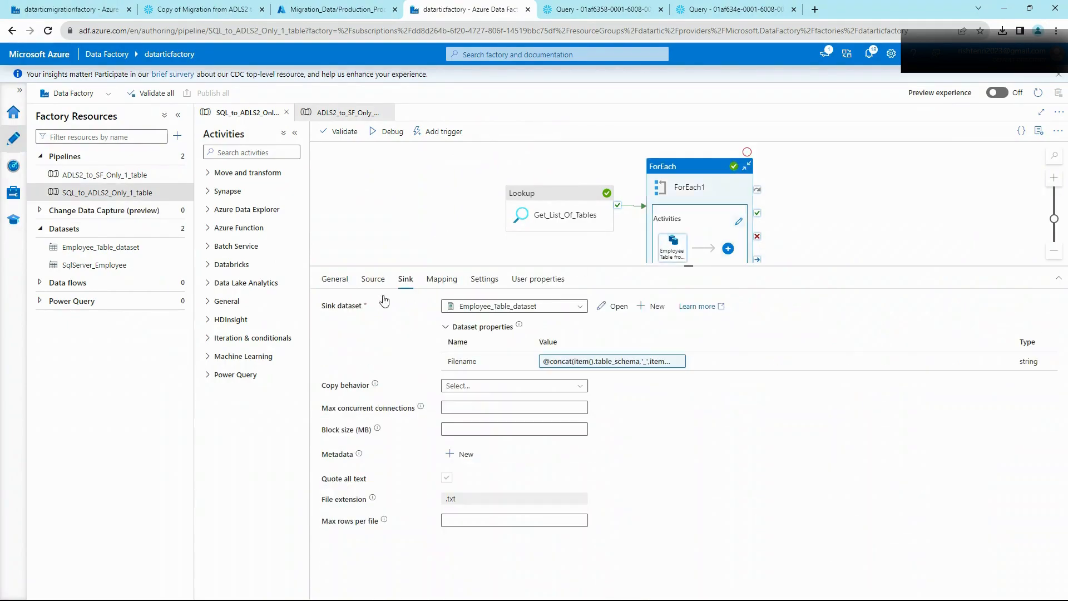
left_click(617, 307)
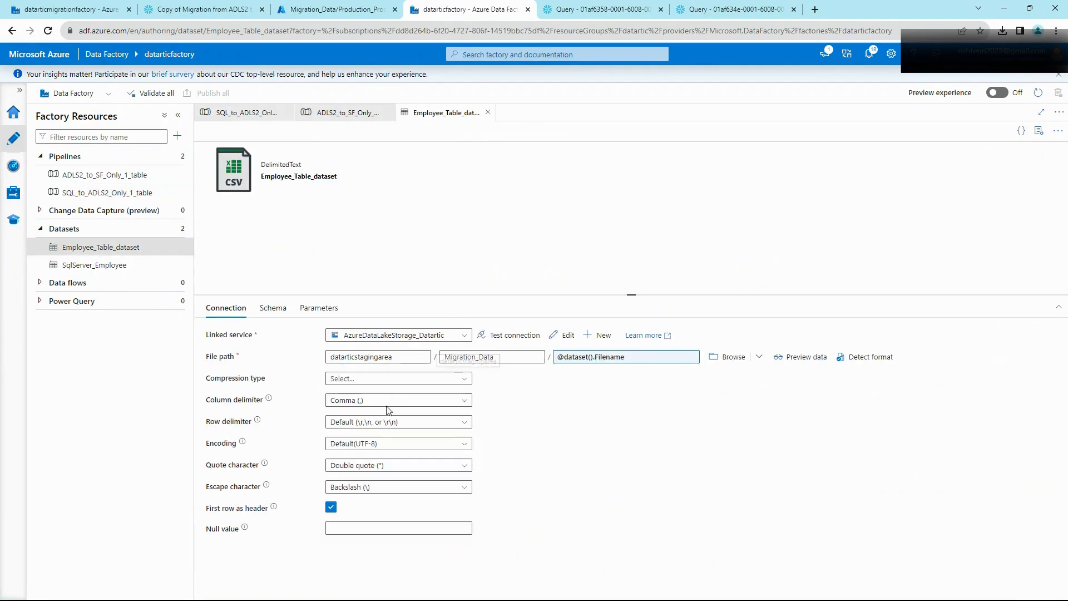
left_click(385, 401)
type(",")
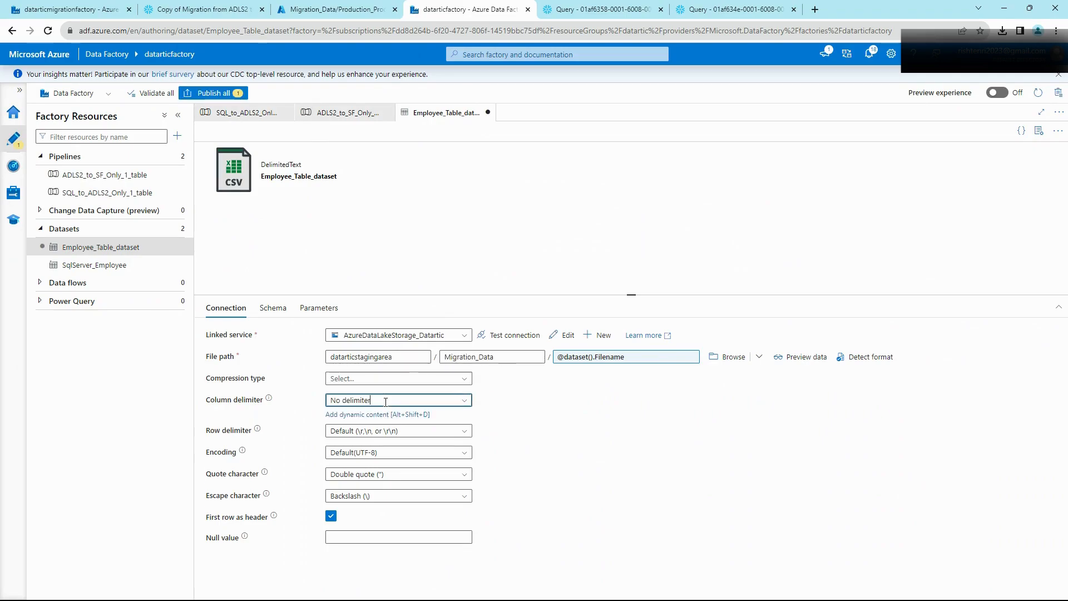
left_click_drag(386, 401, 328, 401)
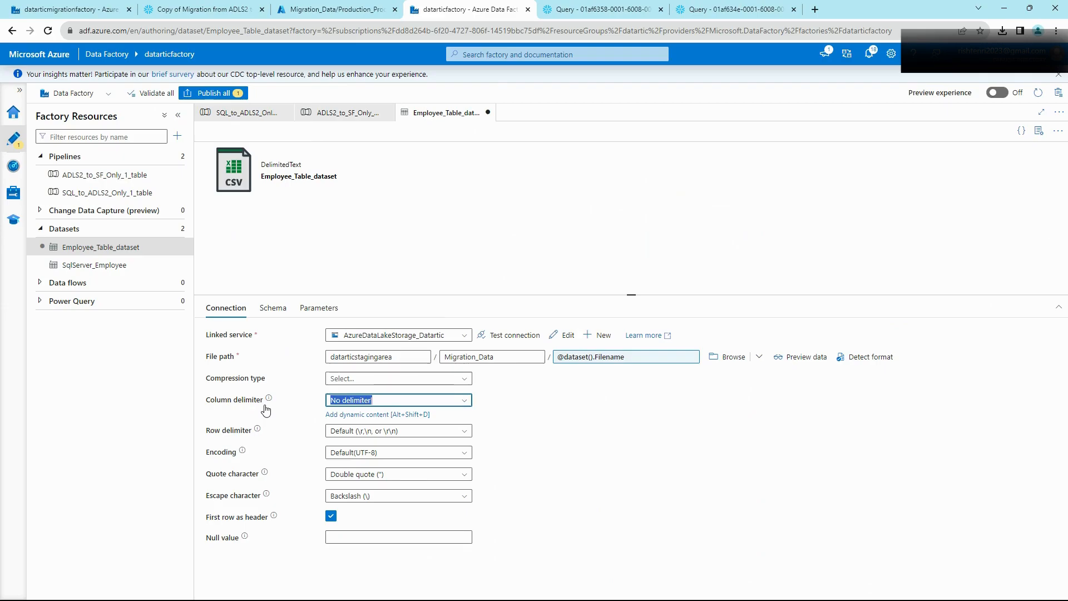
type("|")
left_click(540, 410)
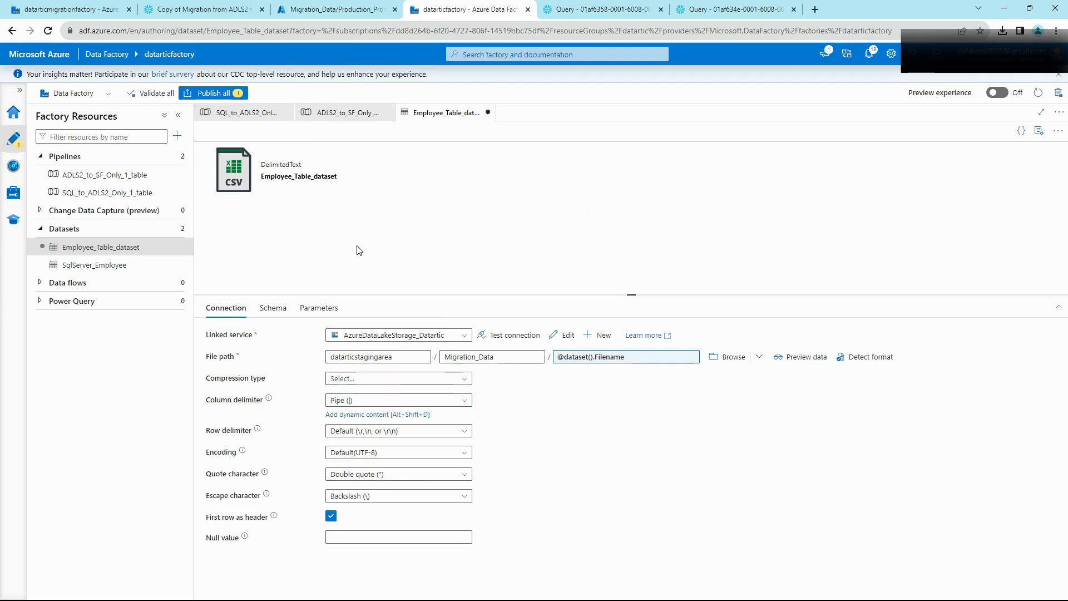
Step: Publish the edited dataset change to Data Factory
left_click(225, 93)
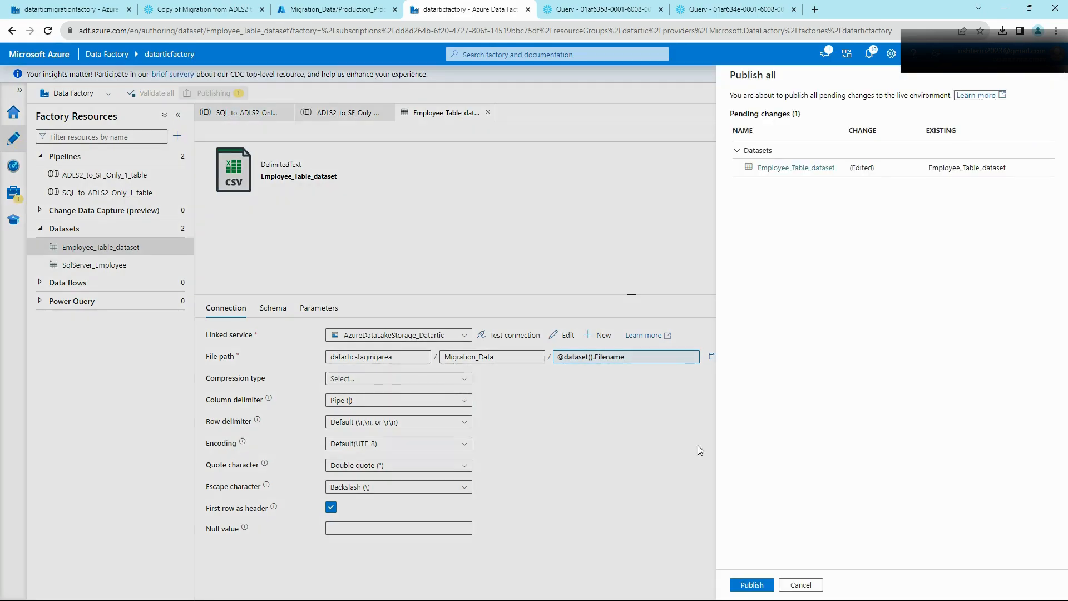
left_click(752, 584)
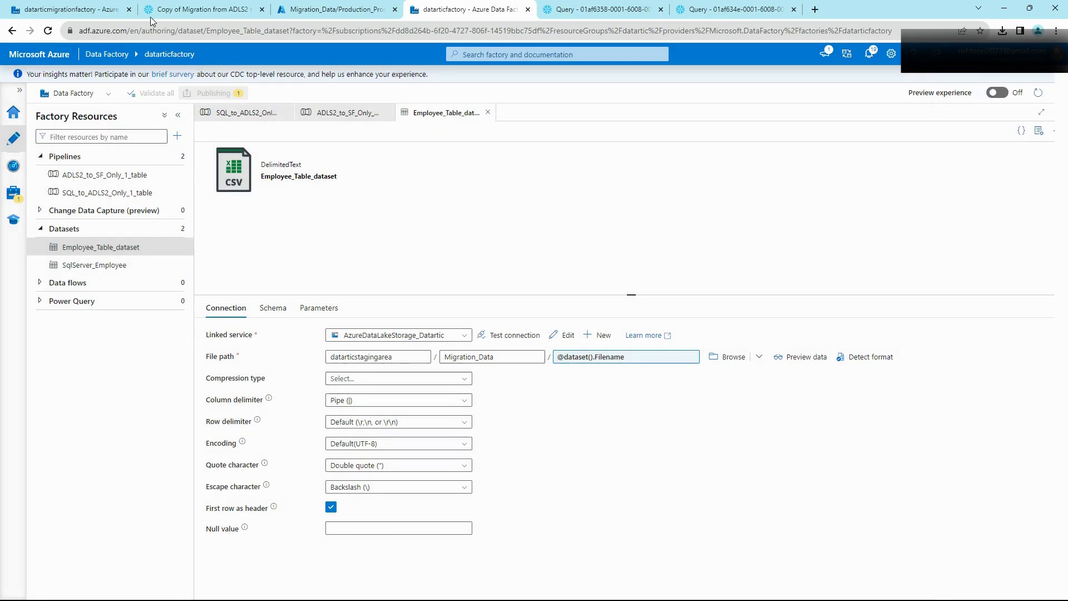
left_click(227, 114)
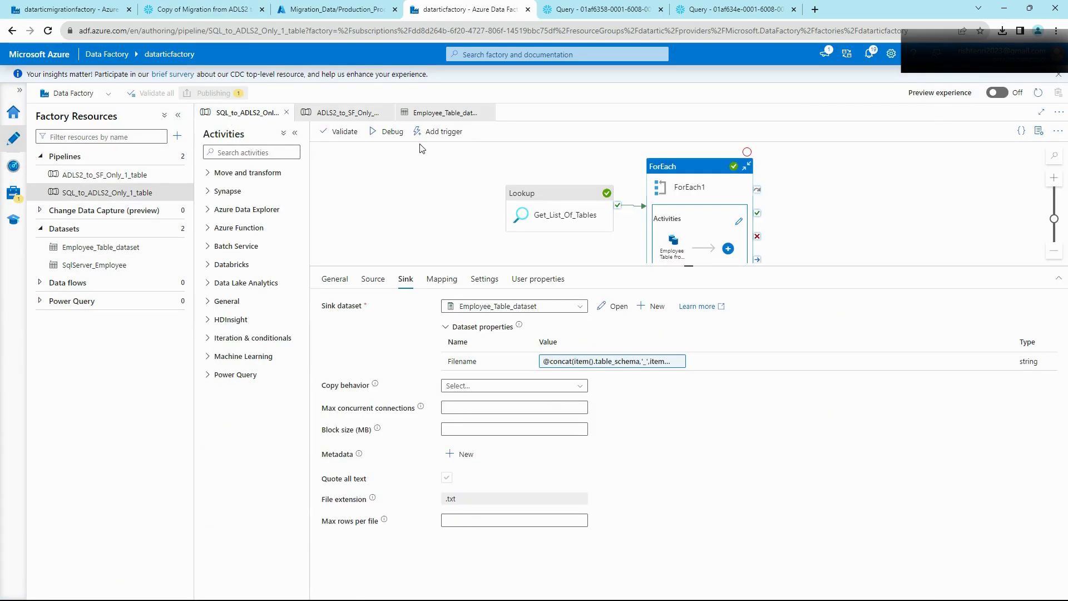
Step: Debug-run SQL_to_ADLS2_Only_1_table and refresh the output to confirm all 73 copy activities succeeded
left_click(387, 136)
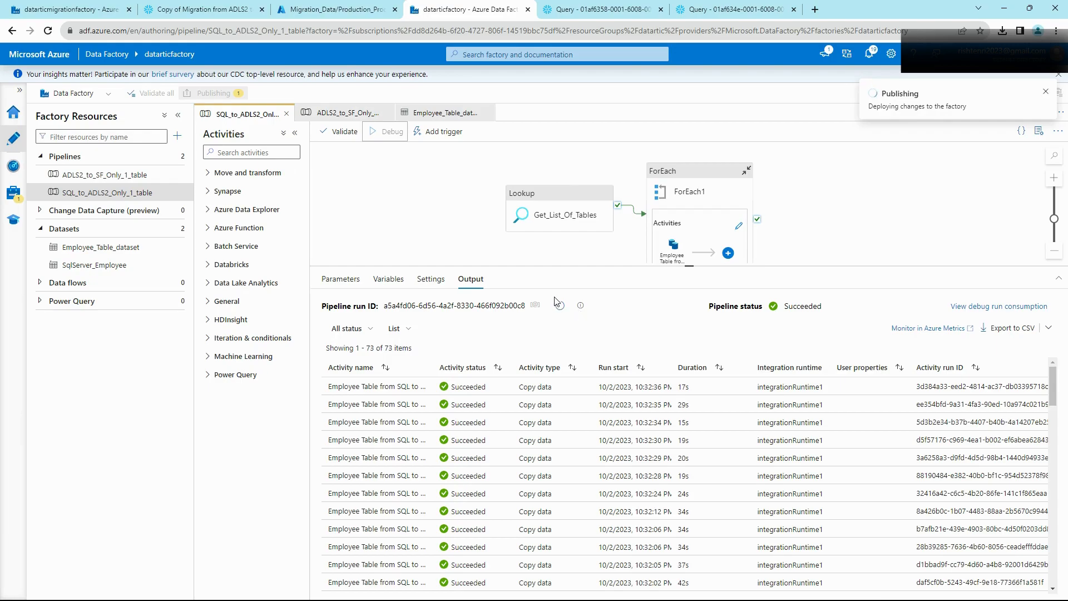
left_click(561, 307)
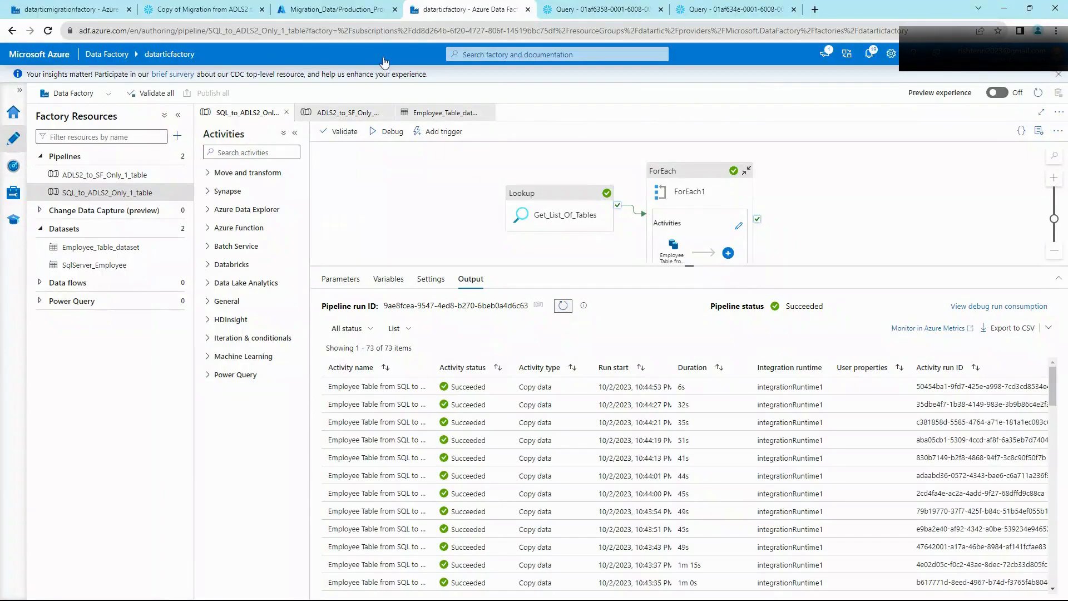
left_click(336, 9)
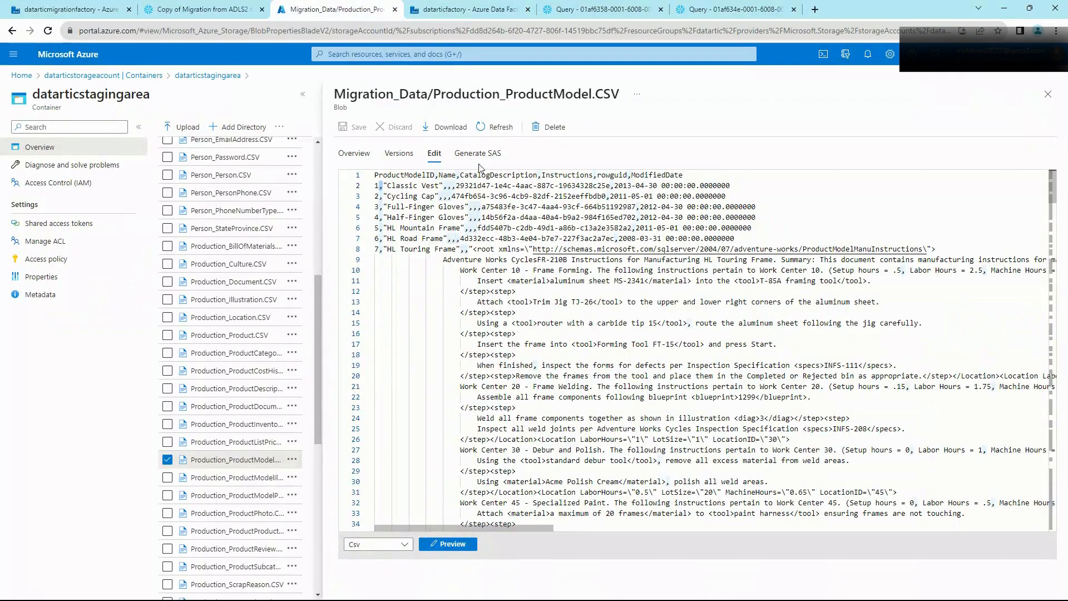
Step: Reload Production_ProductModel.CSV and check its pipe-separated fields around line 8
left_click(499, 127)
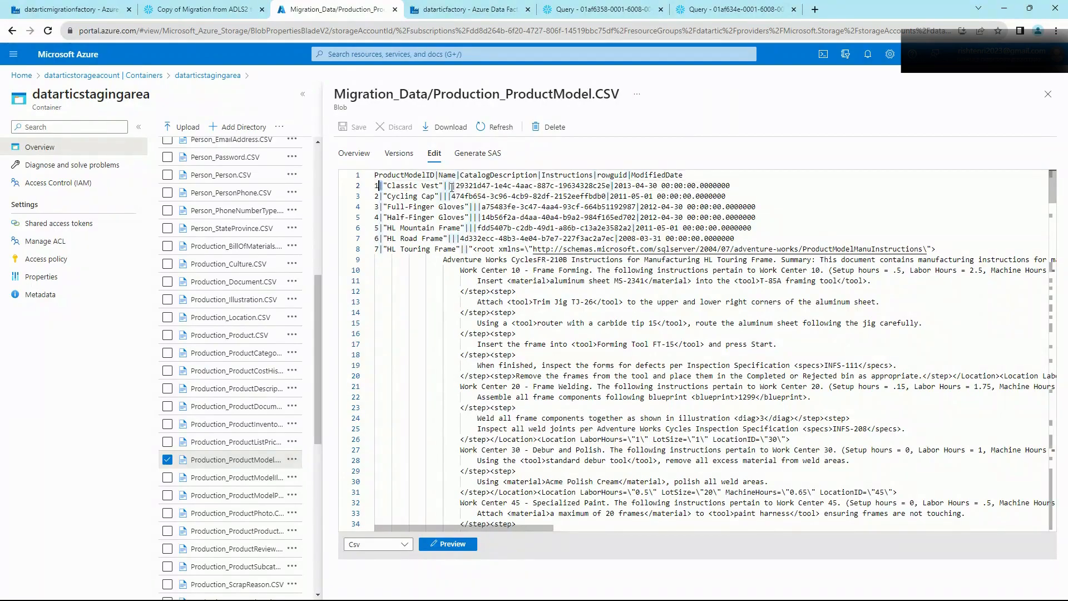
left_click(485, 245)
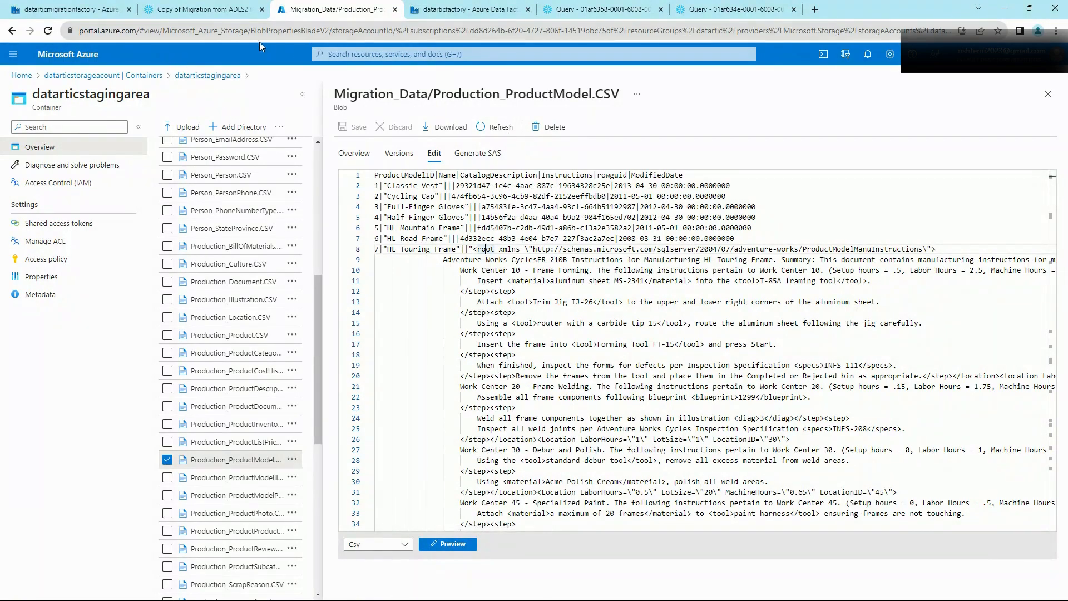
left_click(220, 17)
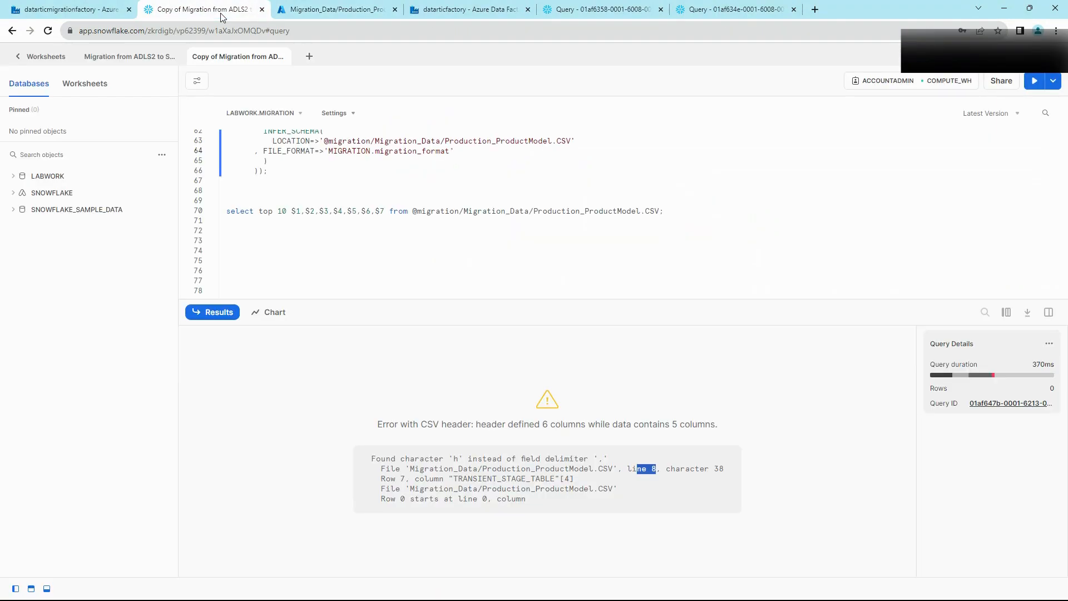
Step: Review migration_format's options (FIELD_DELIMITER '|', escape, enclosure, TIMESTAMP_FORMAT) and rerun the statement
scroll(314, 215, "up", 1)
scroll(315, 215, "up", 9)
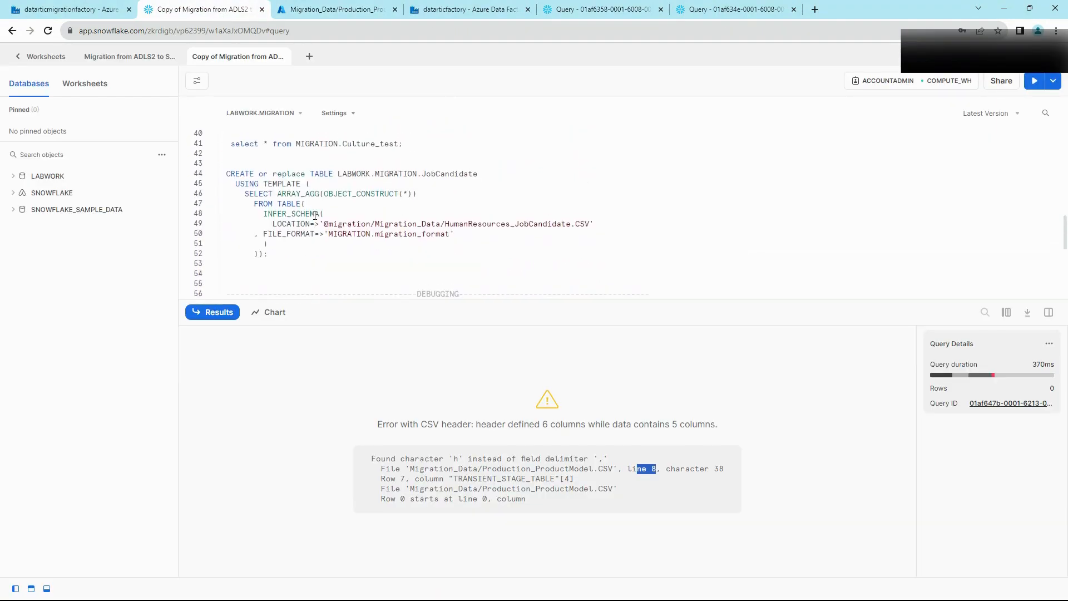
scroll(316, 215, "down", 1)
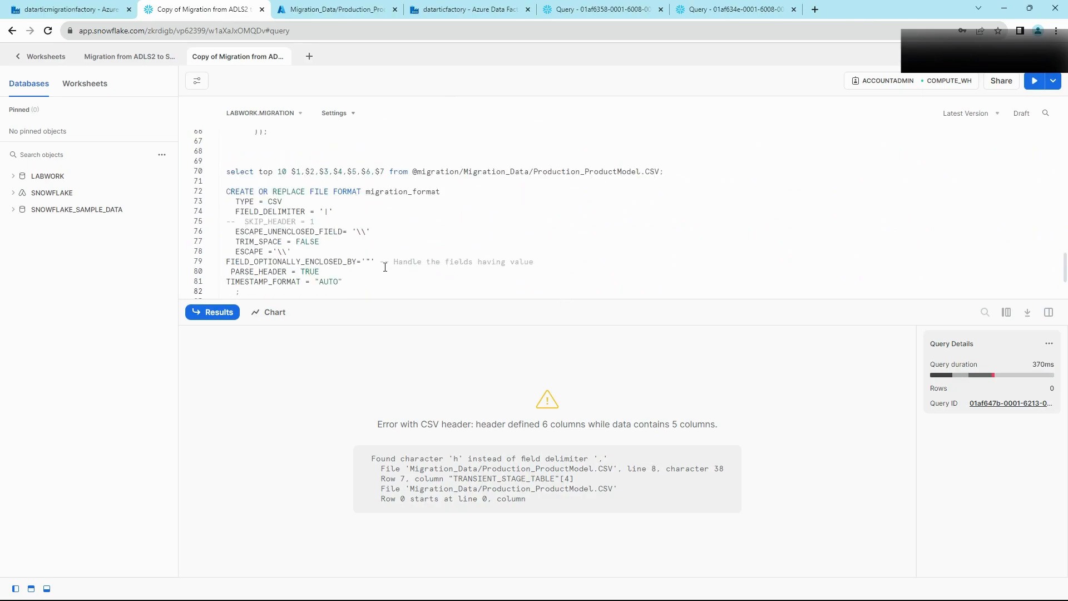
left_click_drag(385, 268, 385, 266)
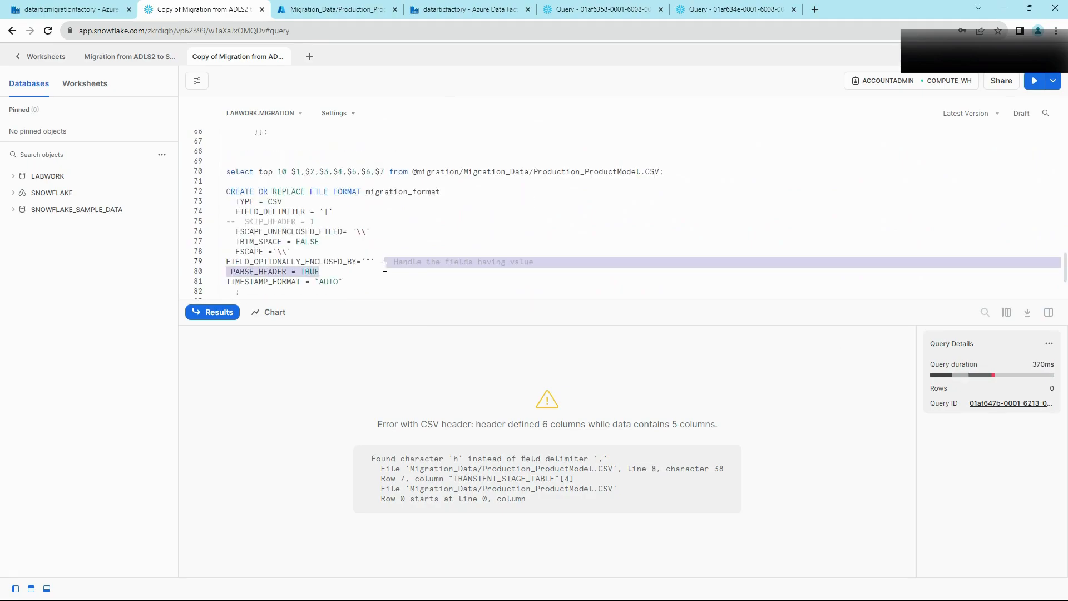
left_click_drag(333, 212, 315, 213)
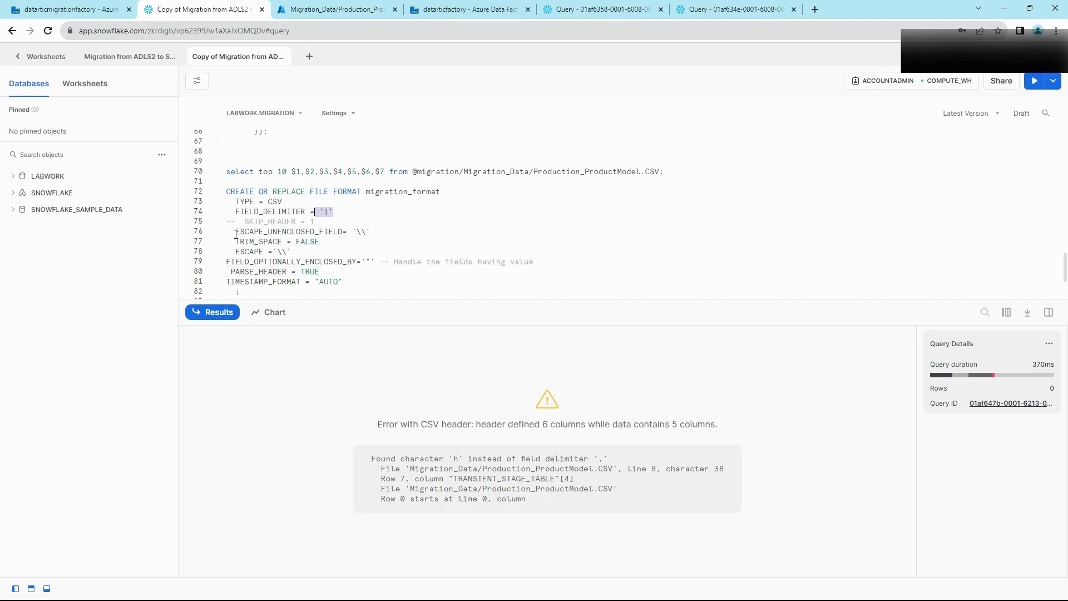
left_click_drag(234, 234, 351, 232)
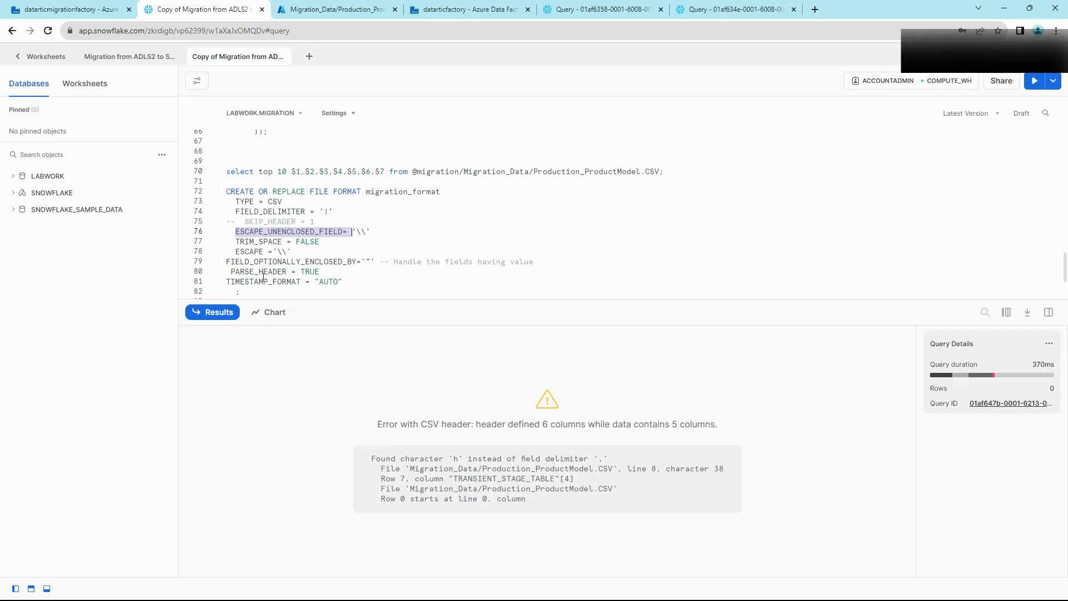
left_click_drag(236, 252, 297, 250)
left_click(298, 251)
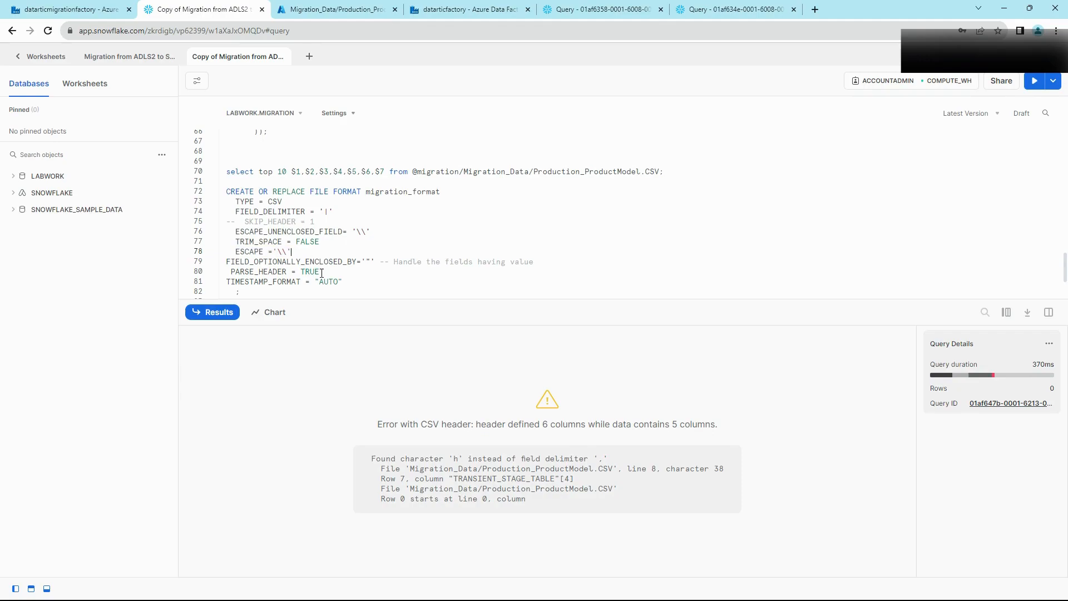
left_click(207, 260, "shift")
left_click(313, 271)
left_click_drag(227, 281, 340, 278)
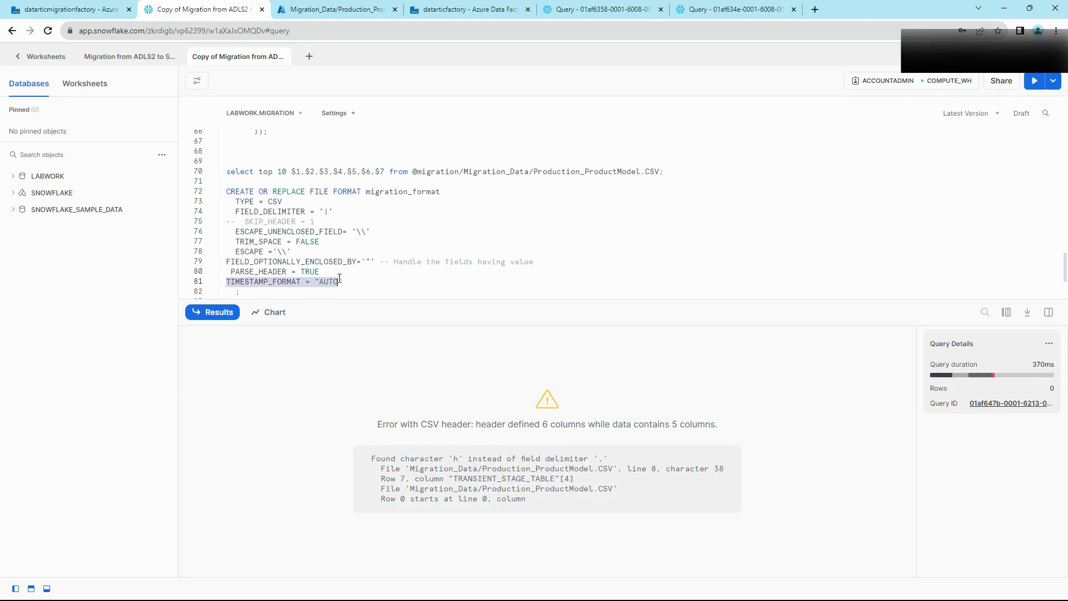
left_click(341, 280)
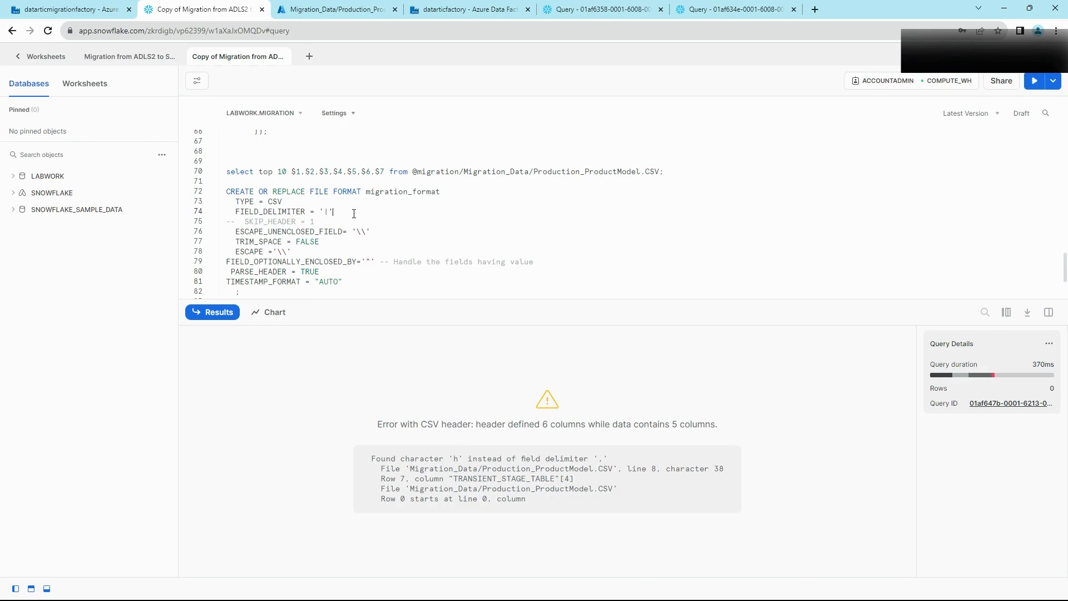
key("ctrl+Return")
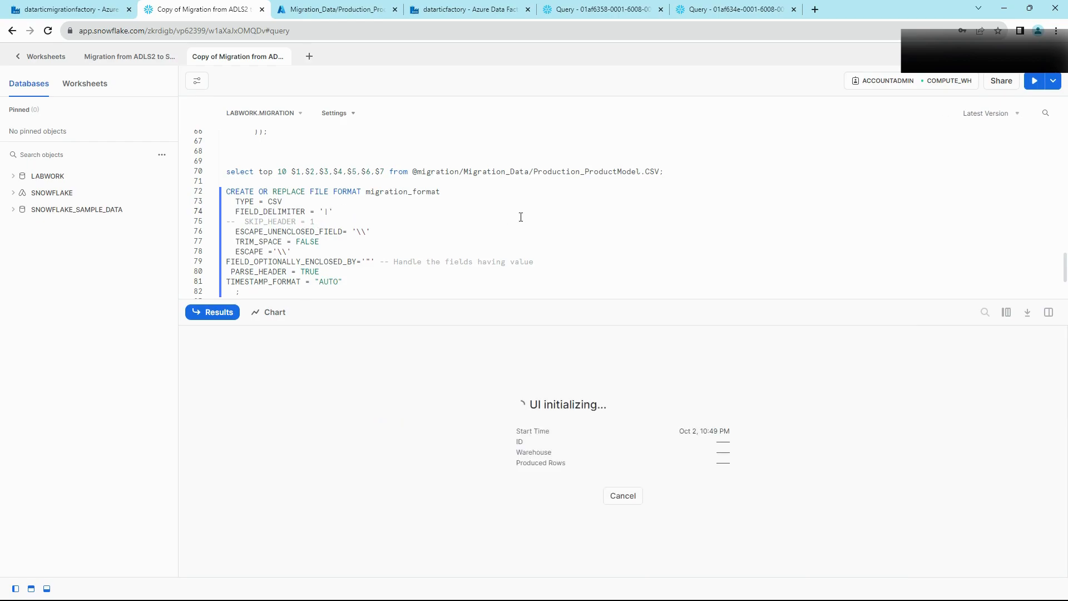
Step: Run CREATE TABLE ProductModel USING TEMPLATE to build it from the CSV's inferred schema
scroll(348, 207, "up", 4)
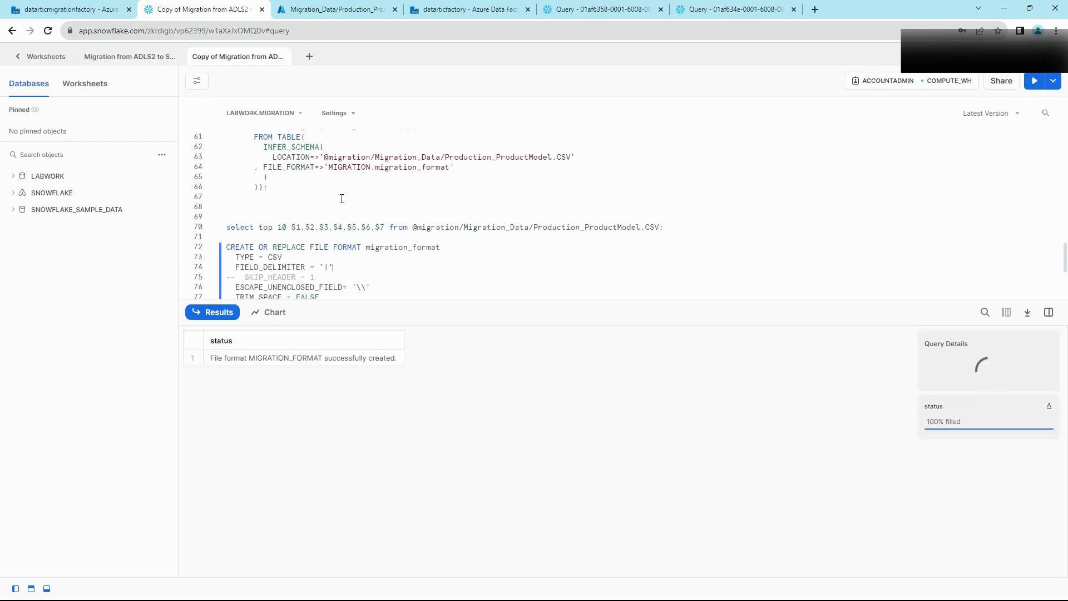
left_click(343, 206)
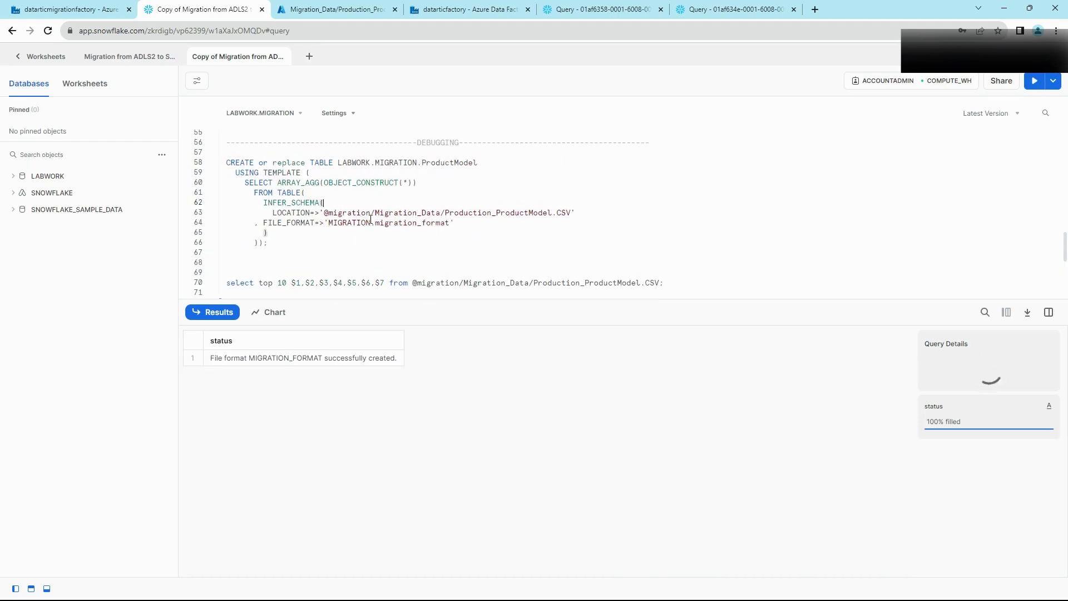
key("ctrl+Return")
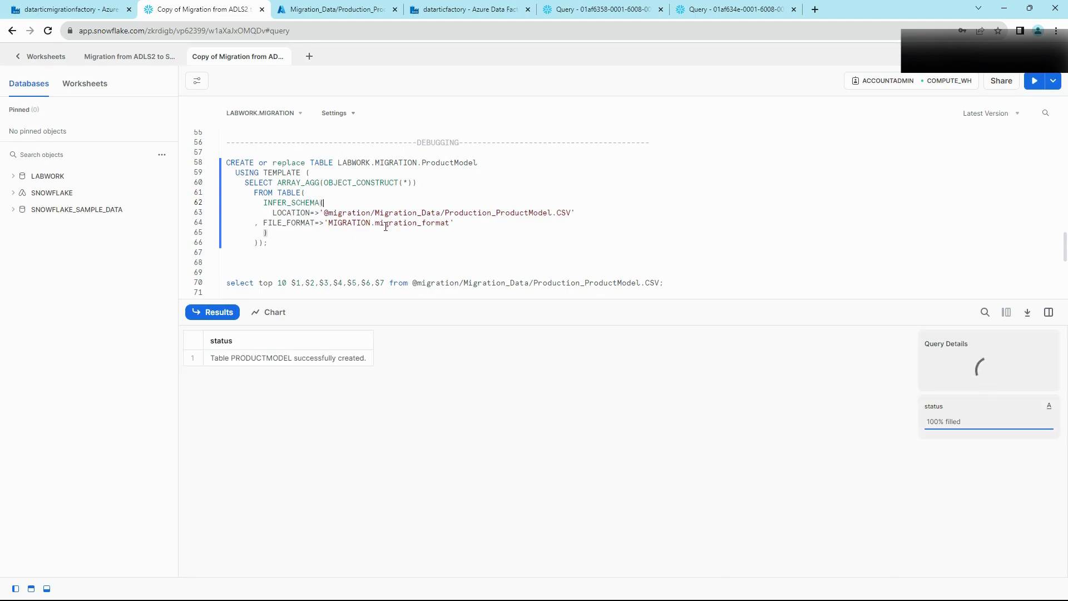
scroll(371, 212, "up", 2)
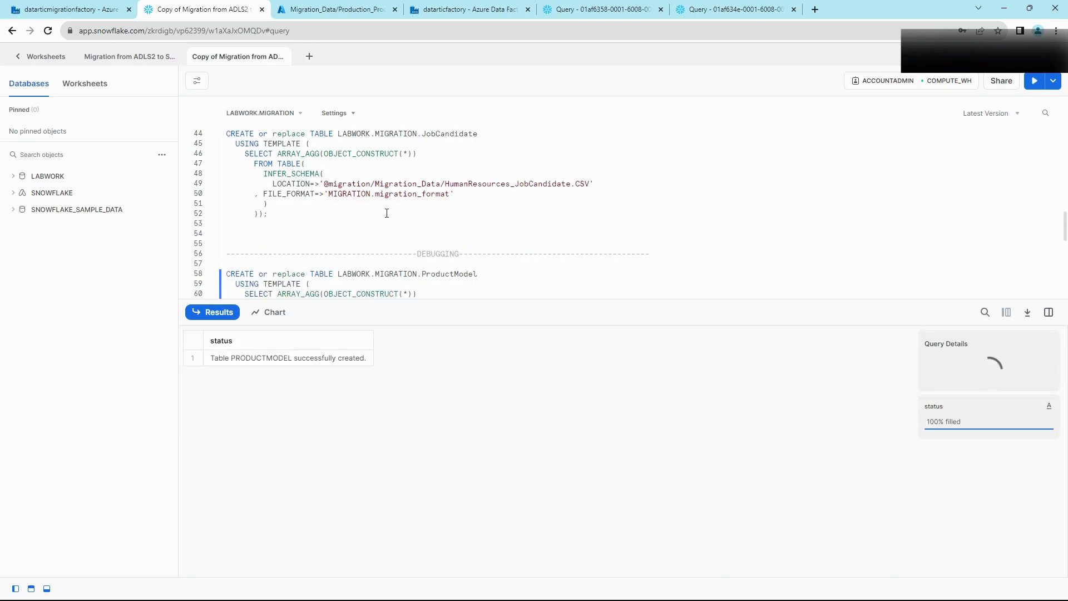
scroll(378, 210, "up", 2)
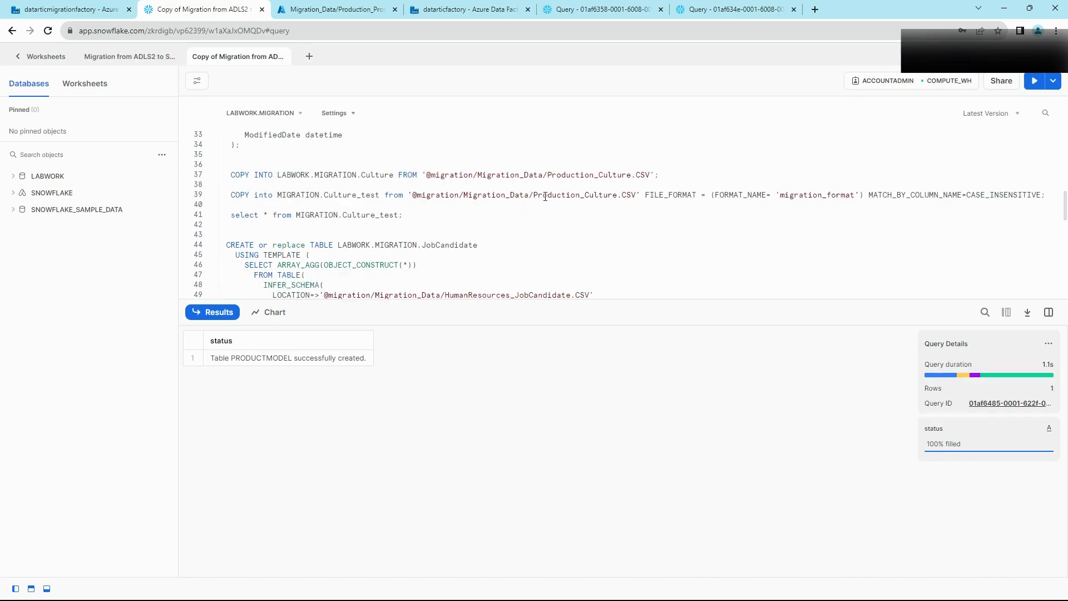
scroll(533, 207, "down", 3)
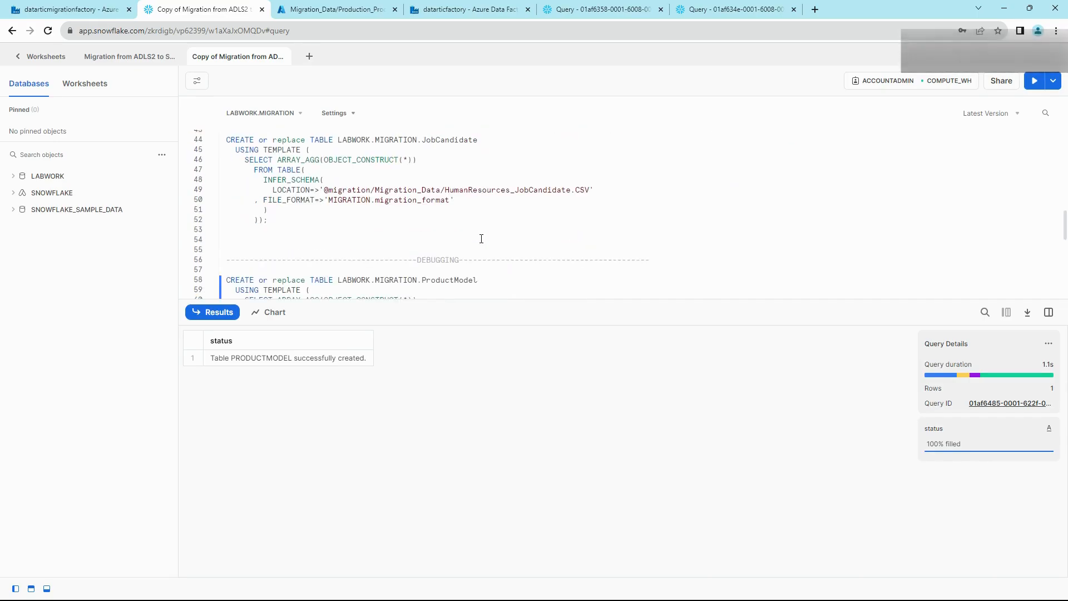
Step: Run COPY INTO MIGRATION.ProductModel, loading all 128 rows with 0 errors
scroll(481, 238, "down", 1)
left_click(379, 263)
key("ctrl+Return")
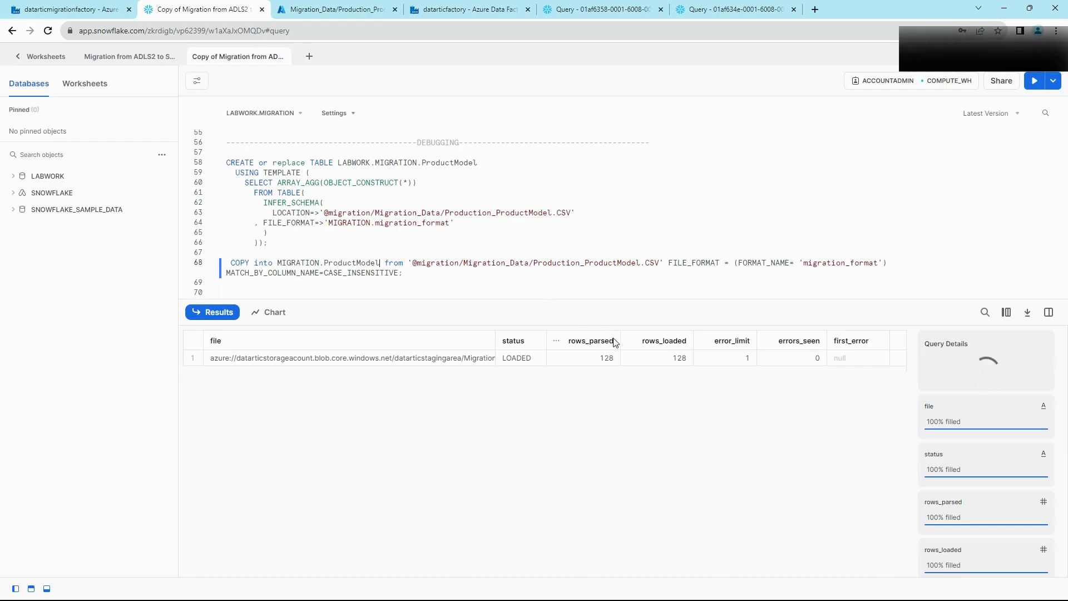
scroll(422, 250, "down", 1)
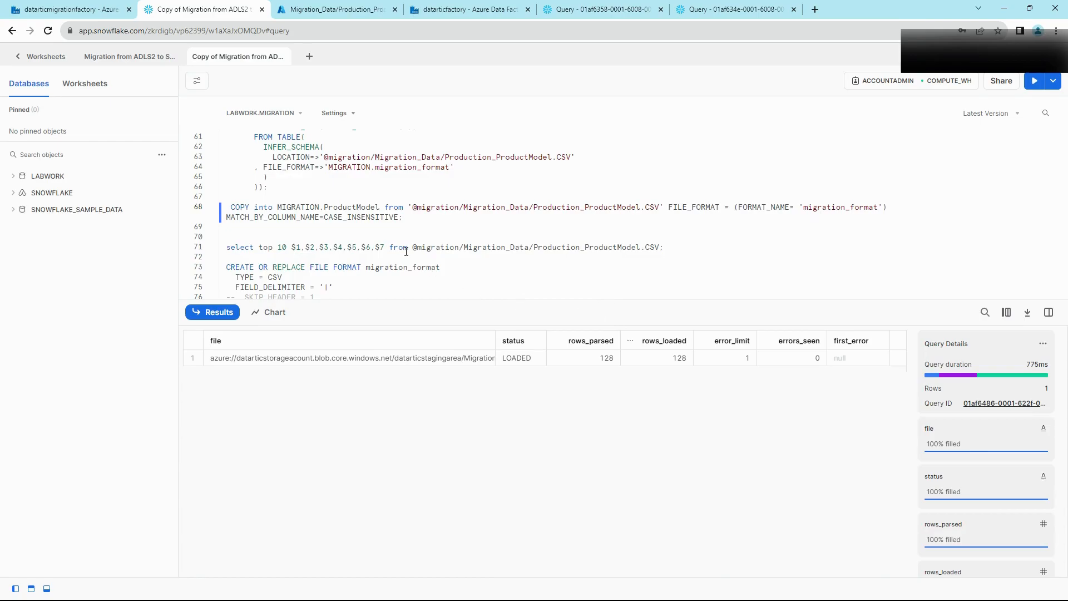
double_click(276, 207)
key("ctrl+c")
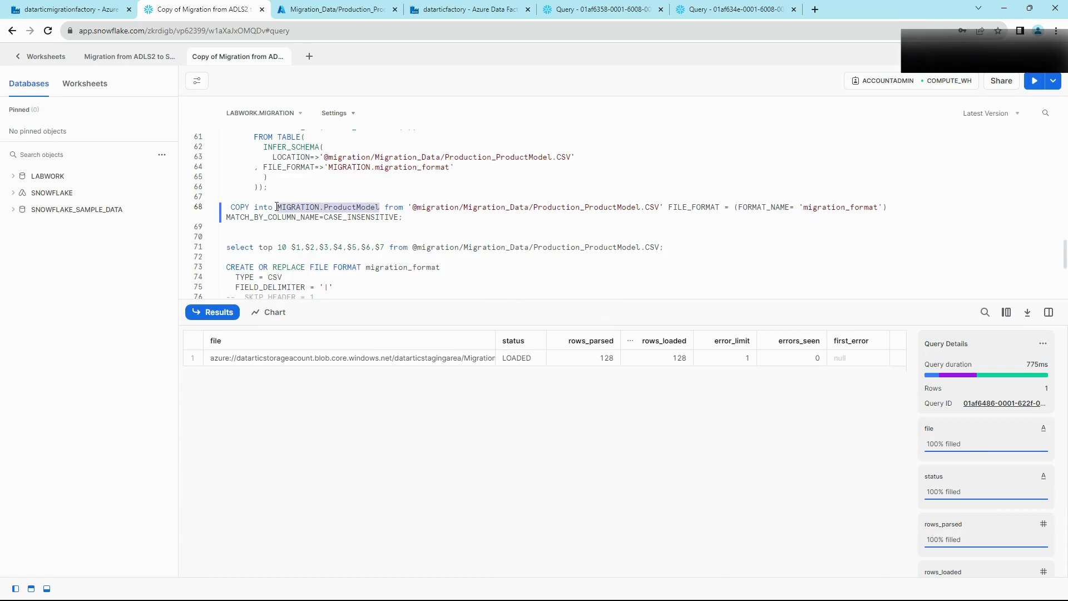
Step: Add and run 'select * from MIGRATION.ProductModel;' below the load statement
left_click(422, 222)
key("Return")
key("Return")
type("select * from")
key("ctrl+v")
type(";")
key("ctrl+Return")
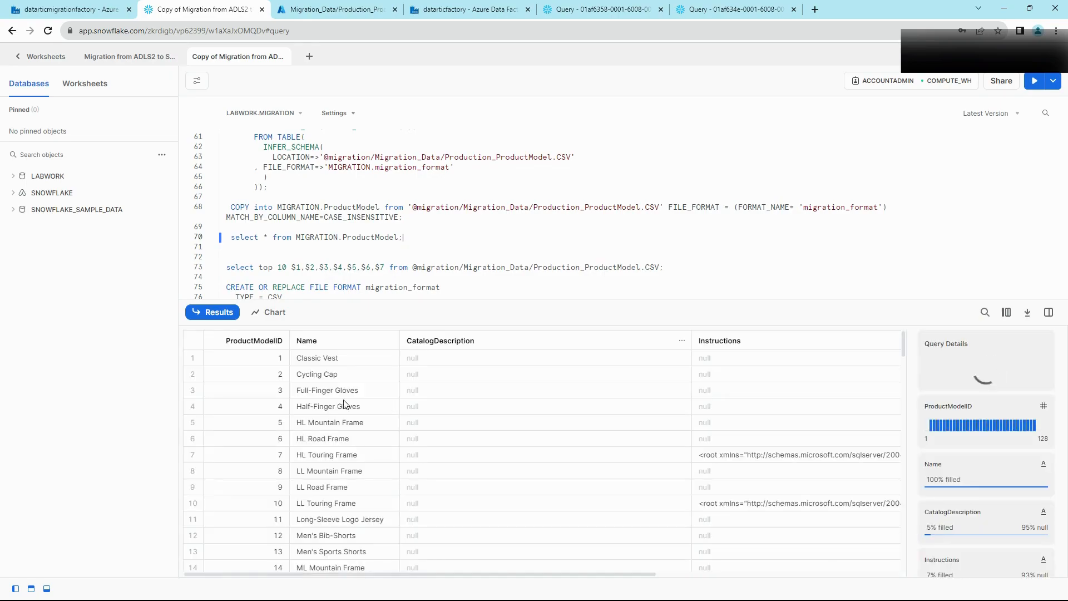
Step: Inspect row 7's values, from ProductModelID through ModifiedDate, in the query results
left_click(287, 459)
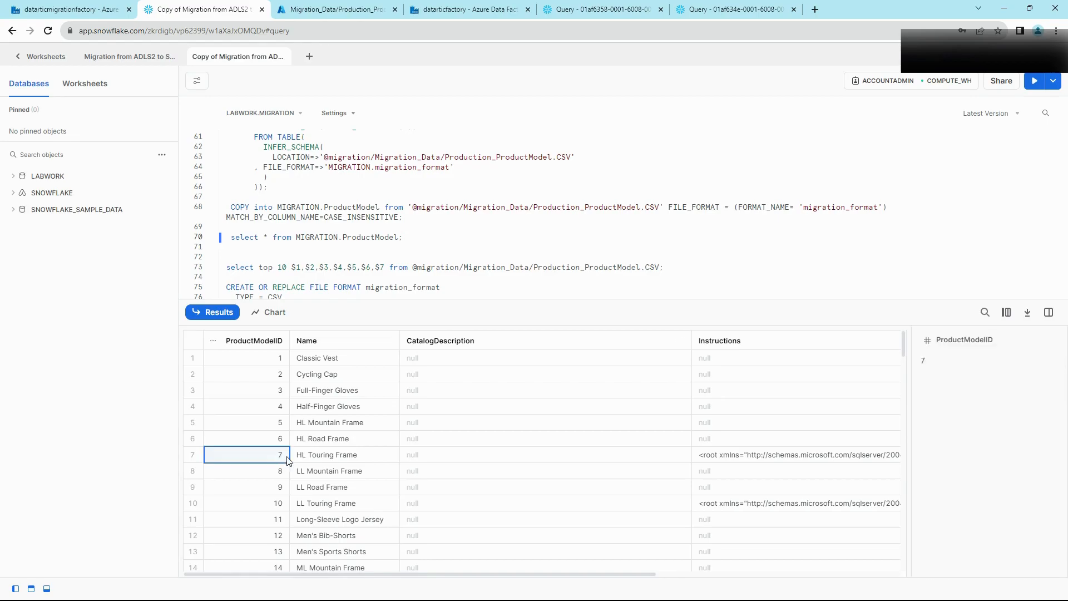
key("Right")
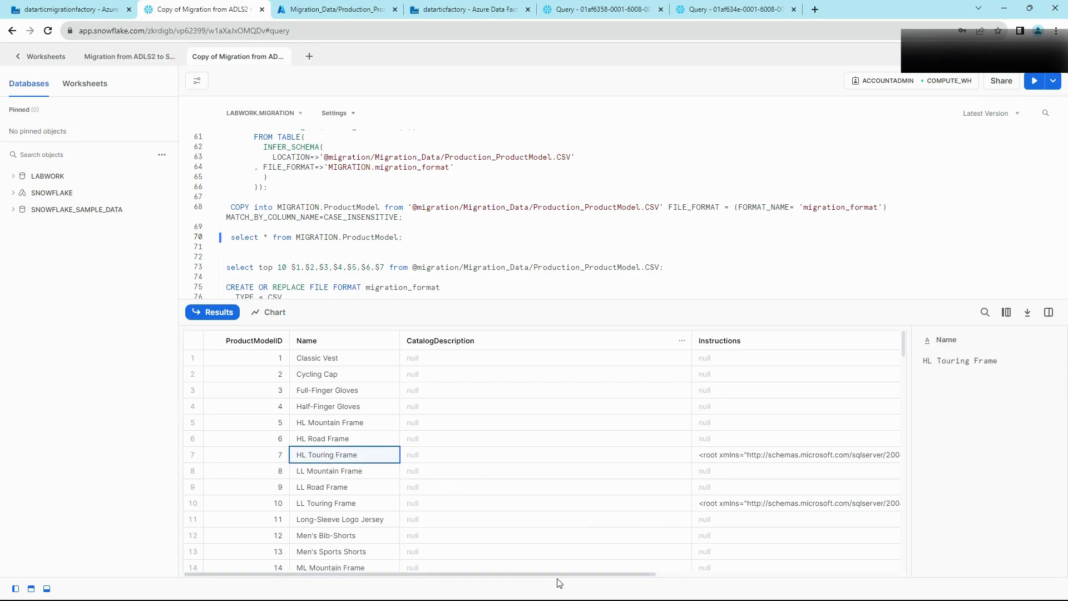
left_click_drag(559, 575, 857, 575)
left_click_drag(761, 456, 766, 458)
left_click(817, 456)
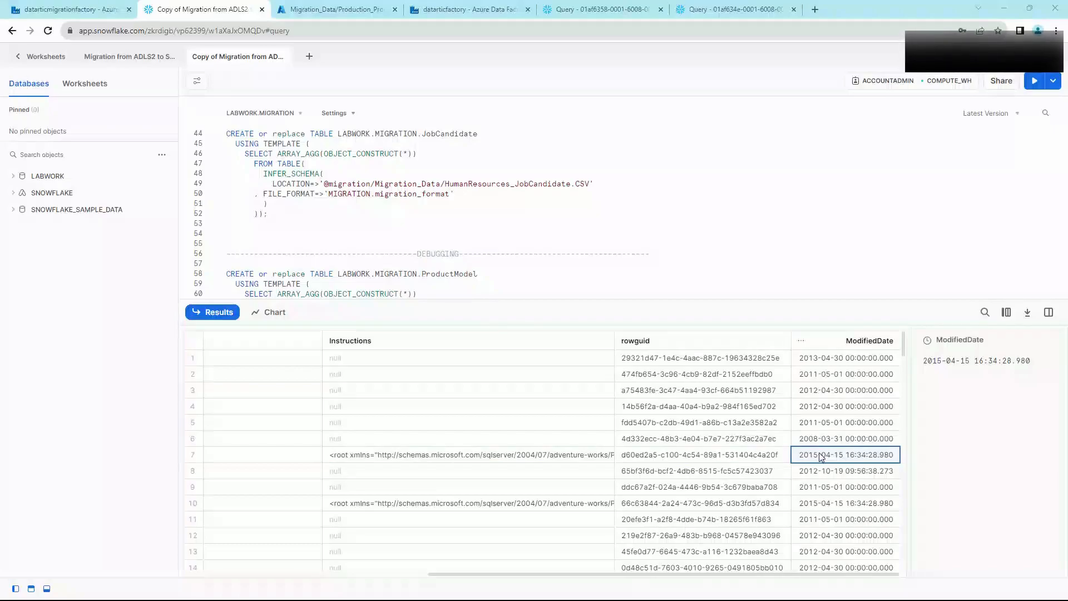
left_click(65, 10)
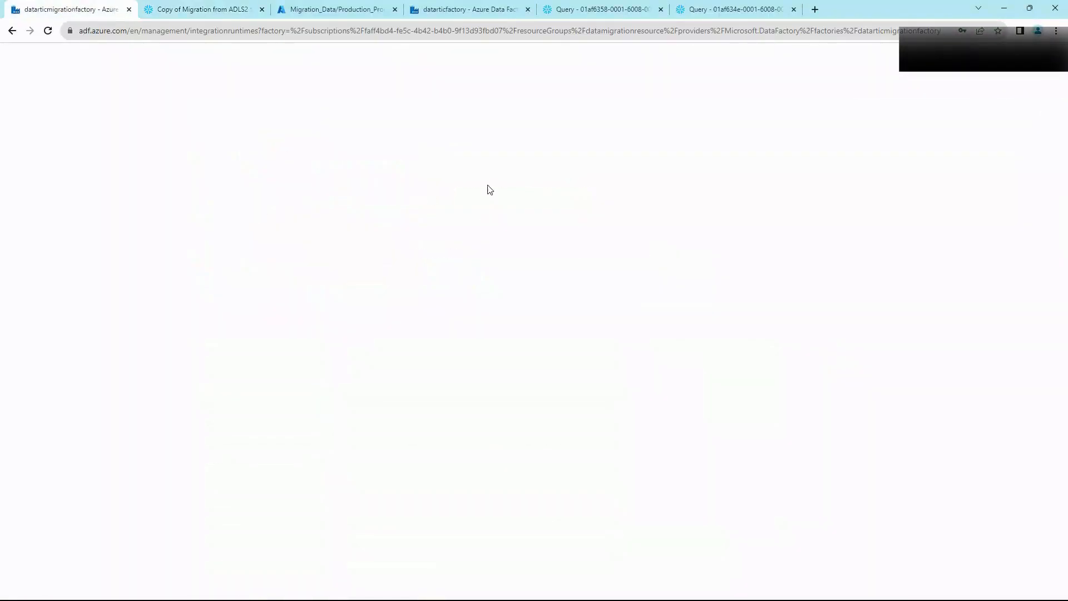
Step: Debug-run the ADLS2_to_SF_Only_1_table pipeline in datarticfactory and refresh its activity runs
left_click(421, 7)
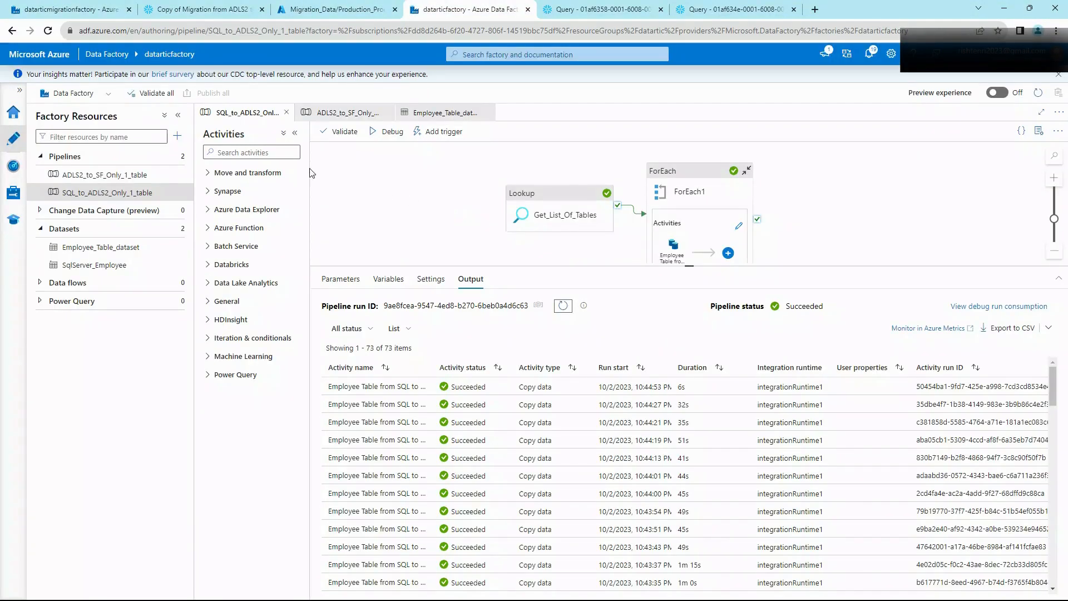
left_click(114, 177)
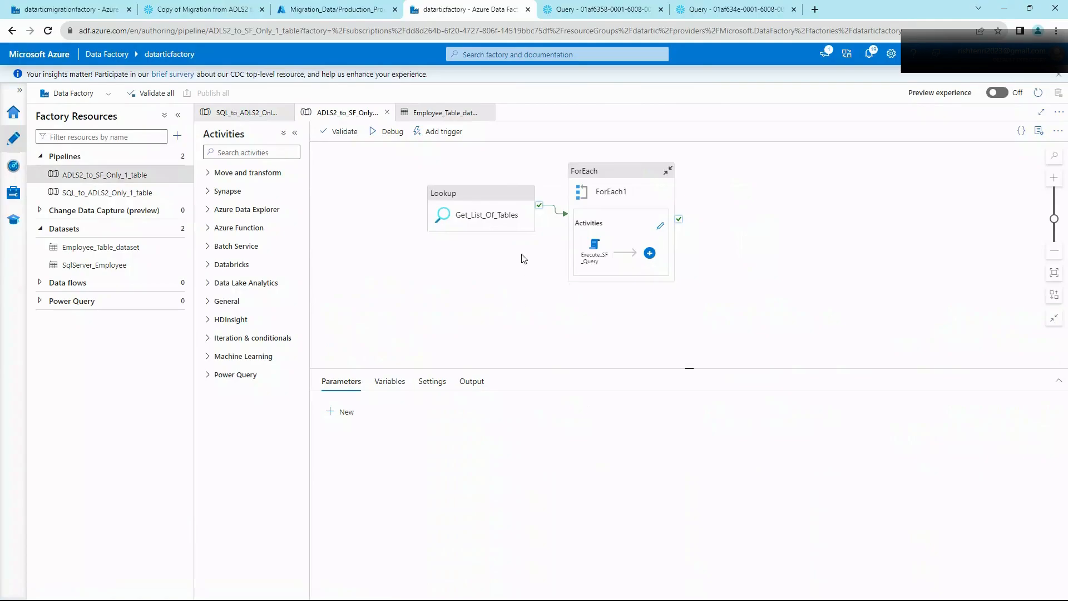
left_click(387, 132)
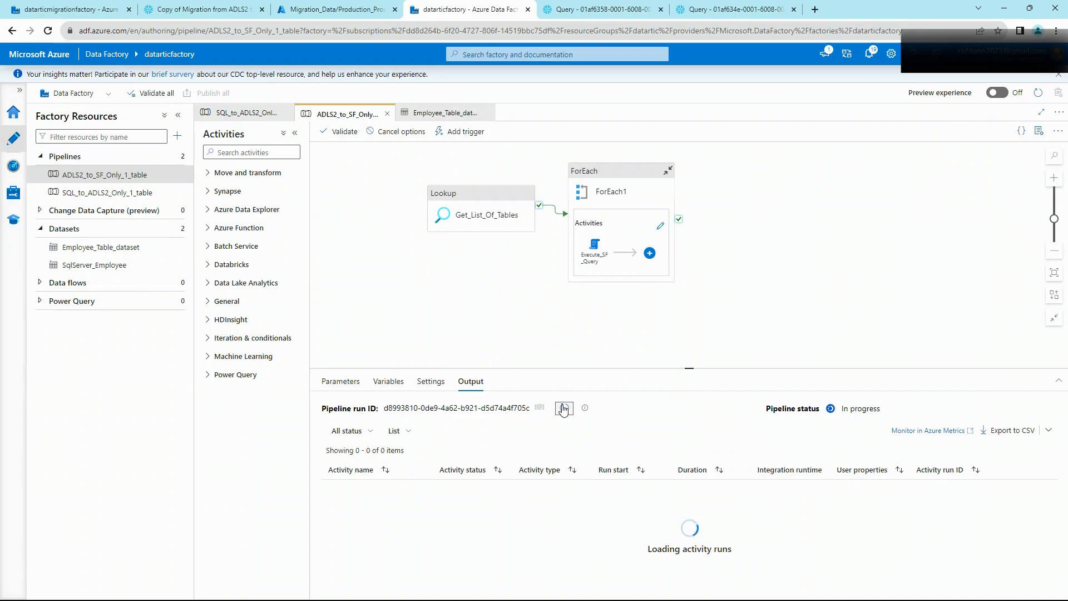
left_click(563, 409)
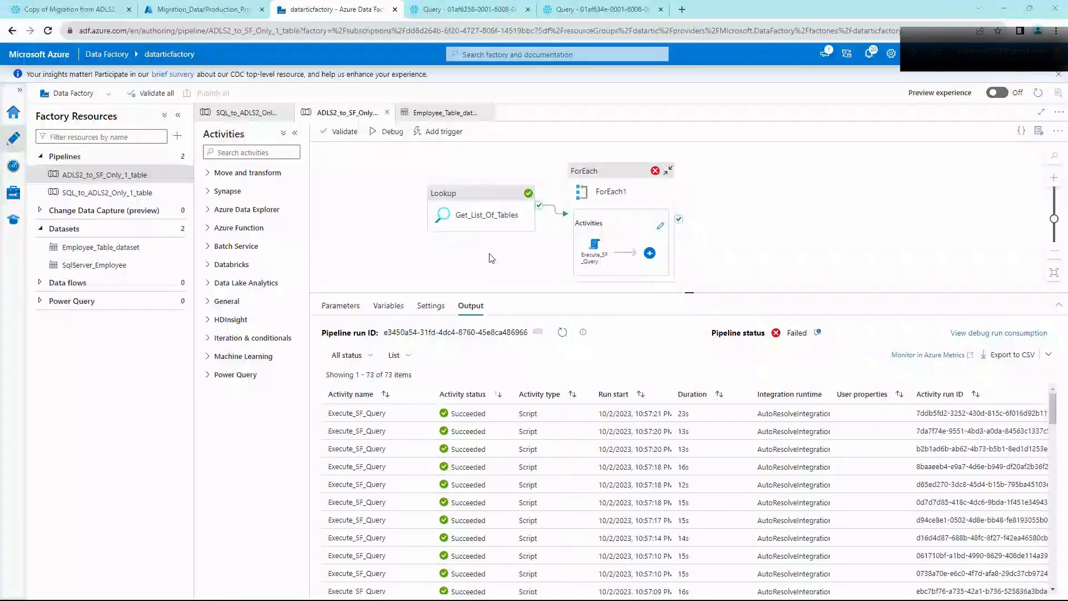
Step: Sort activity runs by status and read the failed Execute_SF_Query's full error 2011 details
left_click(470, 396)
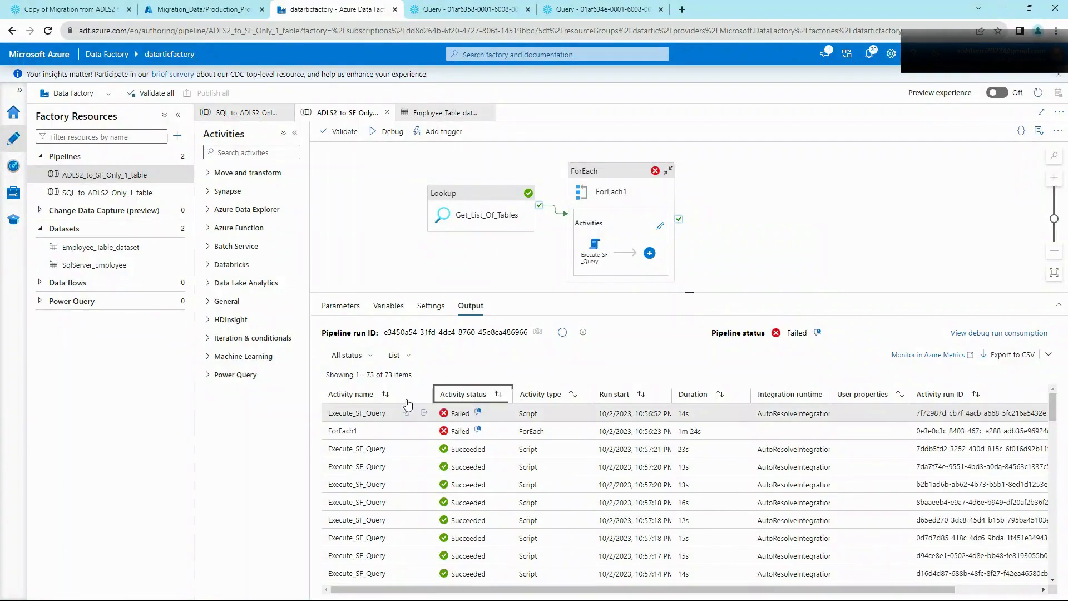
left_click(478, 414)
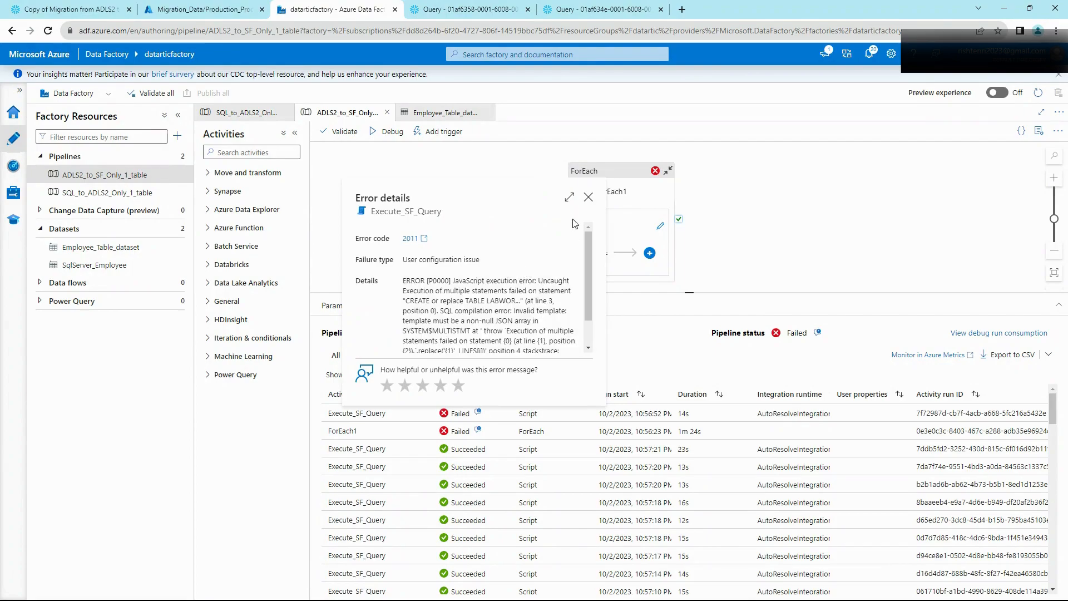
scroll(546, 302, "down", 3)
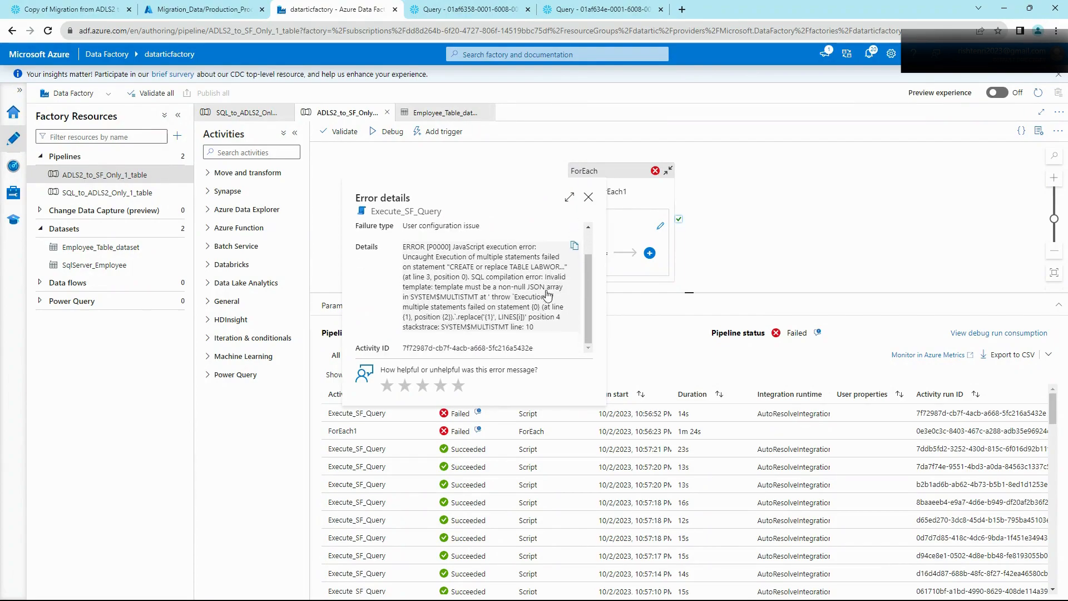
left_click(569, 199)
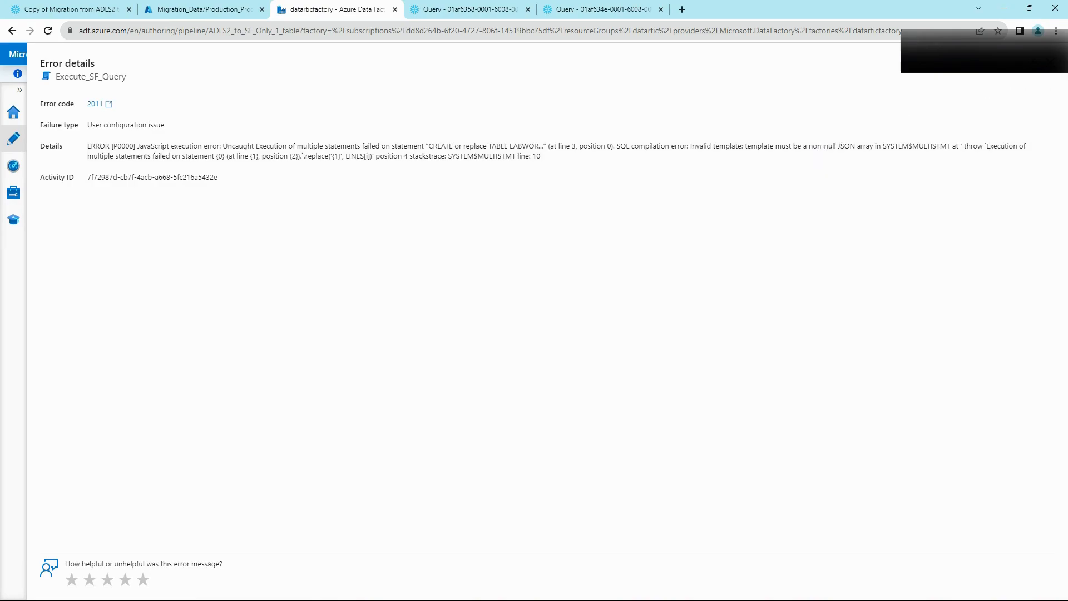
left_click(1049, 62)
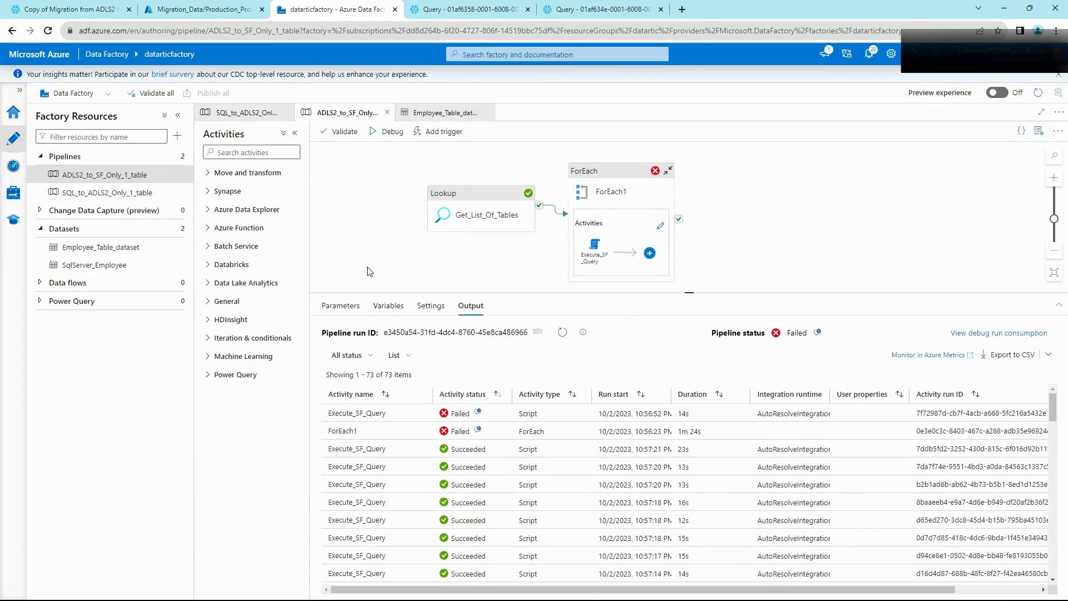
Step: Check the failed query's script input, the sysdiagrams CREATE TABLE statement
left_click(407, 413)
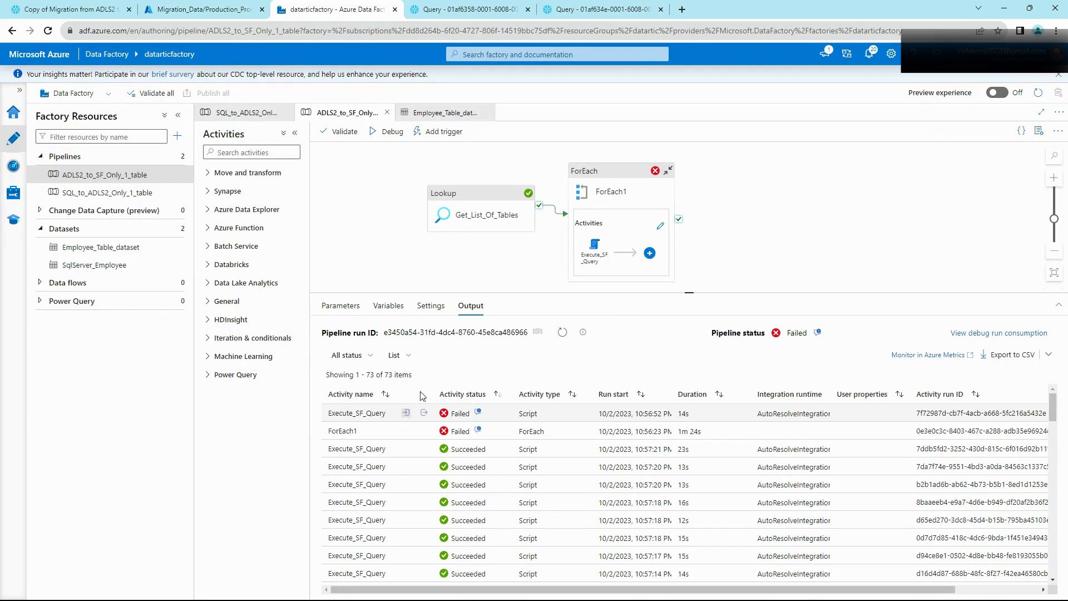
scroll(506, 265, "down", 2)
left_click(508, 257)
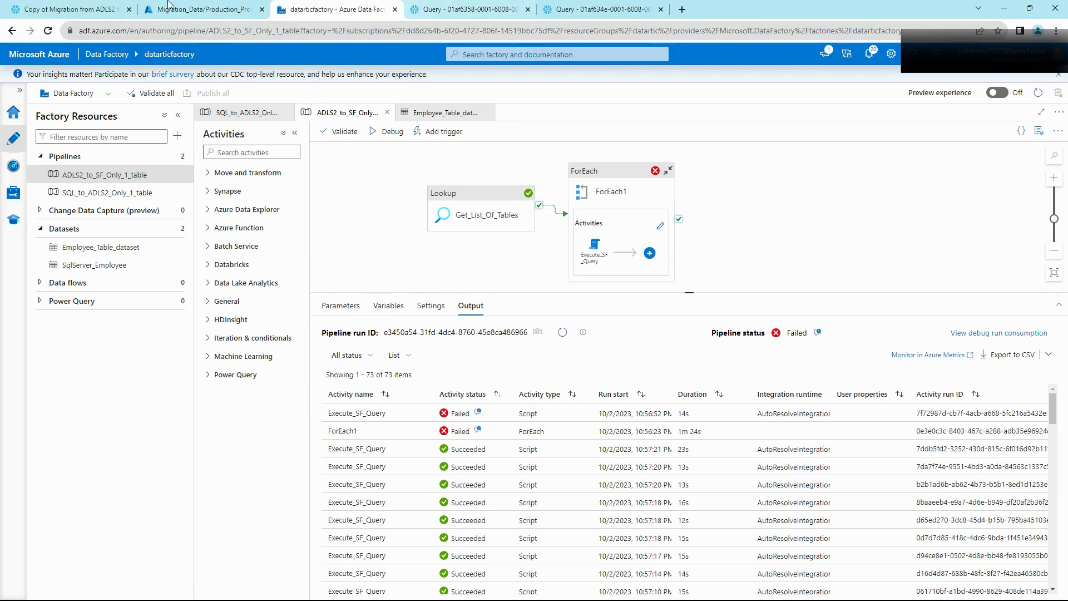
left_click(111, 9)
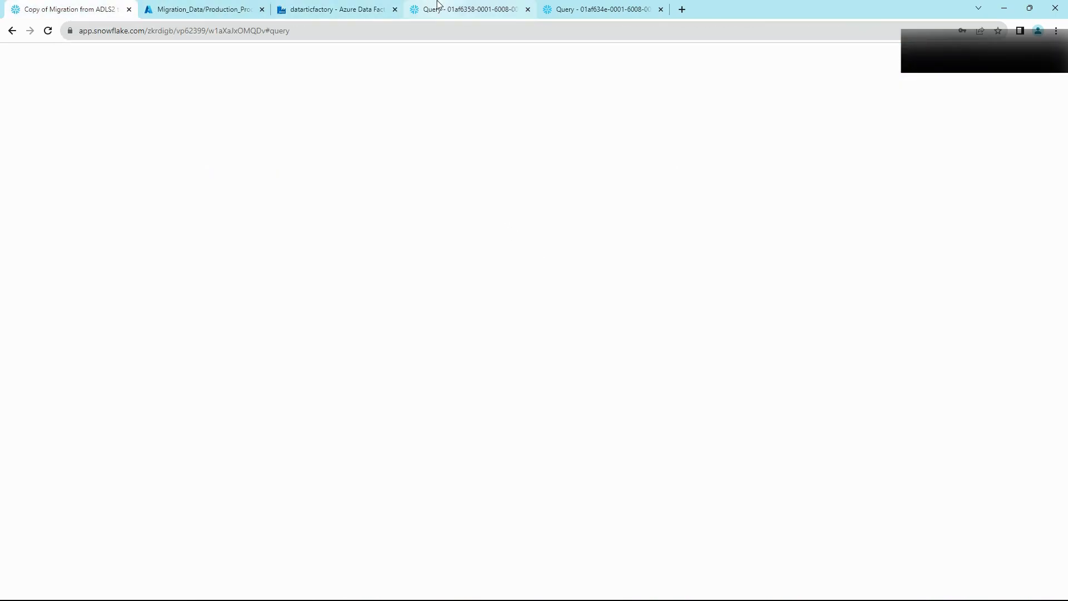
Step: Rerun the sysdiagrams CREATE TABLE, then run only its INFER_SCHEMA query, returning an empty array
mouse_move(439, 3)
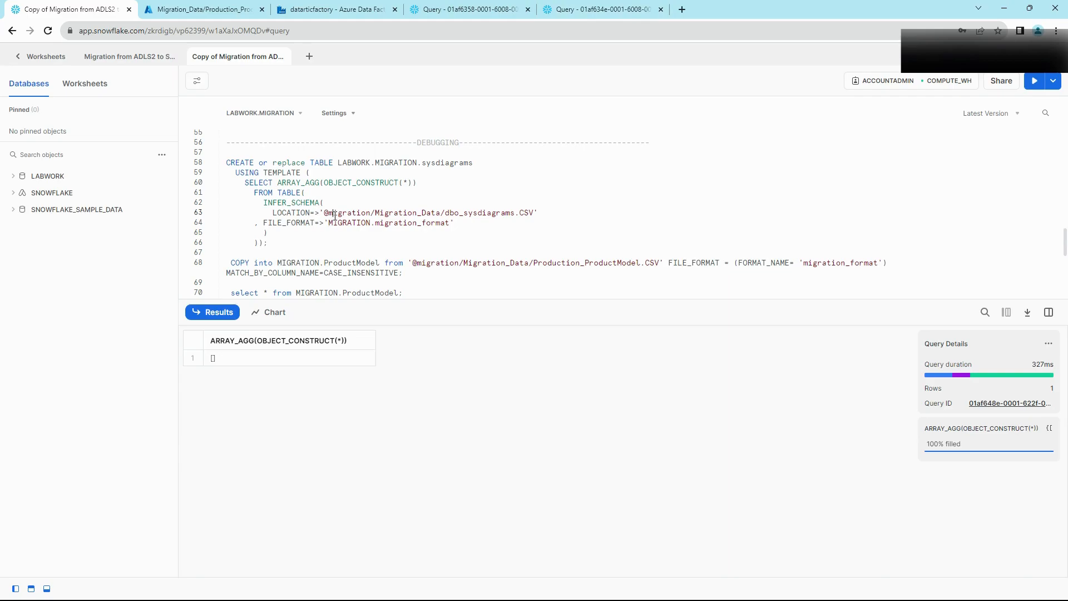
key("ctrl+Return")
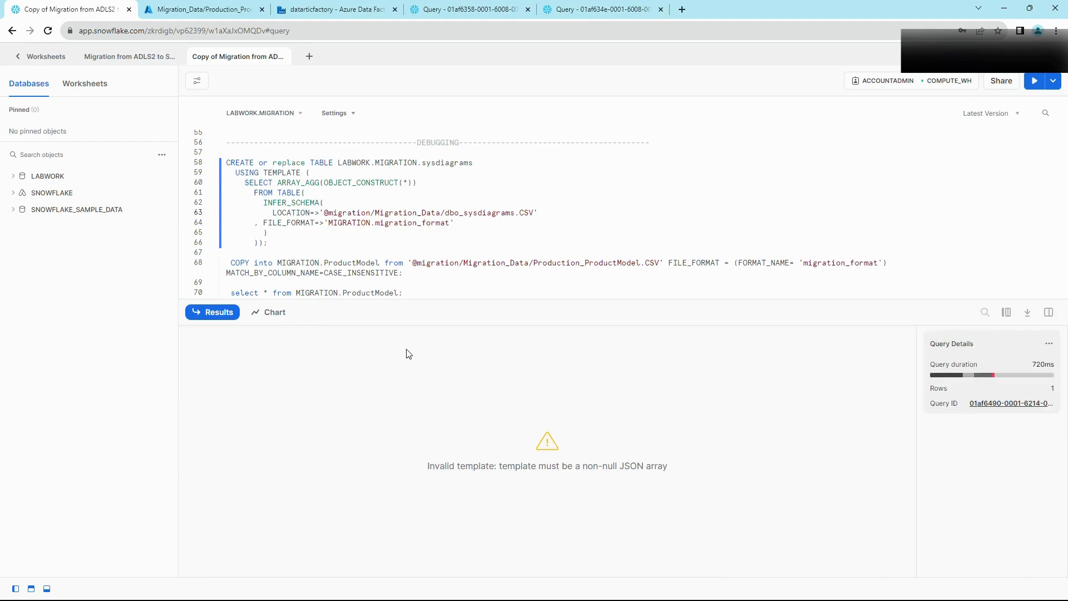
left_click(259, 245, "shift")
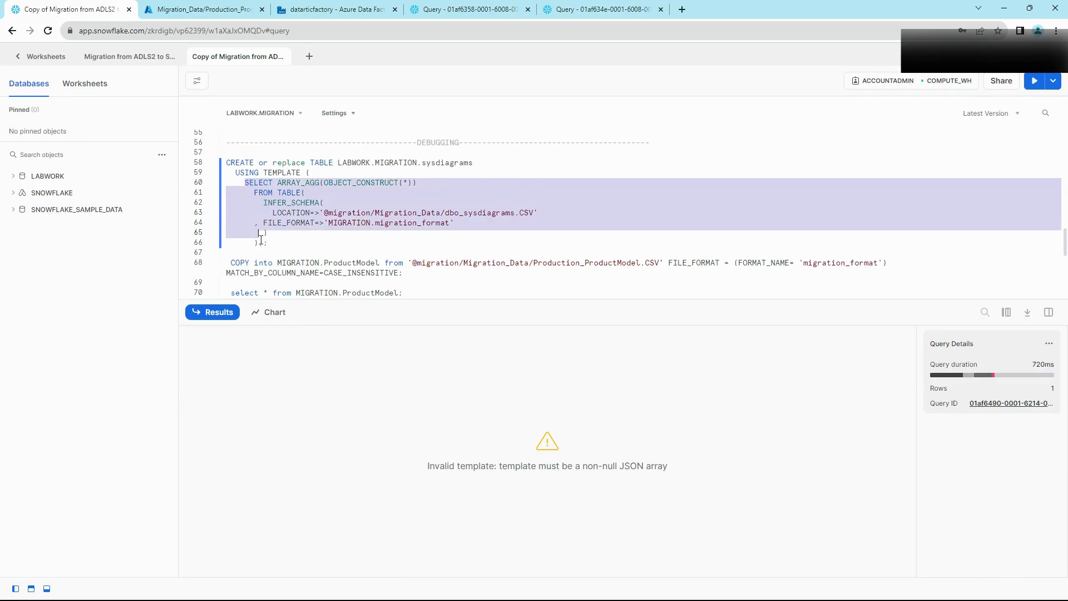
key("ctrl+Return")
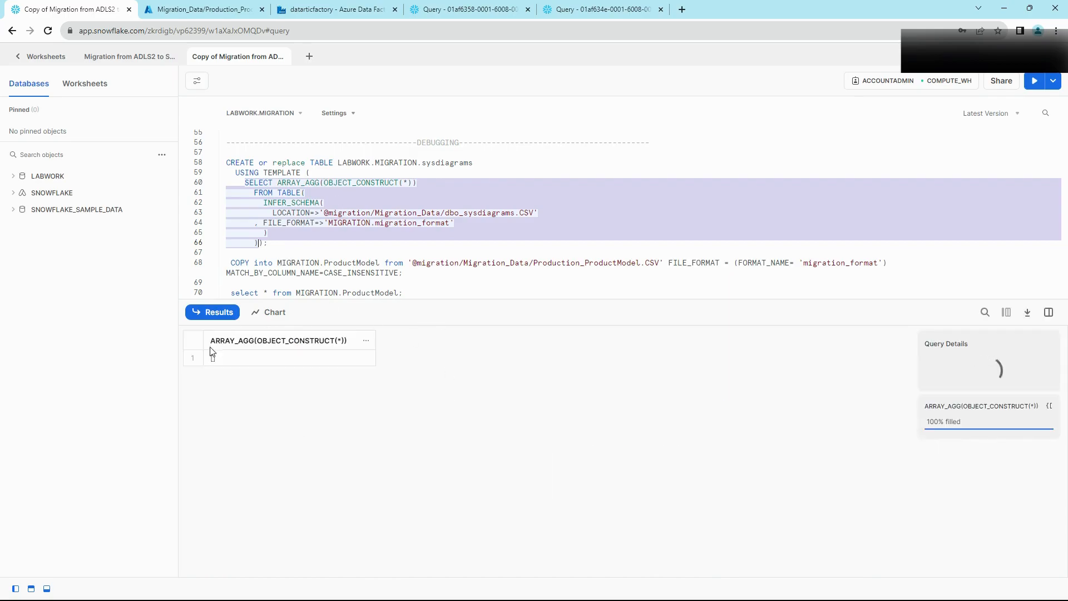
Step: Inspect the header-only result row and expand LABWORK > MIGRATION > Tables in the Databases tree
left_click(283, 360)
left_click(54, 175)
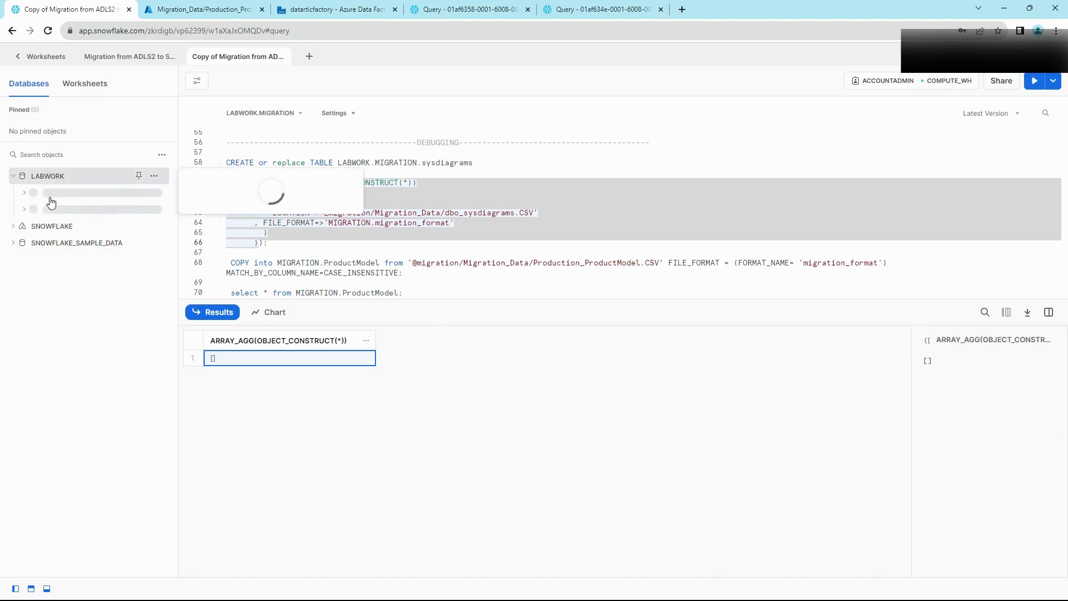
left_click(56, 210)
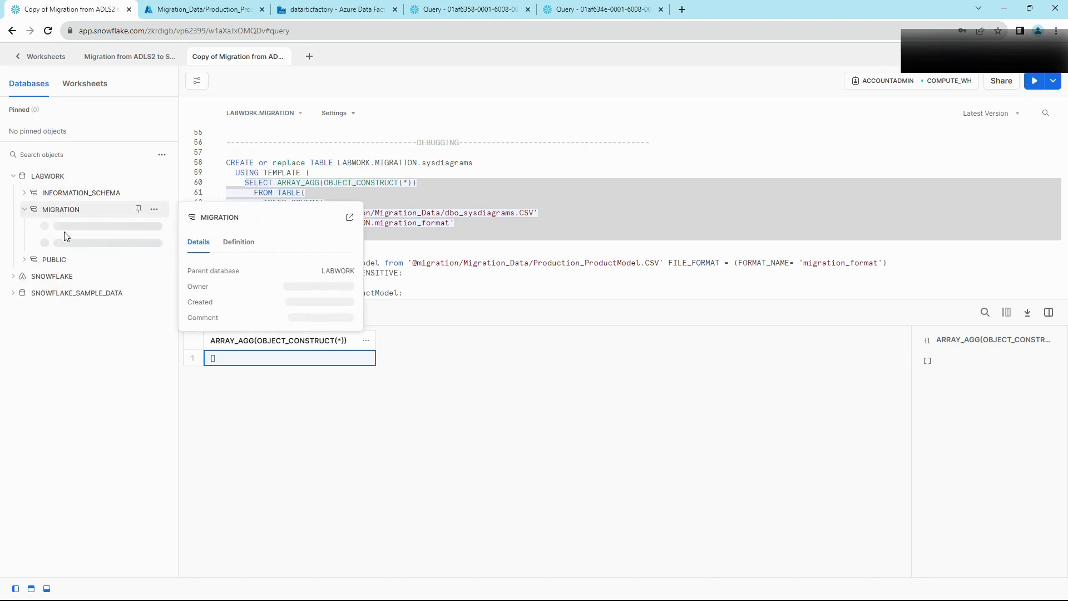
left_click(65, 233)
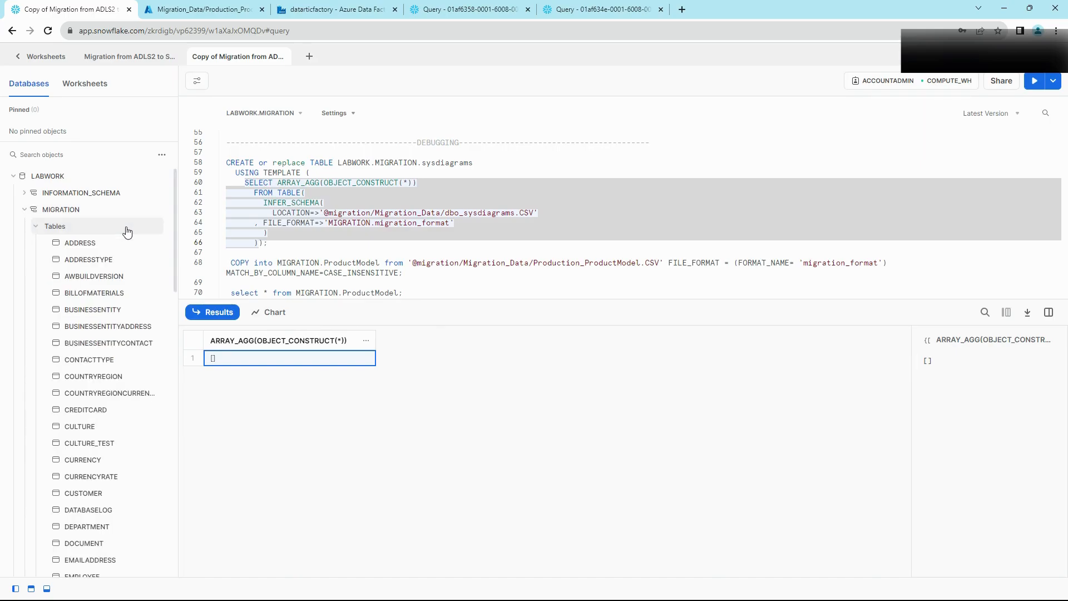
Step: Browse the MIGRATION schema's table list, then go back to the worksheet editor
scroll(106, 292, "down", 5)
scroll(107, 289, "down", 5)
scroll(108, 285, "up", 3)
scroll(108, 273, "up", 1)
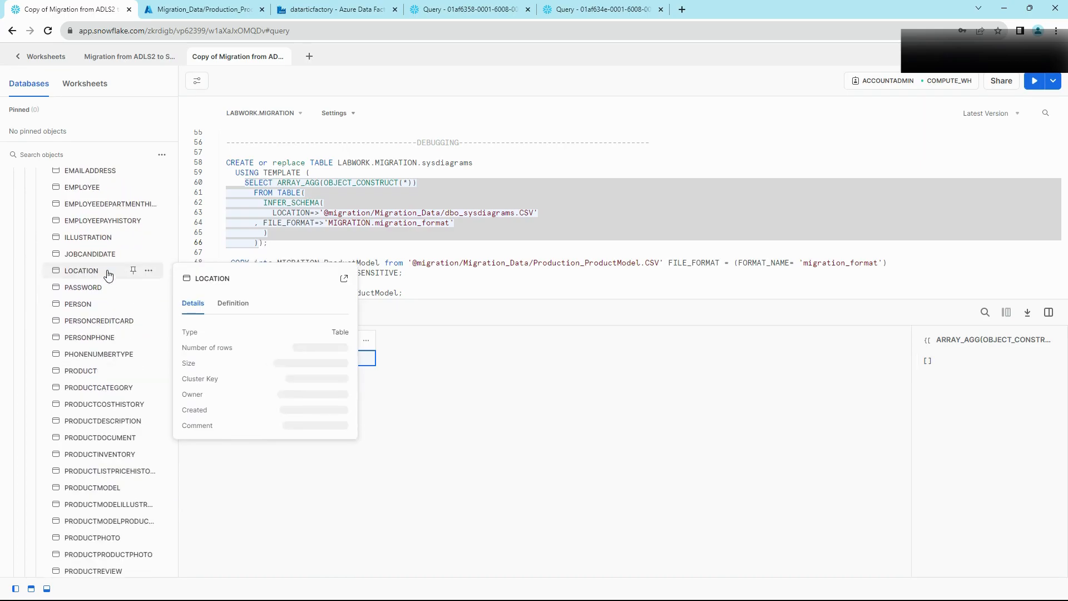
left_click(344, 245)
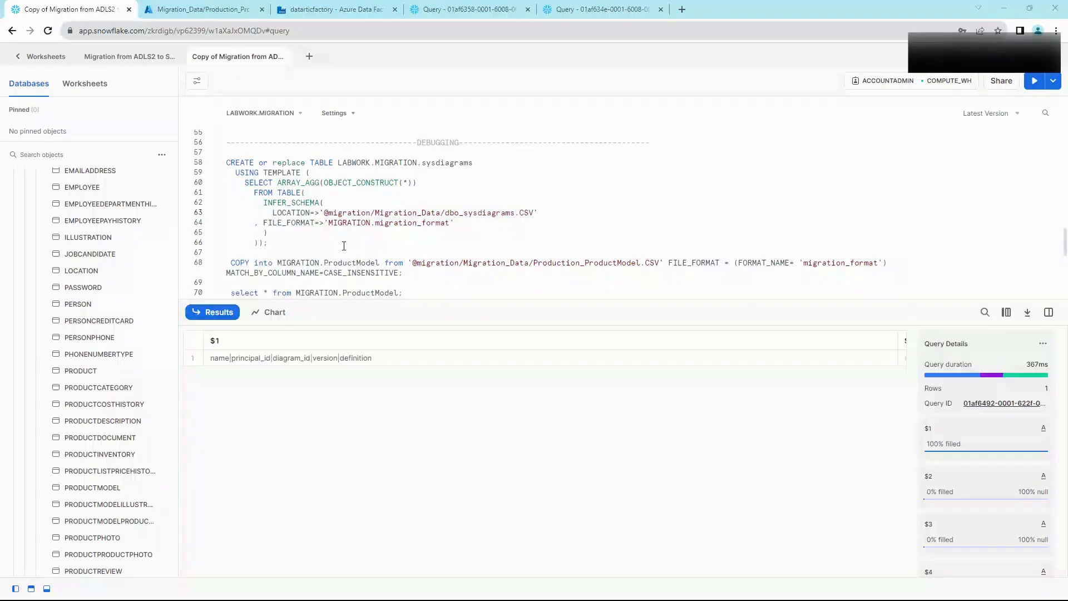